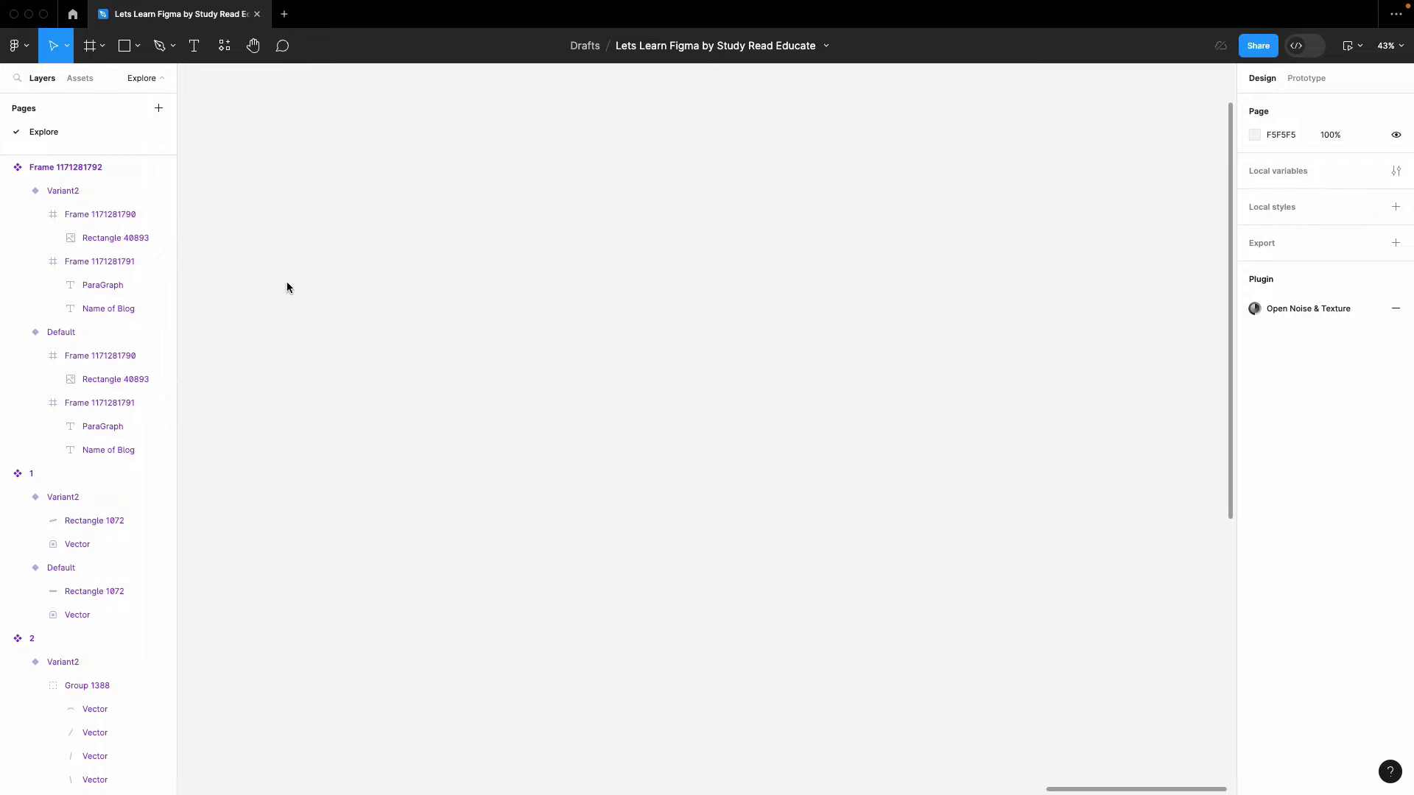
- Place a copy of the Tinder Swipe Example frame in an empty area of the canvas
mouse_move(1314, 5)
scroll(473, 268, down, 5)
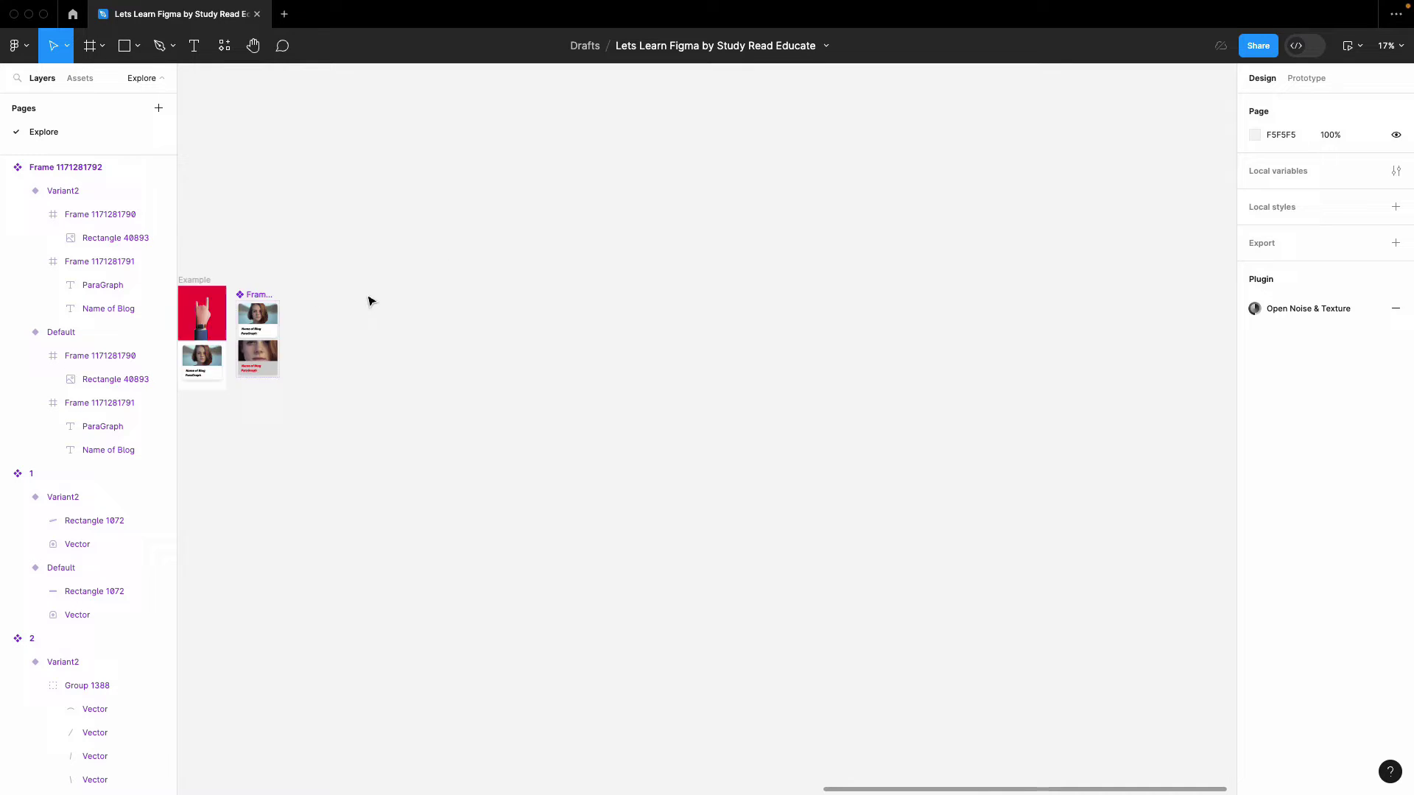
click(324, 245)
scroll(319, 240, up, 5)
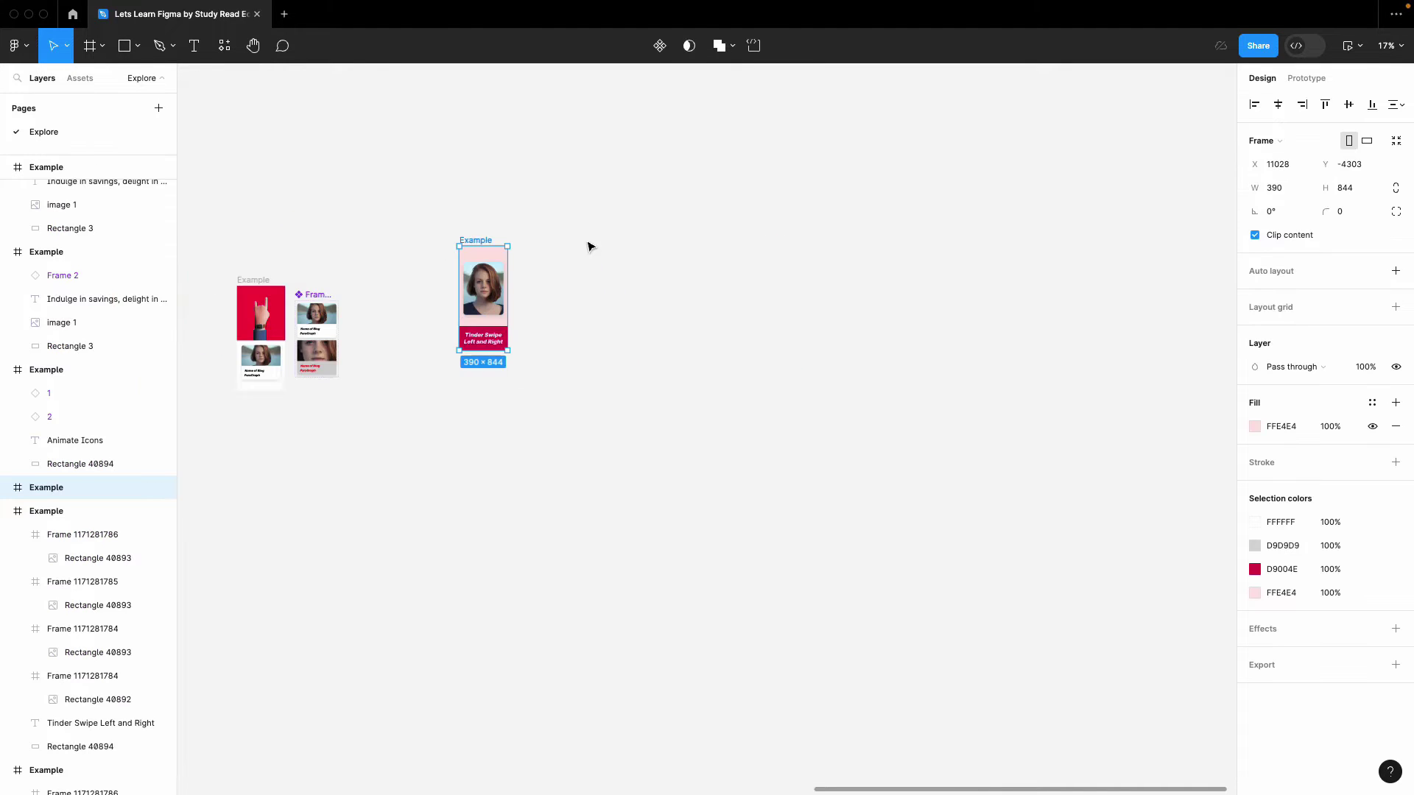
drag(429, 234, 631, 178)
click(874, 202)
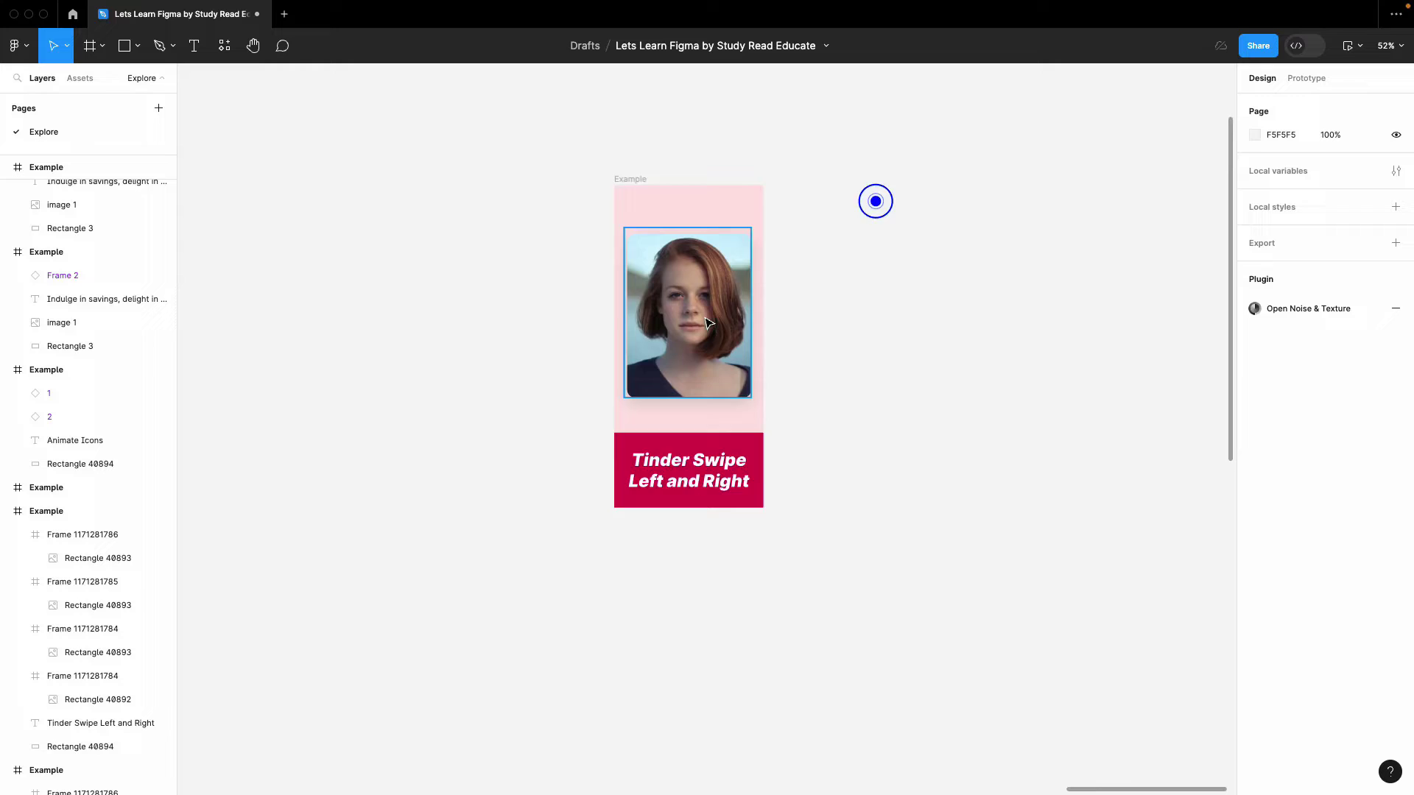
- Delete the photo, title and all other contents inside the copied Example frame, keeping the pink frame
scroll(699, 320, up, 3)
drag(954, 641, 542, 214)
key(Delete)
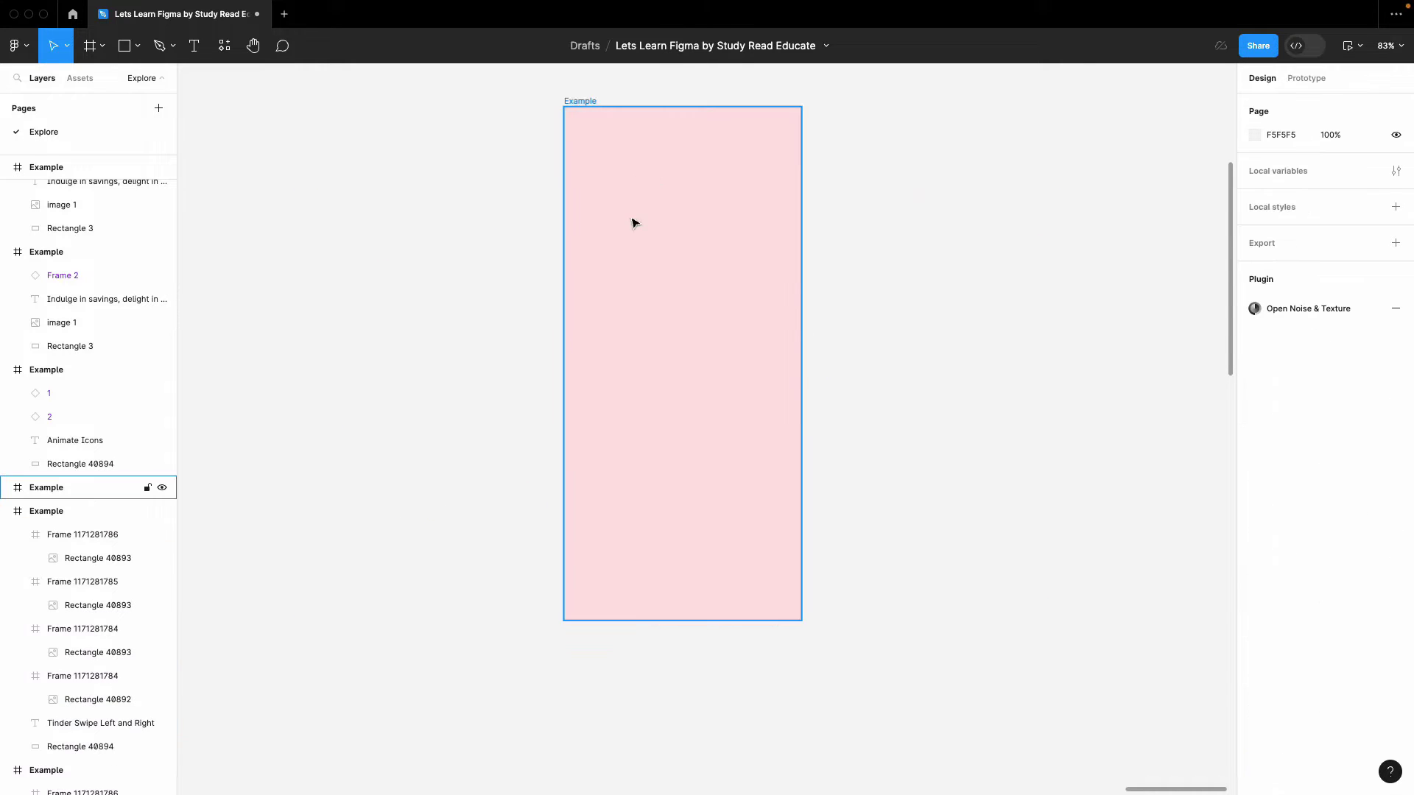
- Draw a thin horizontal rectangle about 96 × 3 near the frame's upper left and set its corner radius to 40
scroll(651, 173, up, 1)
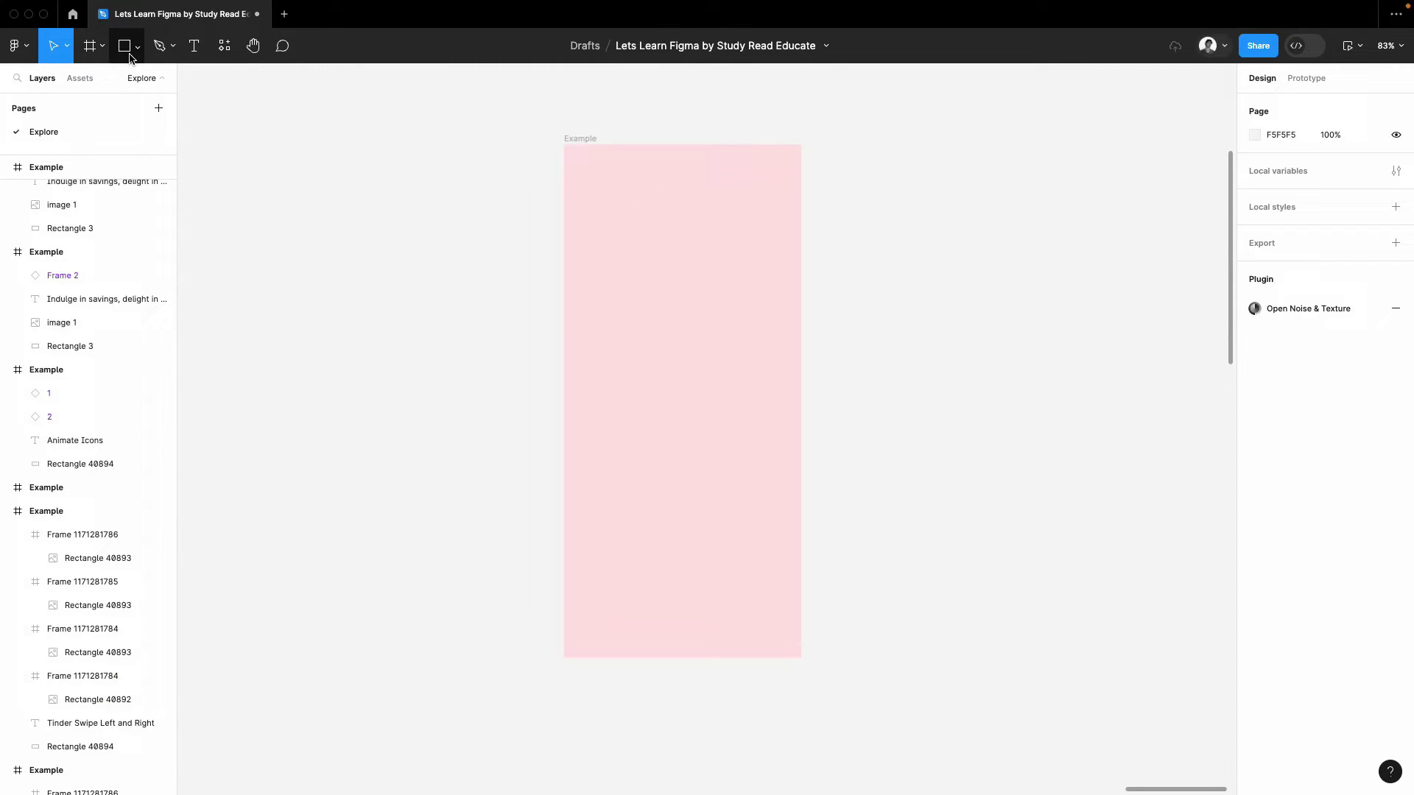
key(r)
scroll(553, 250, up, 2)
scroll(606, 287, up, 5)
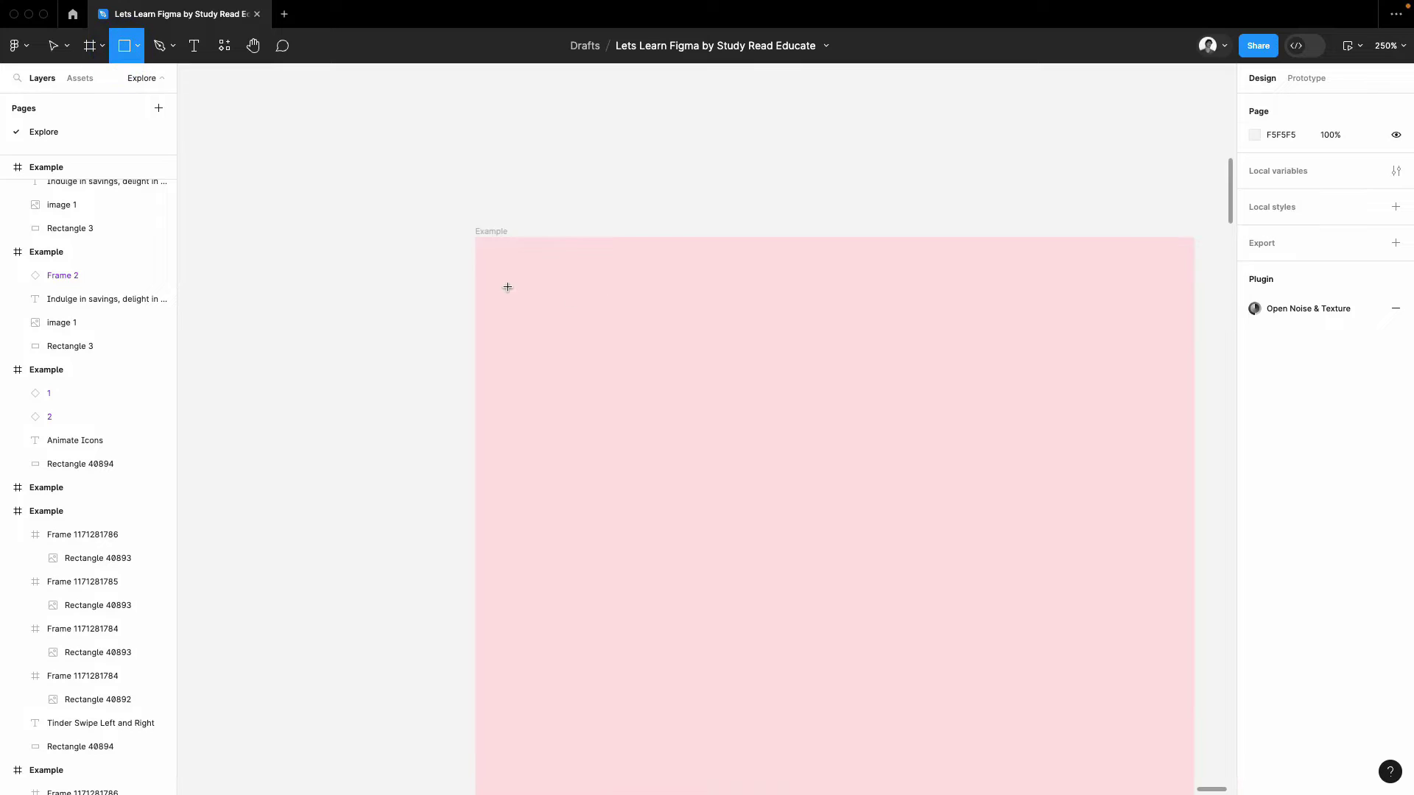
scroll(507, 288, up, 1)
mouse_move(573, 317)
mouse_down()
mouse_move(842, 318)
mouse_move(790, 318)
mouse_up()
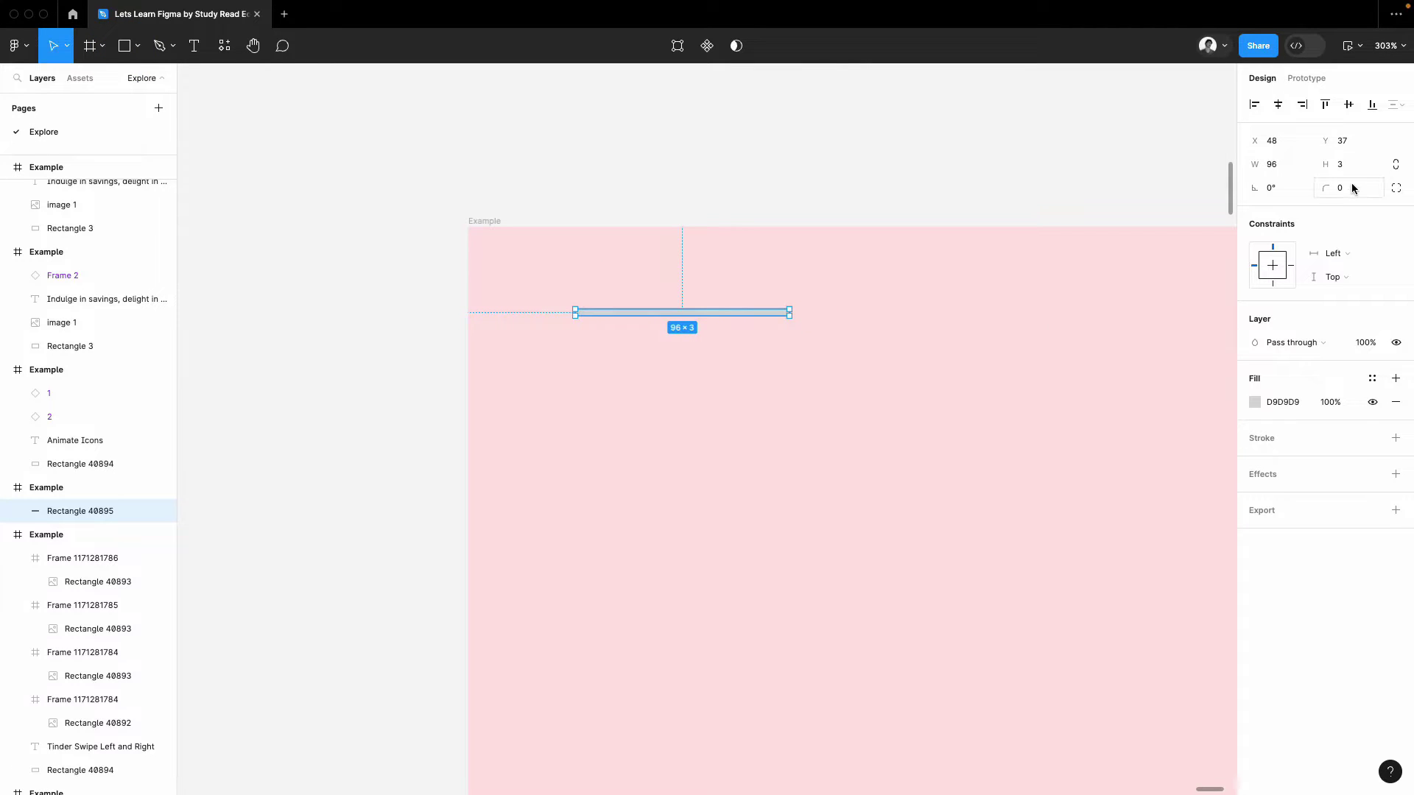
text(20)
key(Return)
click(830, 130)
- Add a text layer reading "1" just left of the thin bar
click(194, 45)
scroll(582, 265, up, 2)
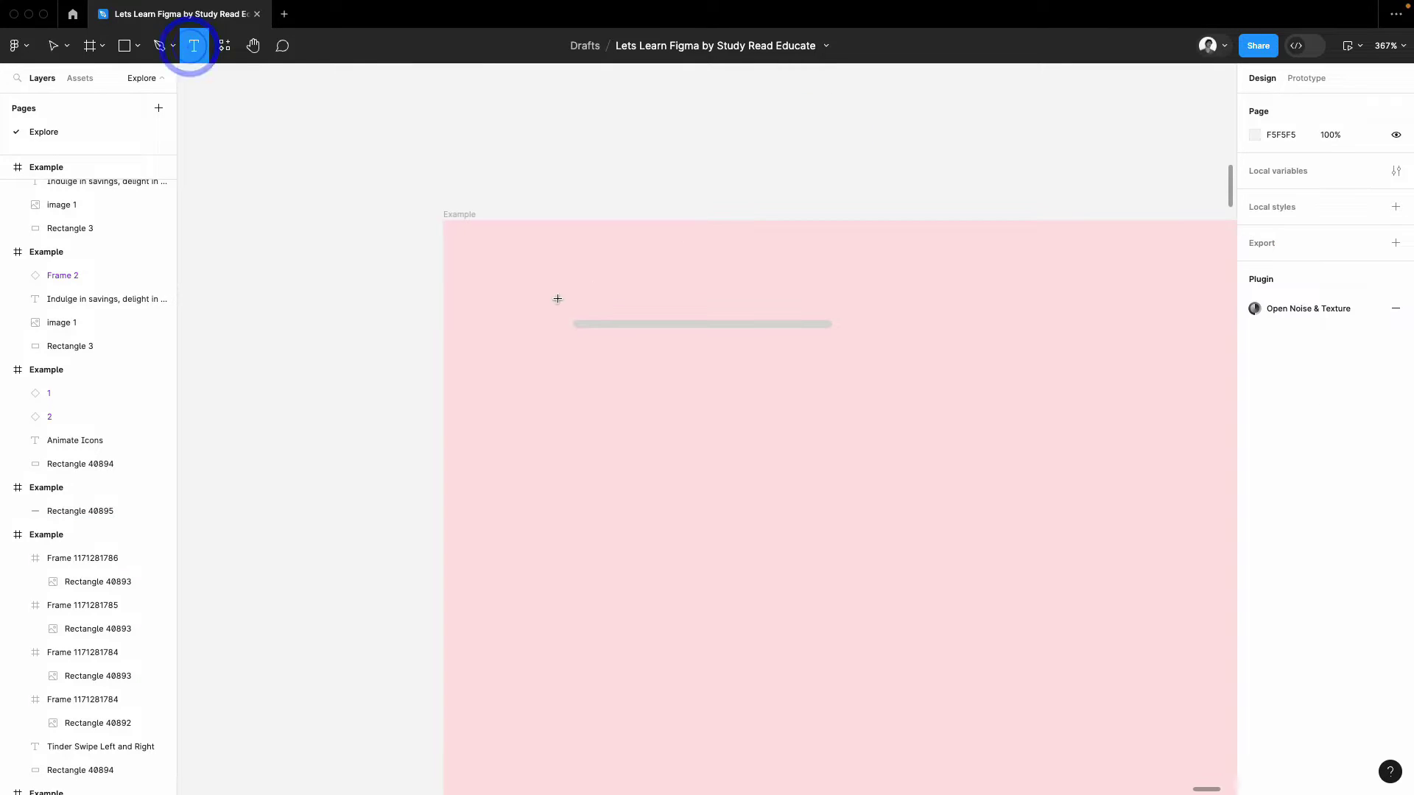
click(530, 326)
text(1)
key(Escape)
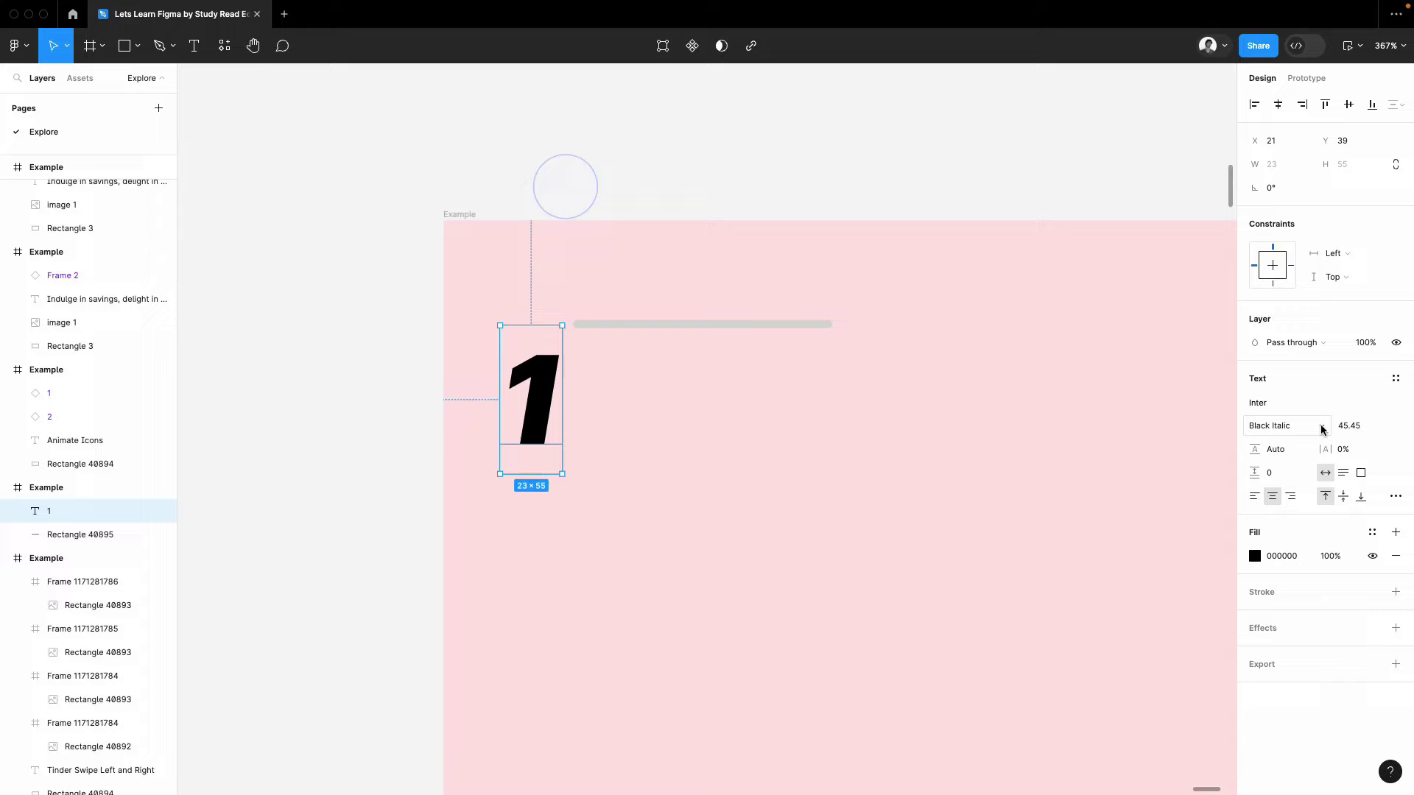
- Set the number's font size to 12 and its weight to Bold
text(12)
key(Return)
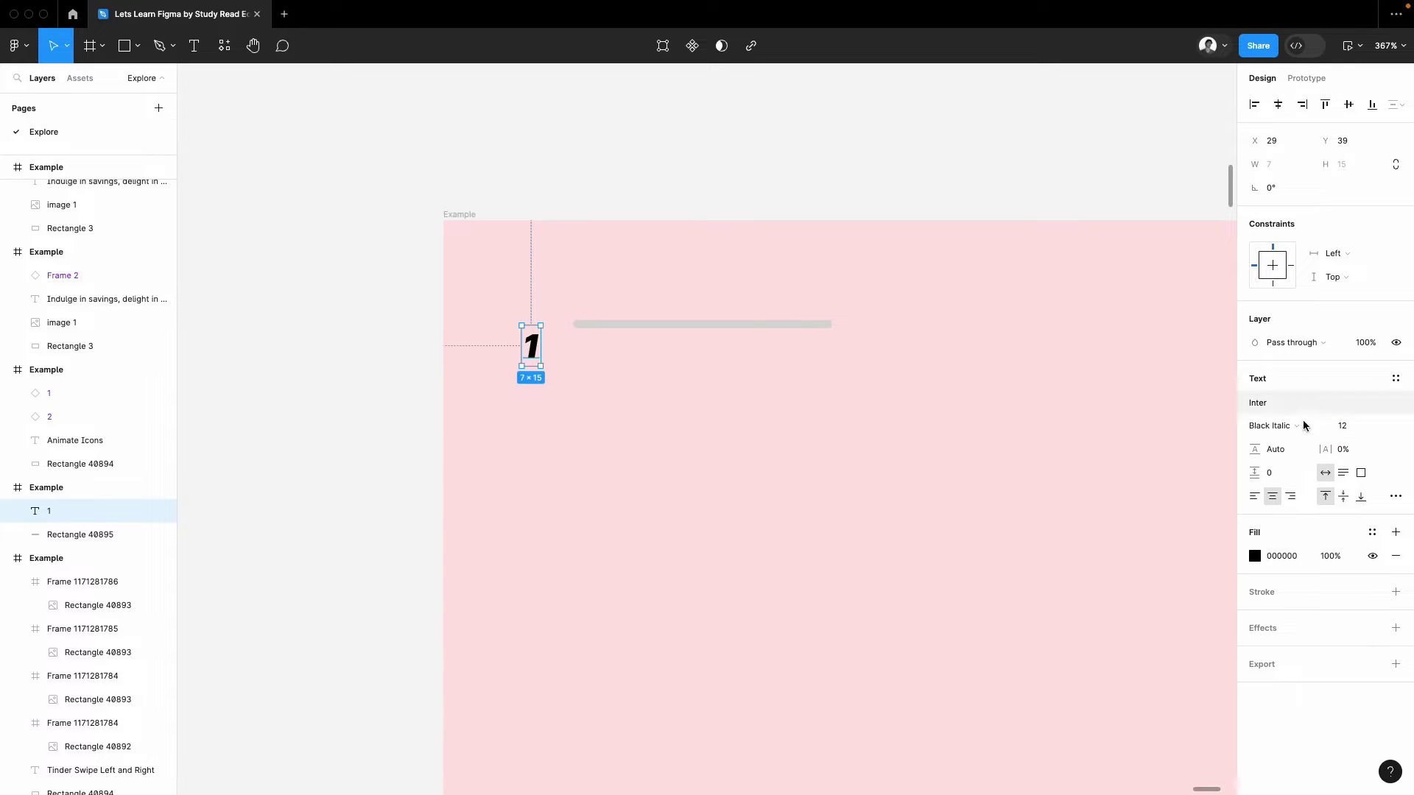
click(1278, 426)
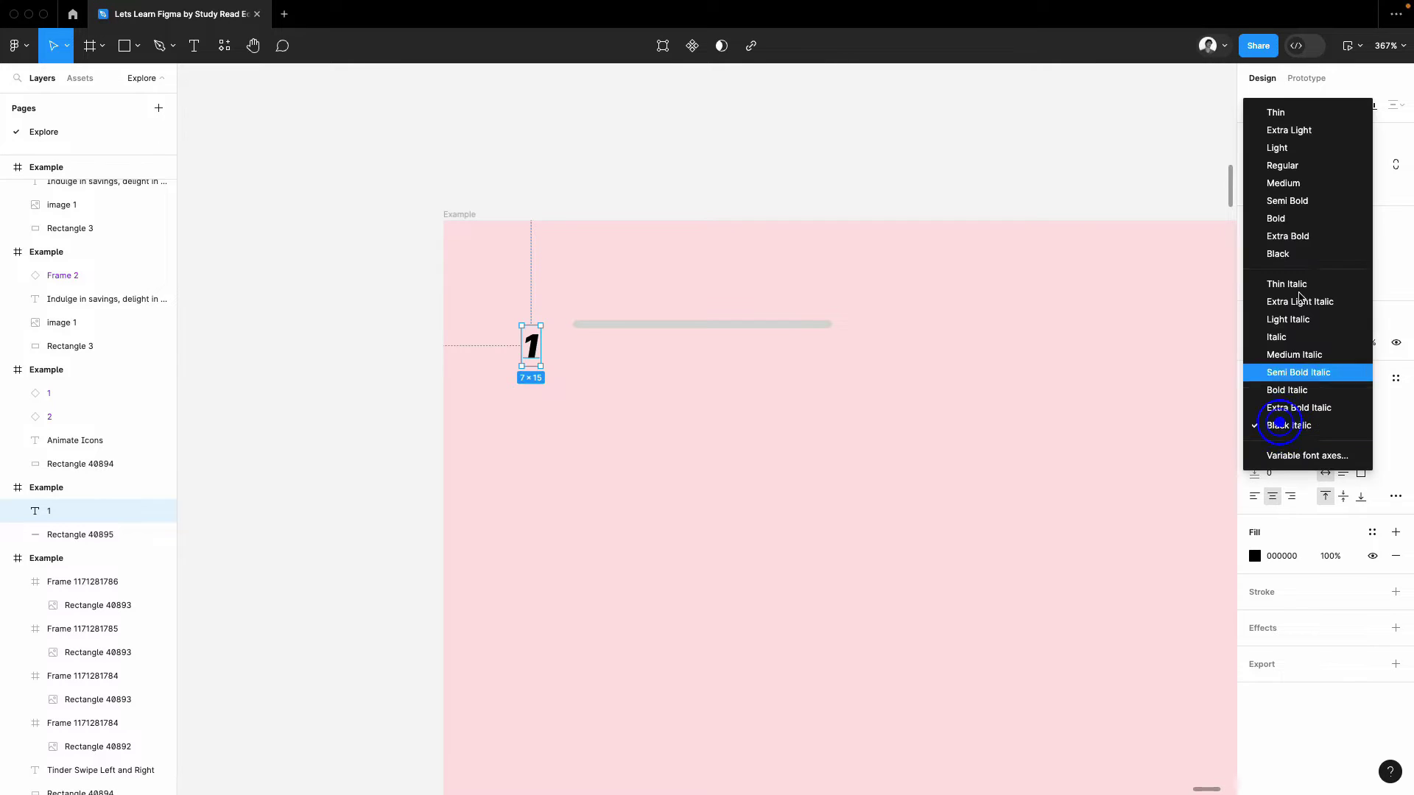
click(1313, 218)
click(603, 168)
- Draw a square about 18 × 18 over the number 1 and send it behind the text
scroll(236, 77, up, 2)
click(123, 46)
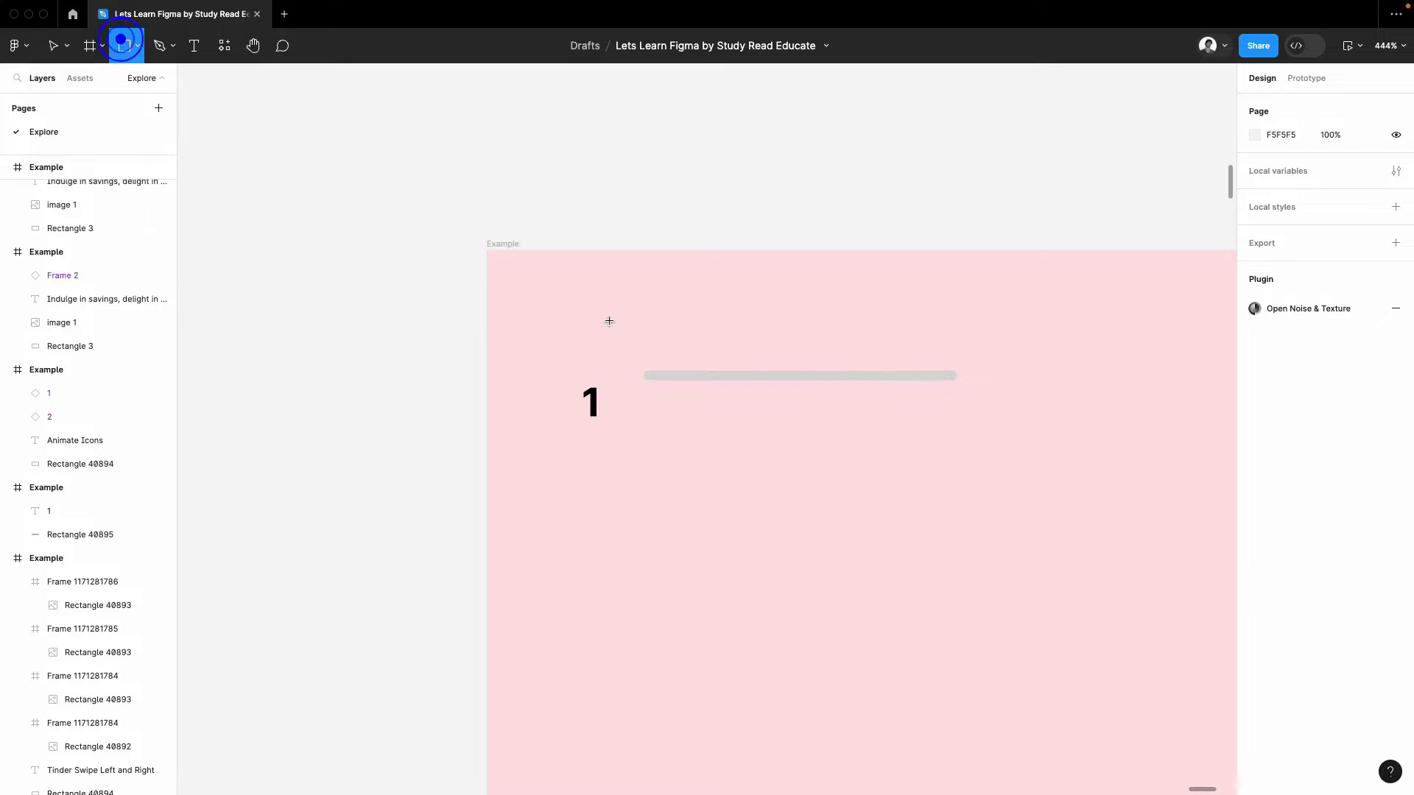
scroll(590, 311, up, 5)
drag(553, 333, 553, 333)
mouse_move(625, 411)
mouse_down()
mouse_move(696, 464)
mouse_move(667, 442)
mouse_up()
drag(616, 415, 598, 454)
key(bracketleft)
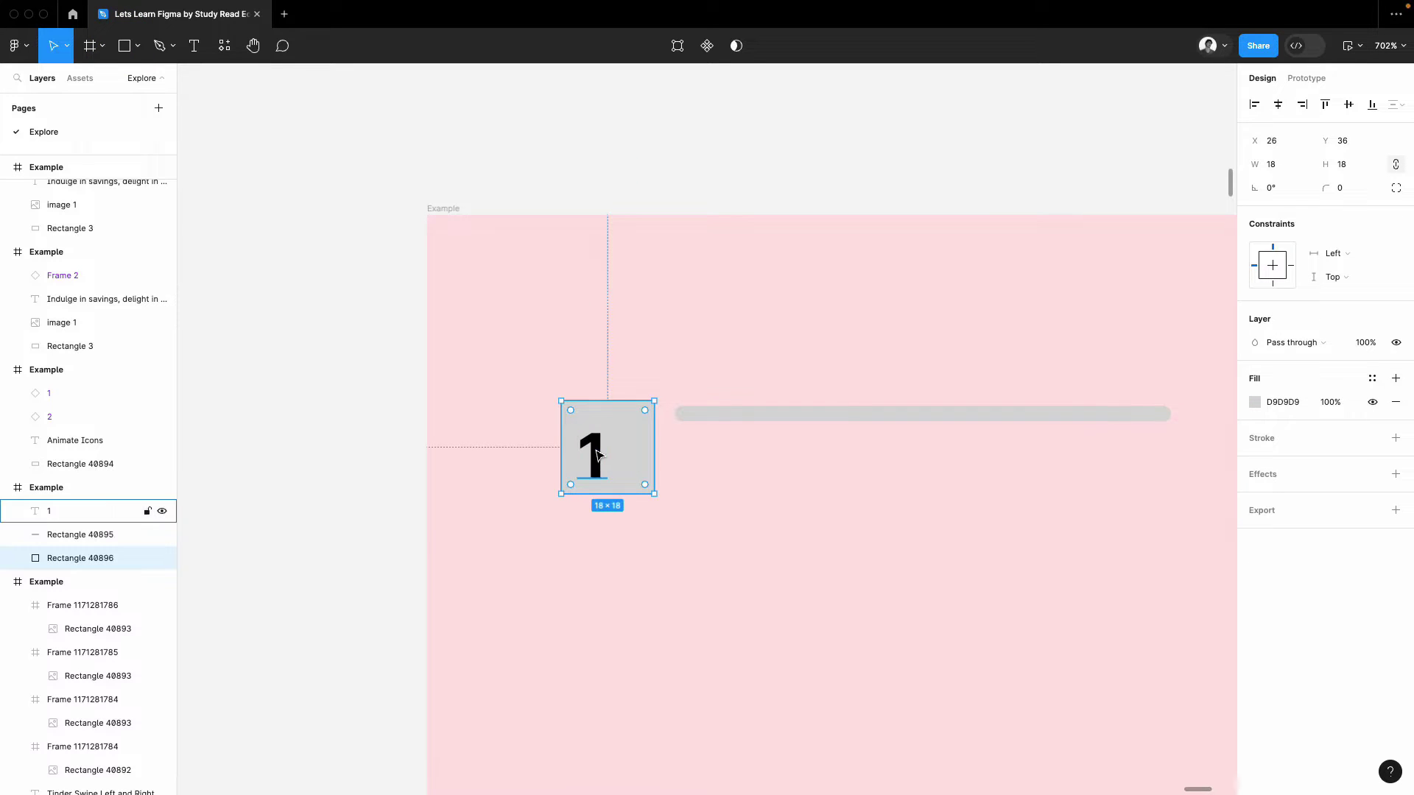
- Centre the number 1 and the grey square on each other horizontally and vertically
shift+click(593, 452)
click(1277, 105)
click(1348, 104)
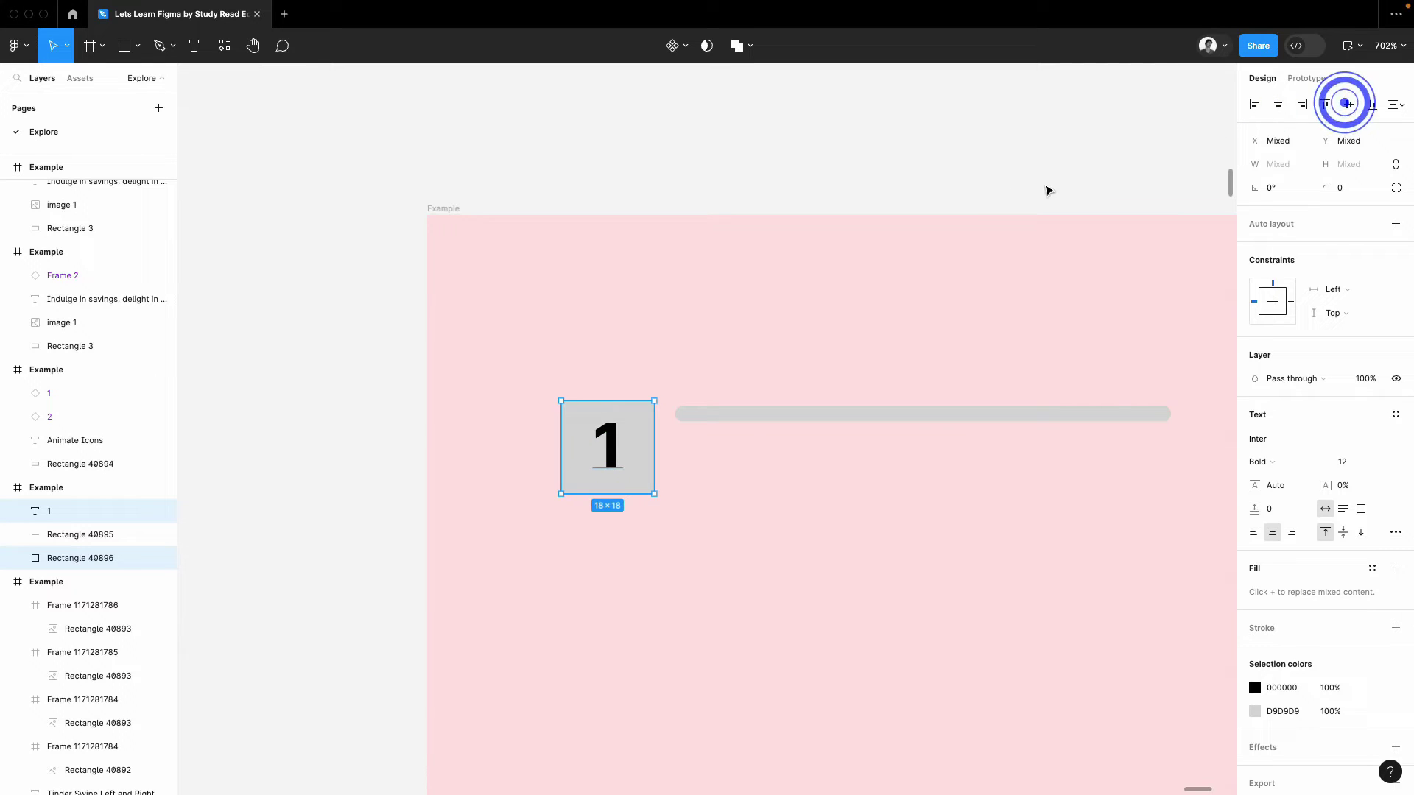
- Group the number with its square and set the group's corner radius to 40 to form a circle
key(ctrl+g)
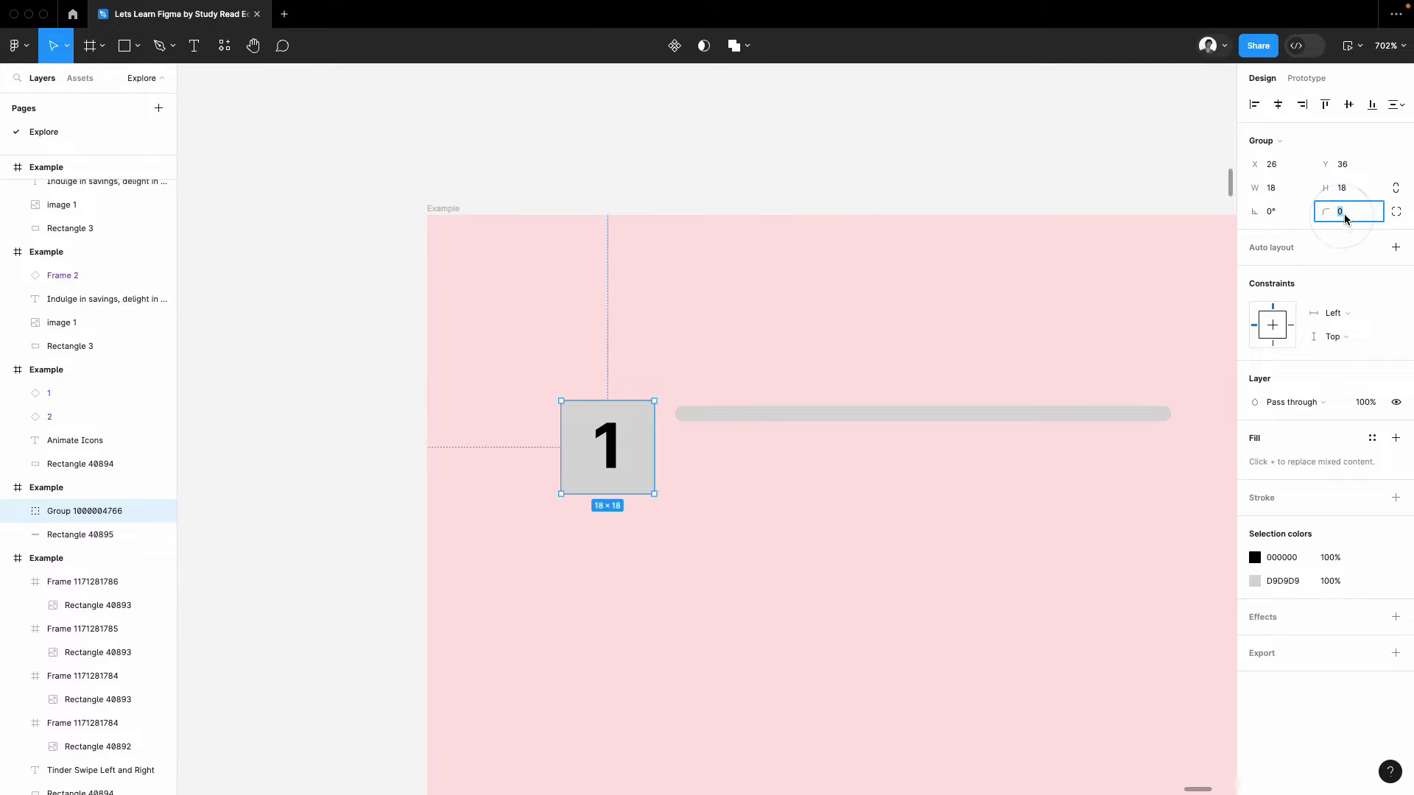
text(30)
key(Return)
click(684, 431)
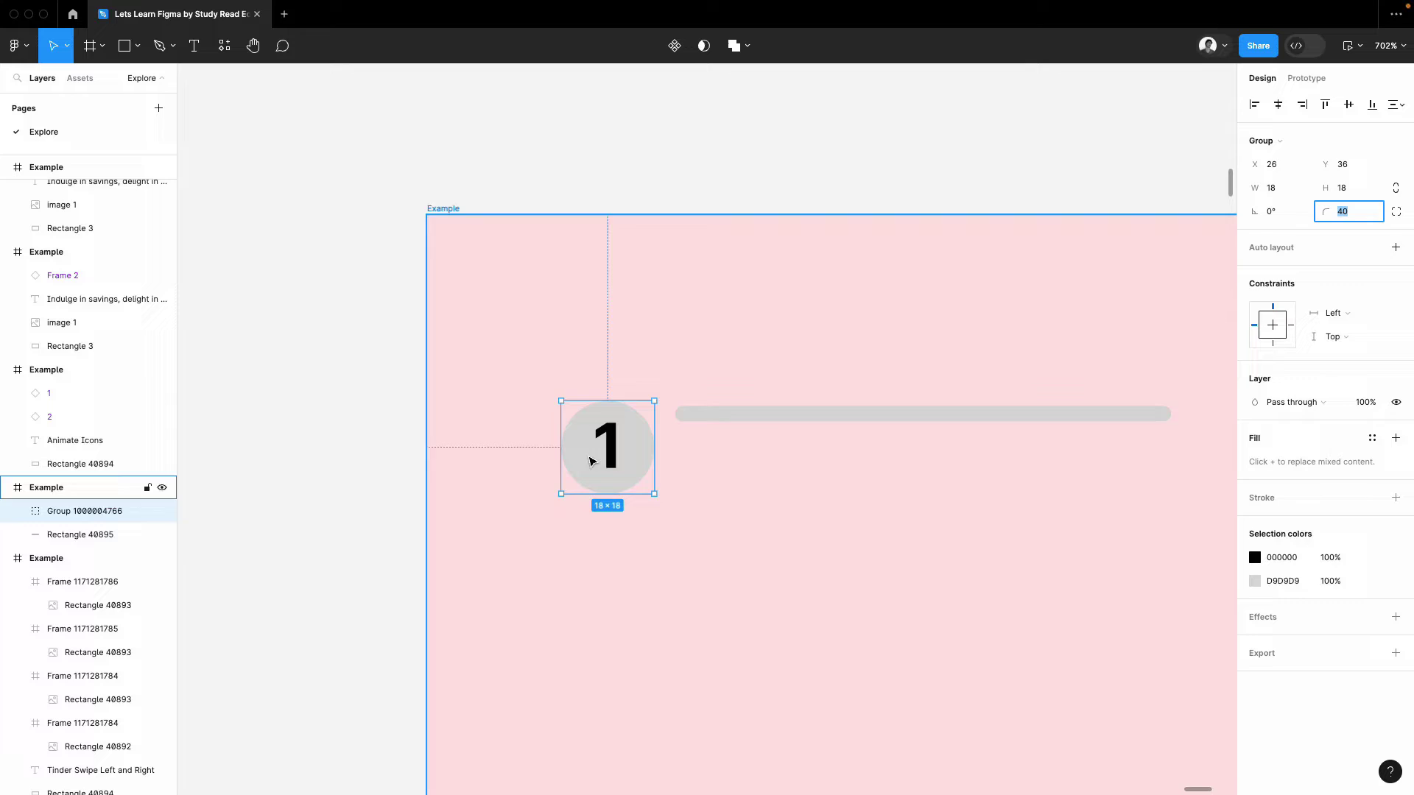
- Reduce the number's font size to 10 and re-centre it vertically in the grey circle
double_click(607, 447)
click(1360, 430)
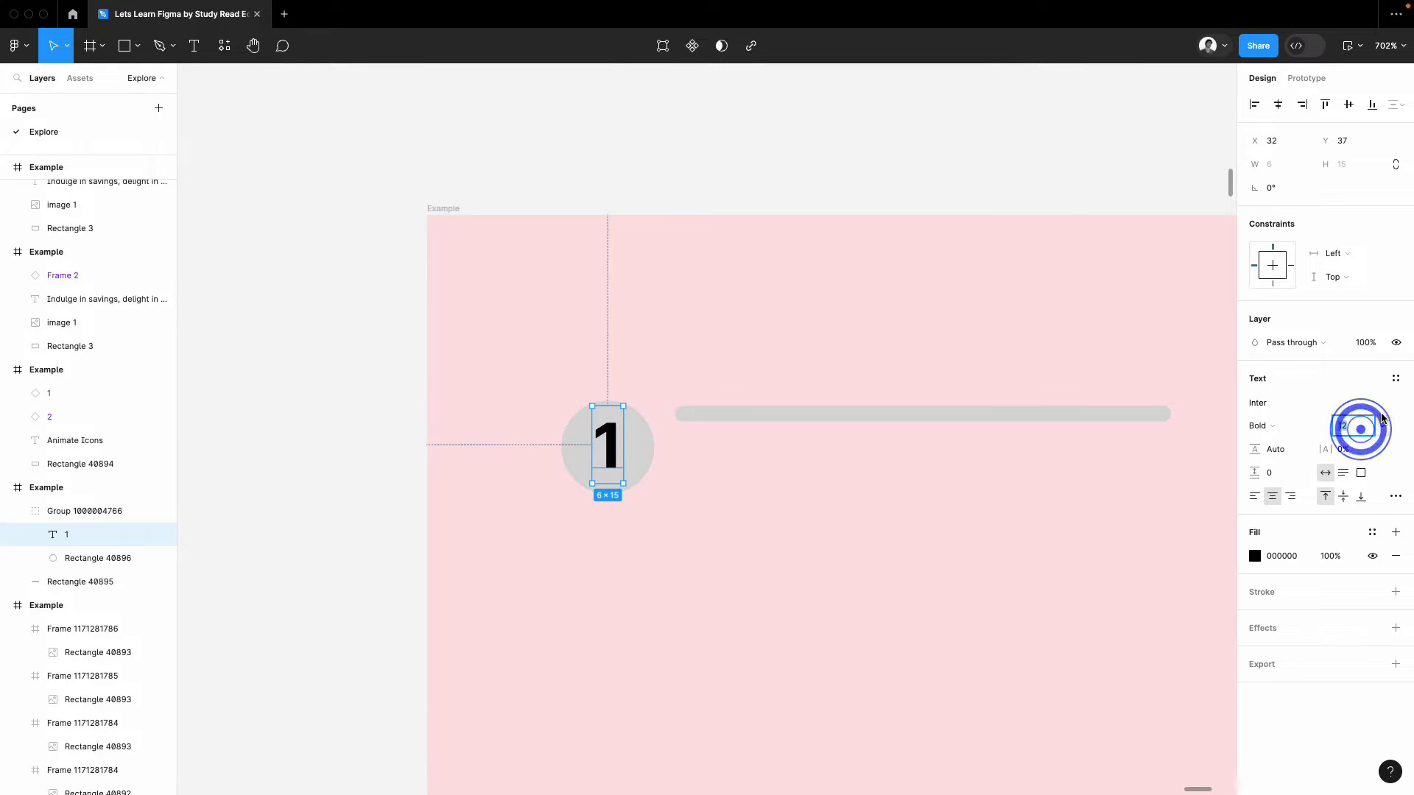
text(10)
key(Return)
shift+click(575, 410)
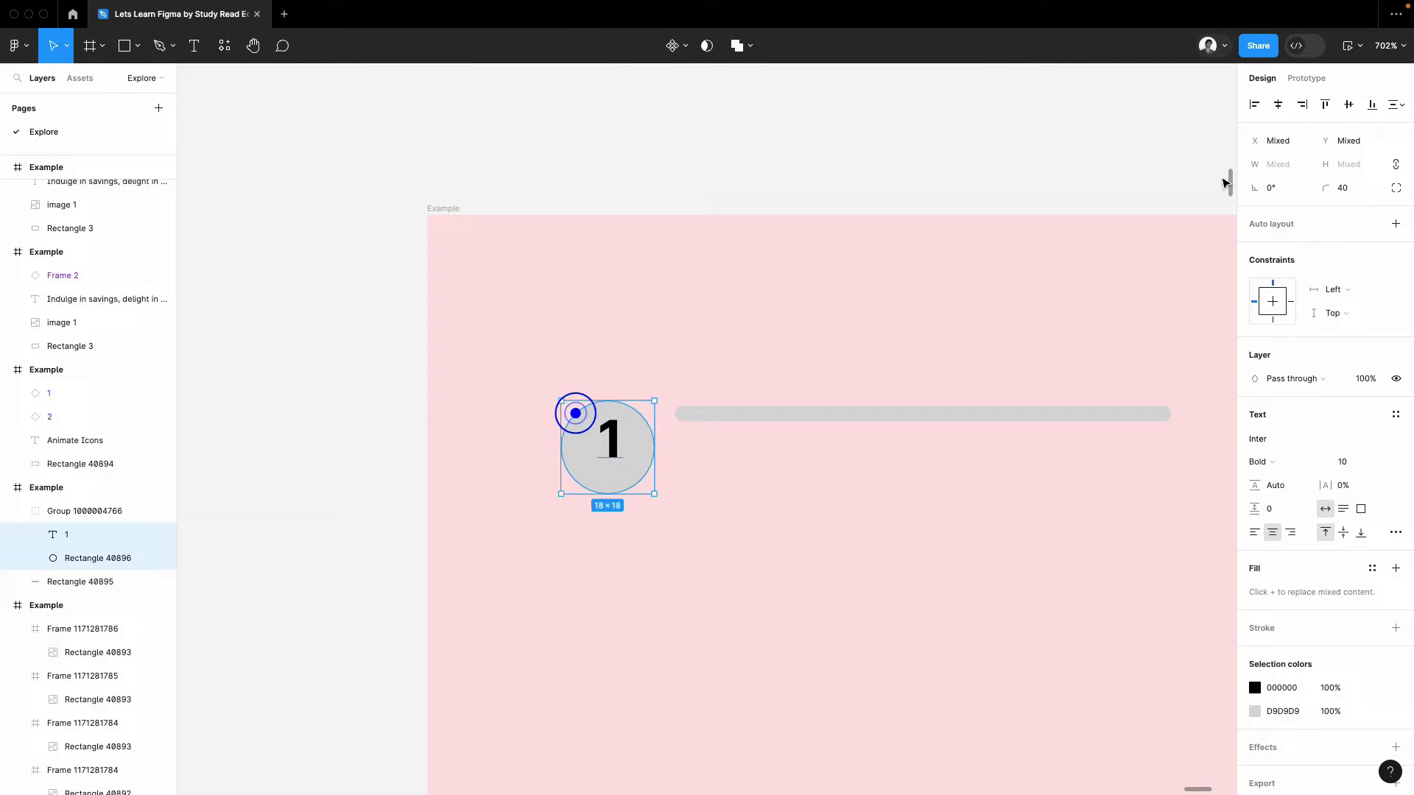
click(1346, 103)
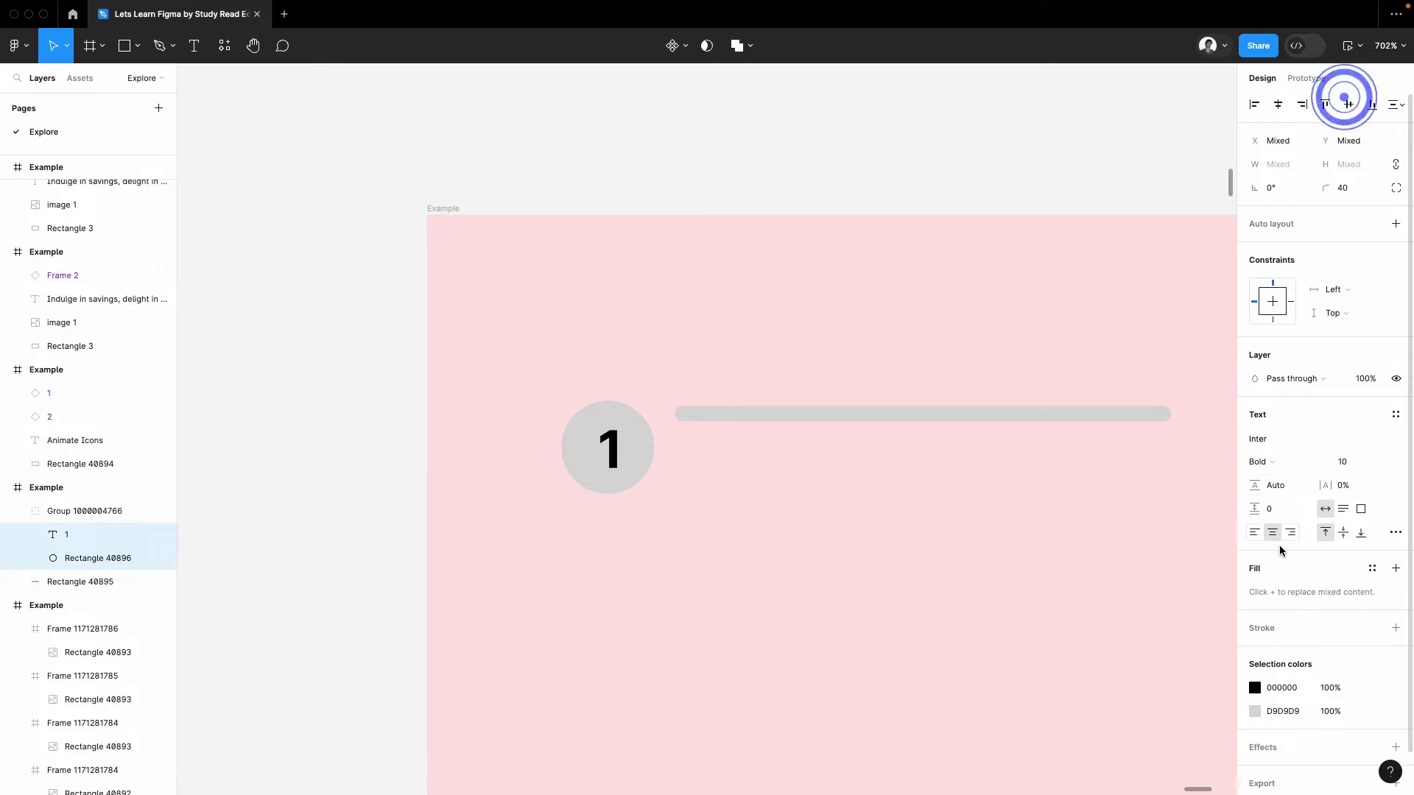
click(722, 173)
- Nudge the number slightly left in its circle and move the circle badge up level with the thin bar
double_click(605, 454)
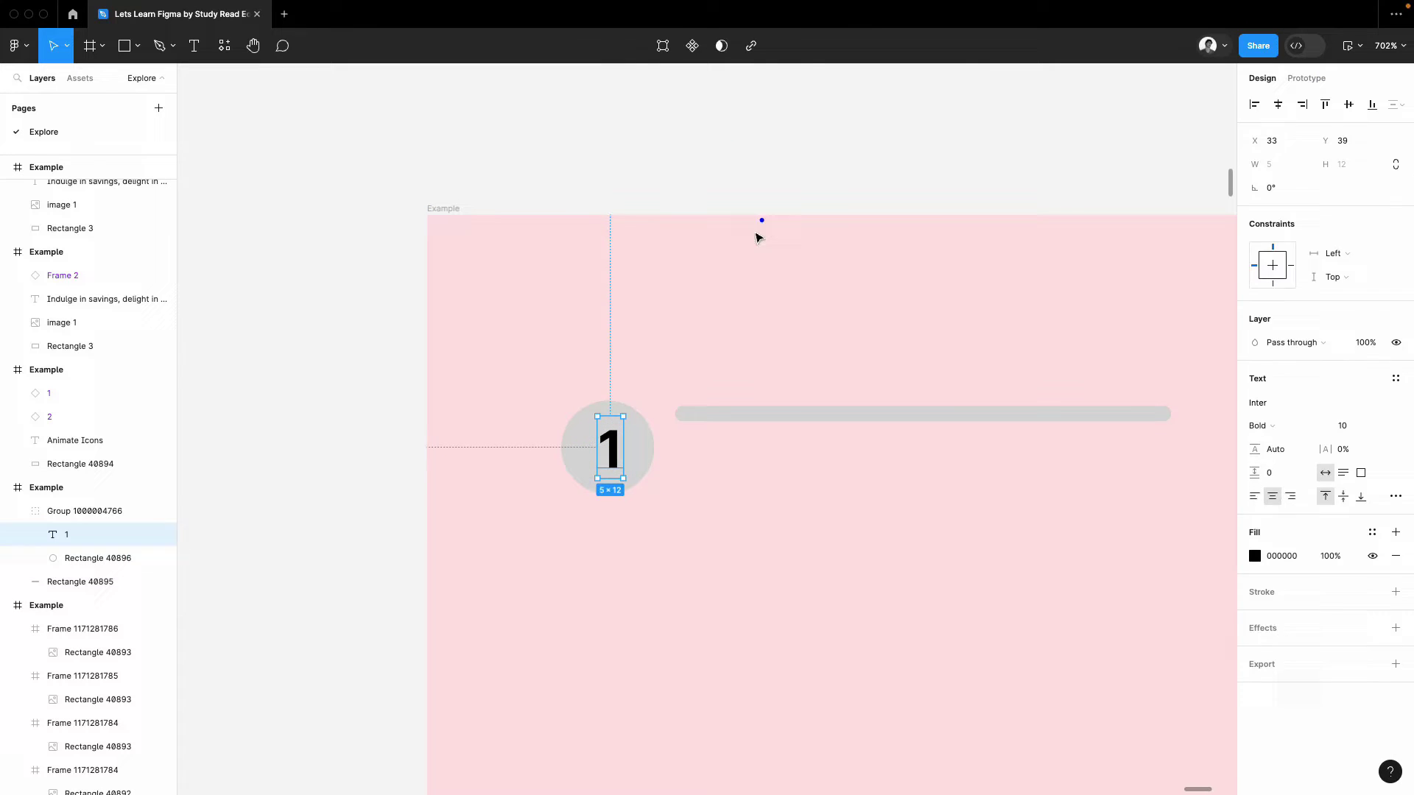
drag(631, 451, 629, 421)
scroll(467, 407, right, 3)
click(519, 183)
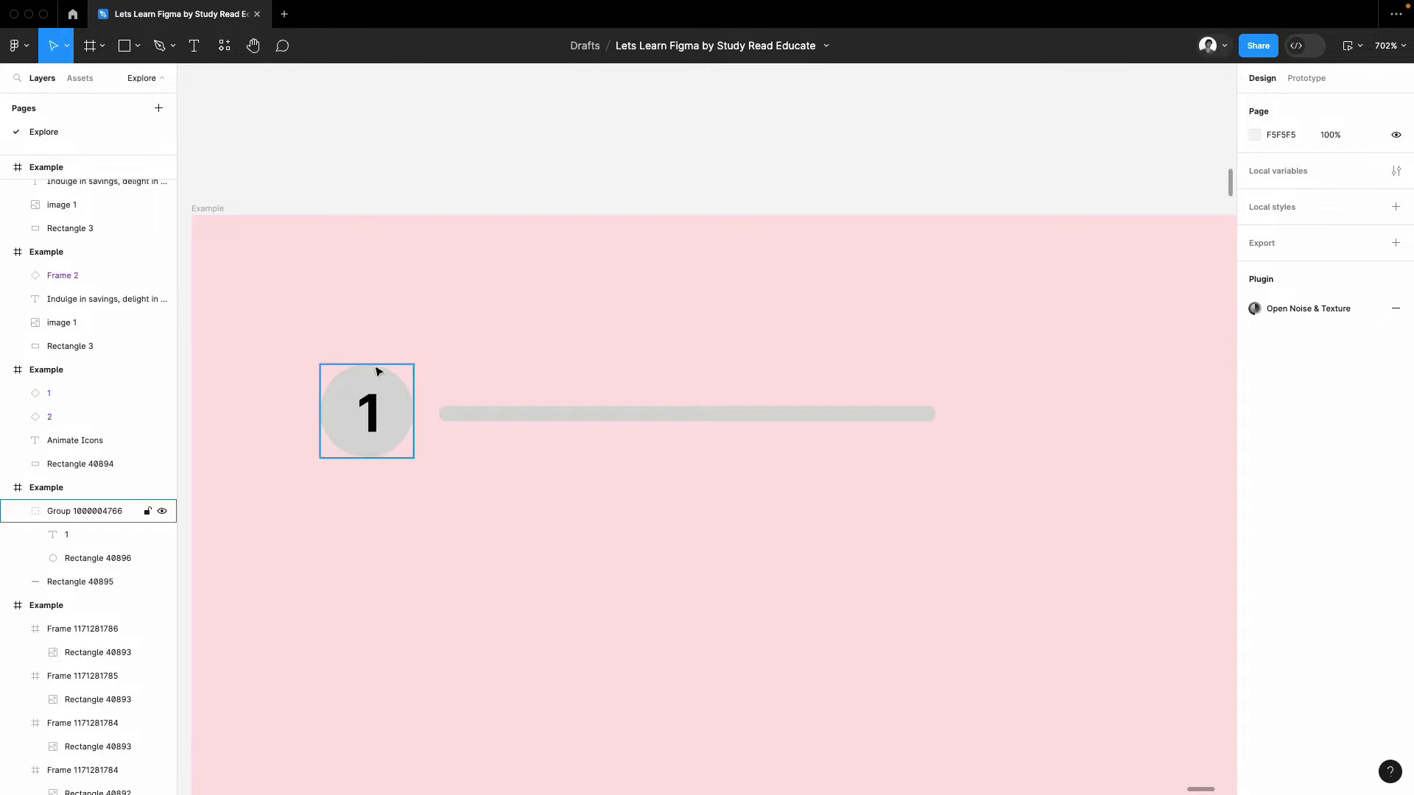
- Duplicate the thin grey bar in place and shorten the copy from its right end to a width of about 8
scroll(436, 372, down, 3)
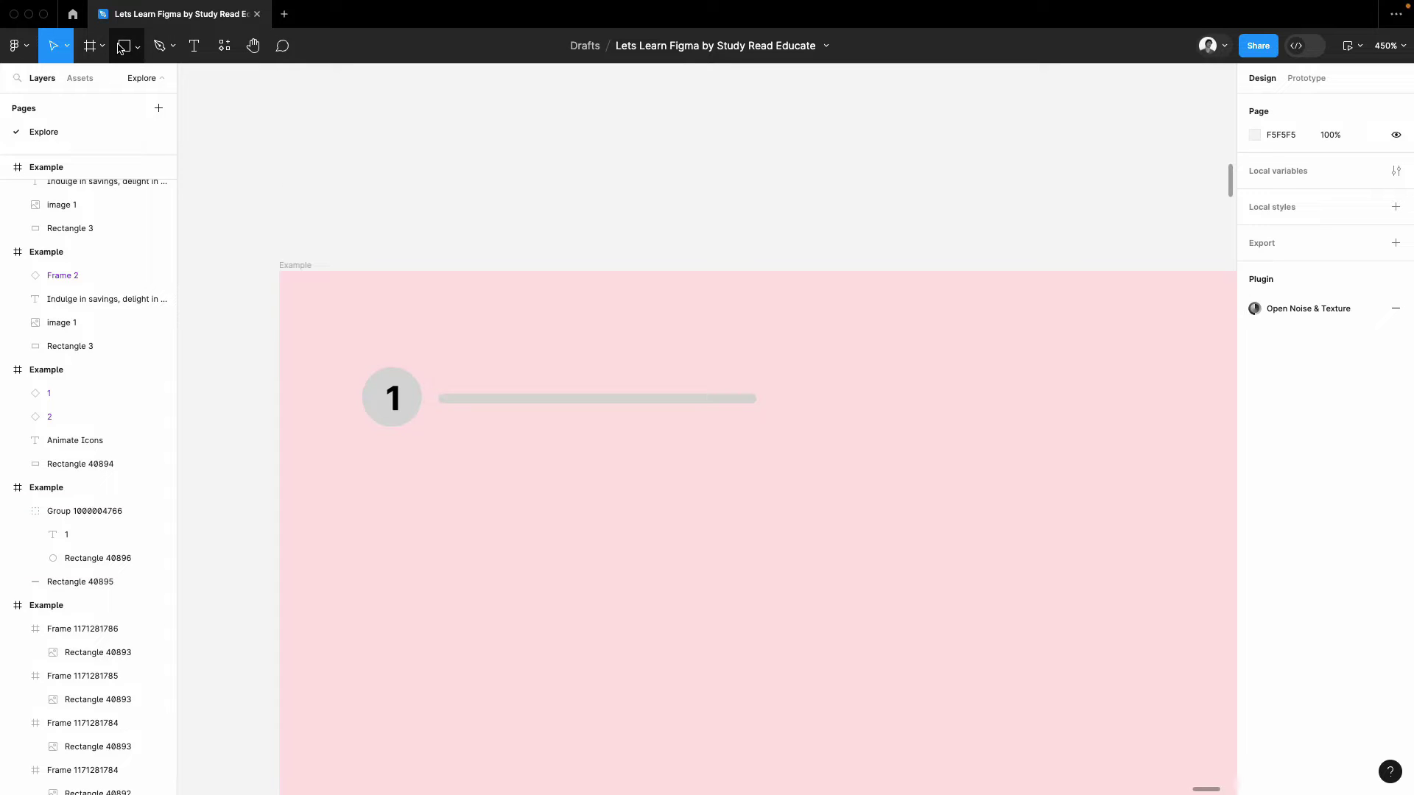
scroll(473, 403, up, 5)
click(493, 451)
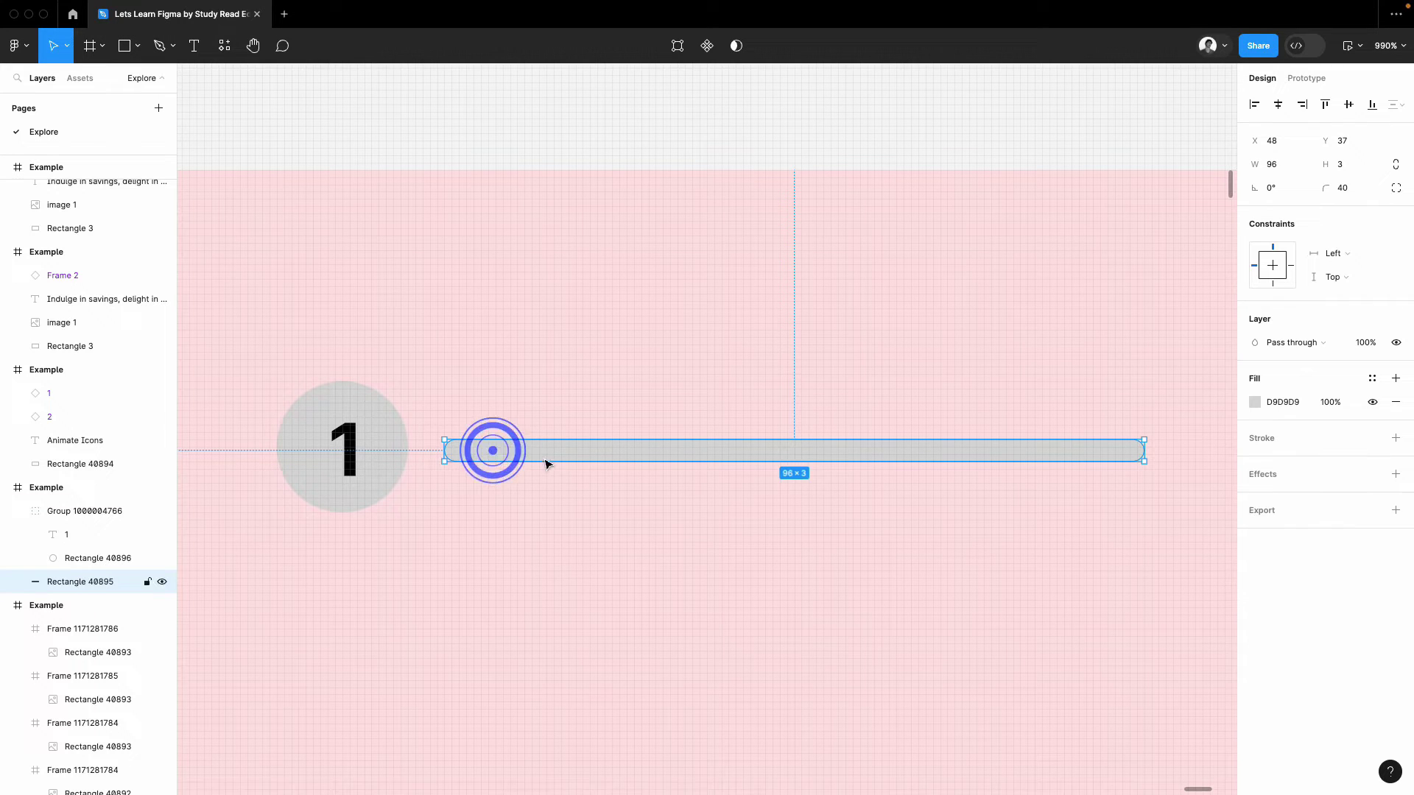
key(super+d)
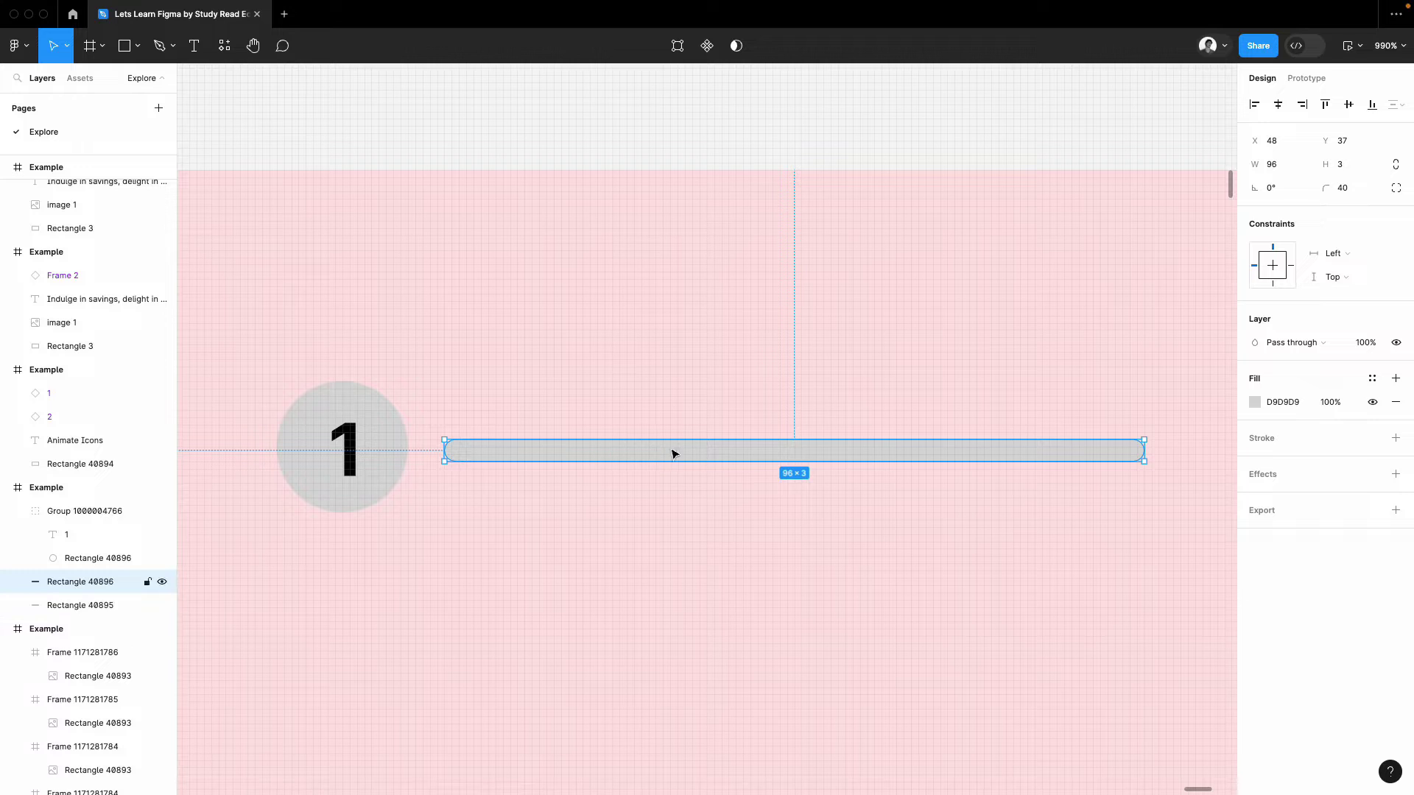
drag(1117, 448, 503, 450)
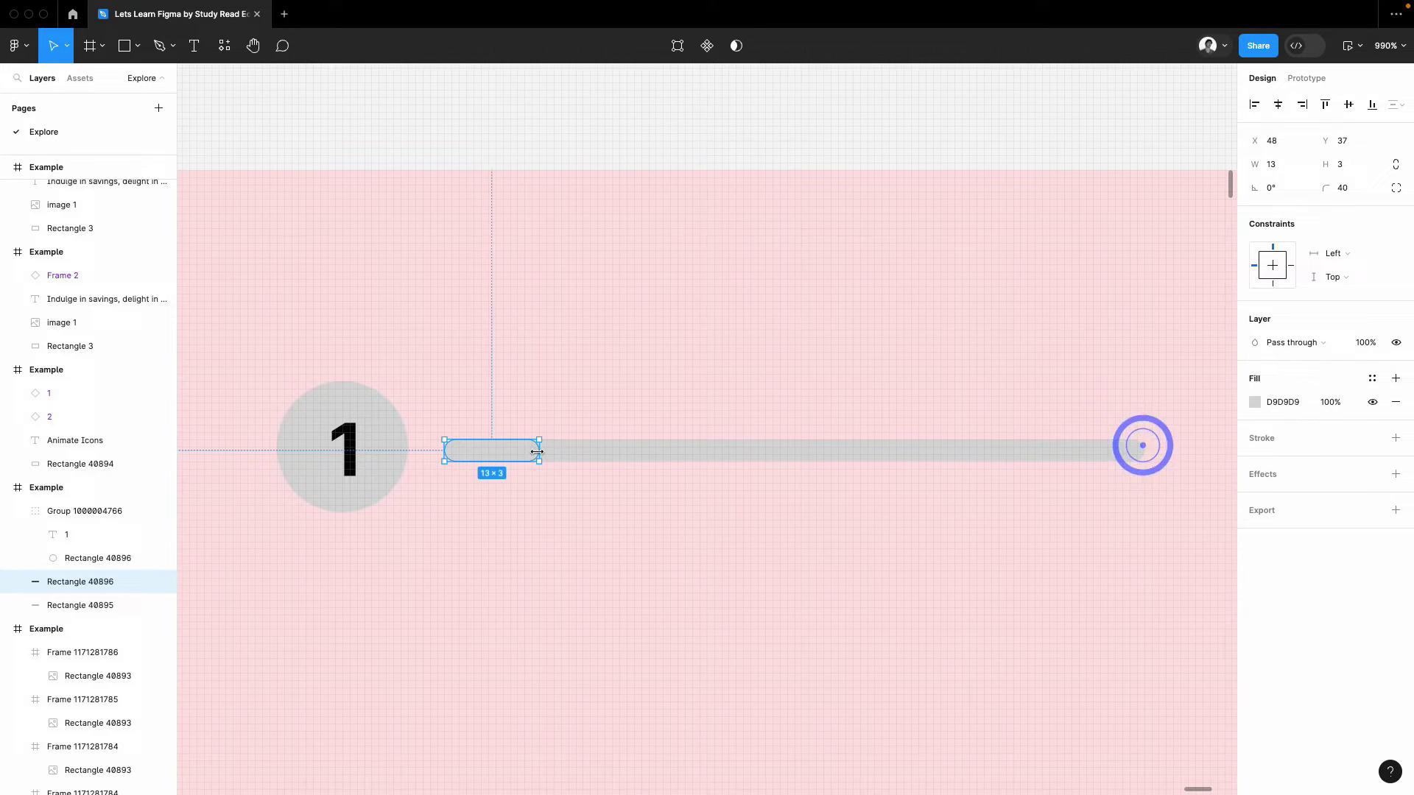
- Change the short bar's fill to red, E82D2D
click(1254, 402)
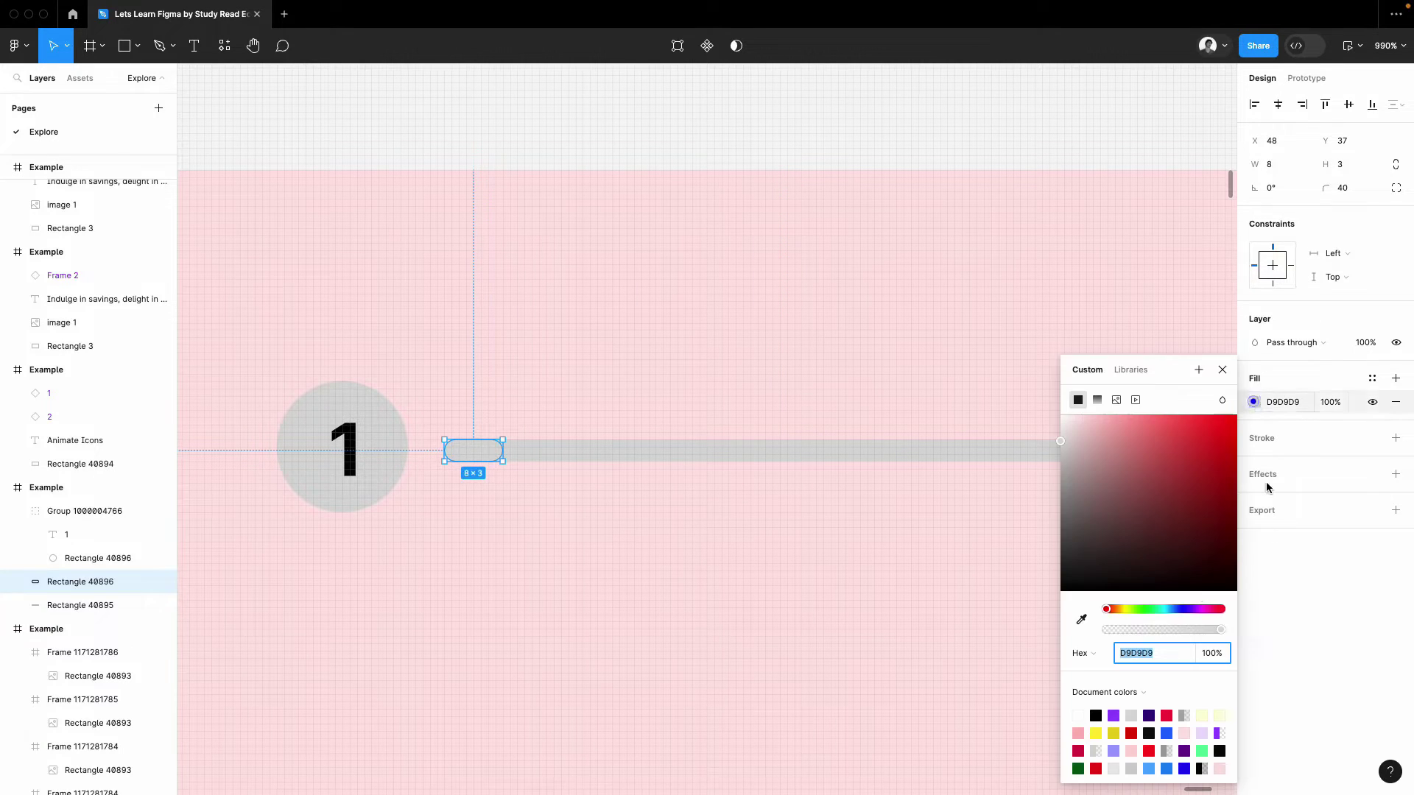
click(1178, 483)
scroll(641, 174, down, 3)
click(639, 168)
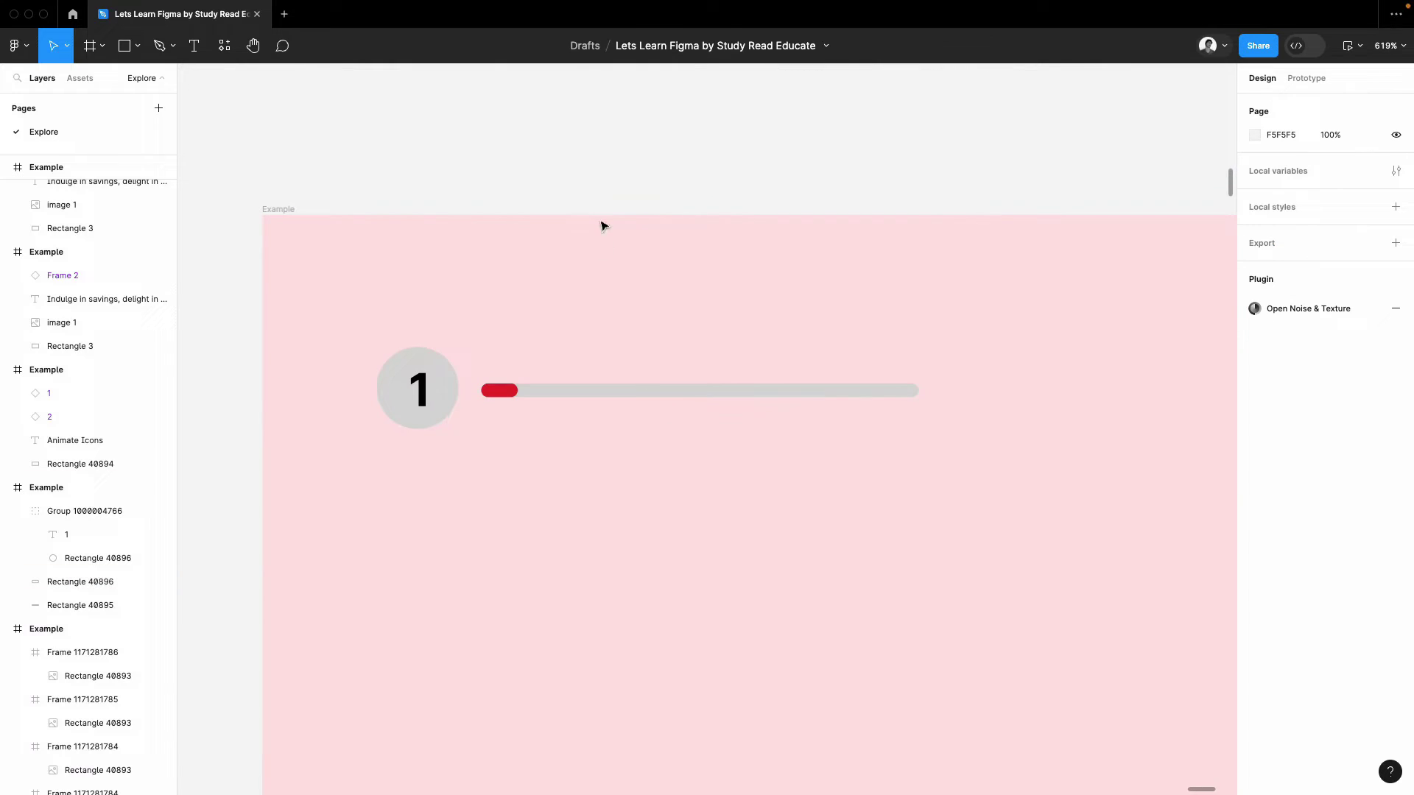
- Group the short red bar with the long grey bar as one progress bar
click(513, 394)
shift+click(578, 397)
key(super+g)
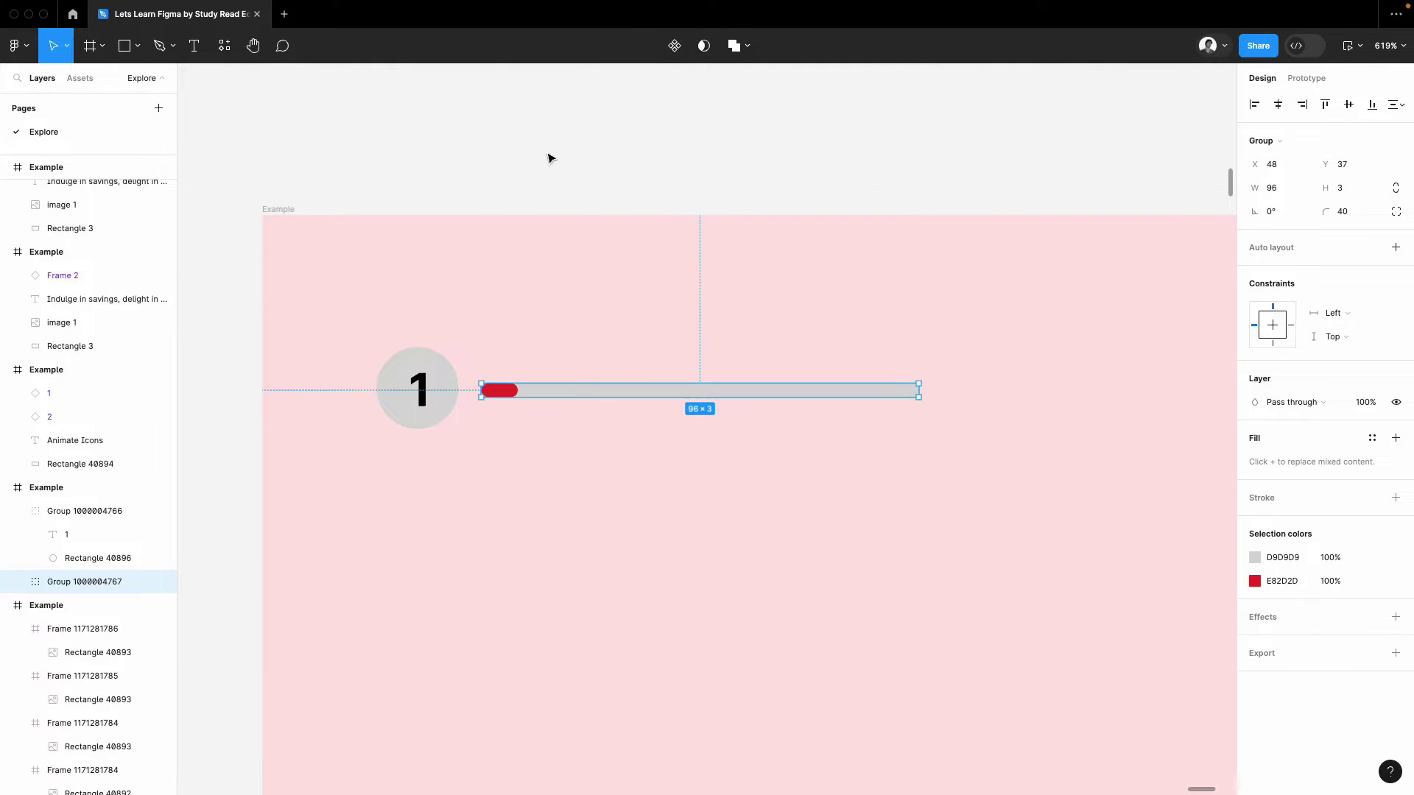
click(548, 144)
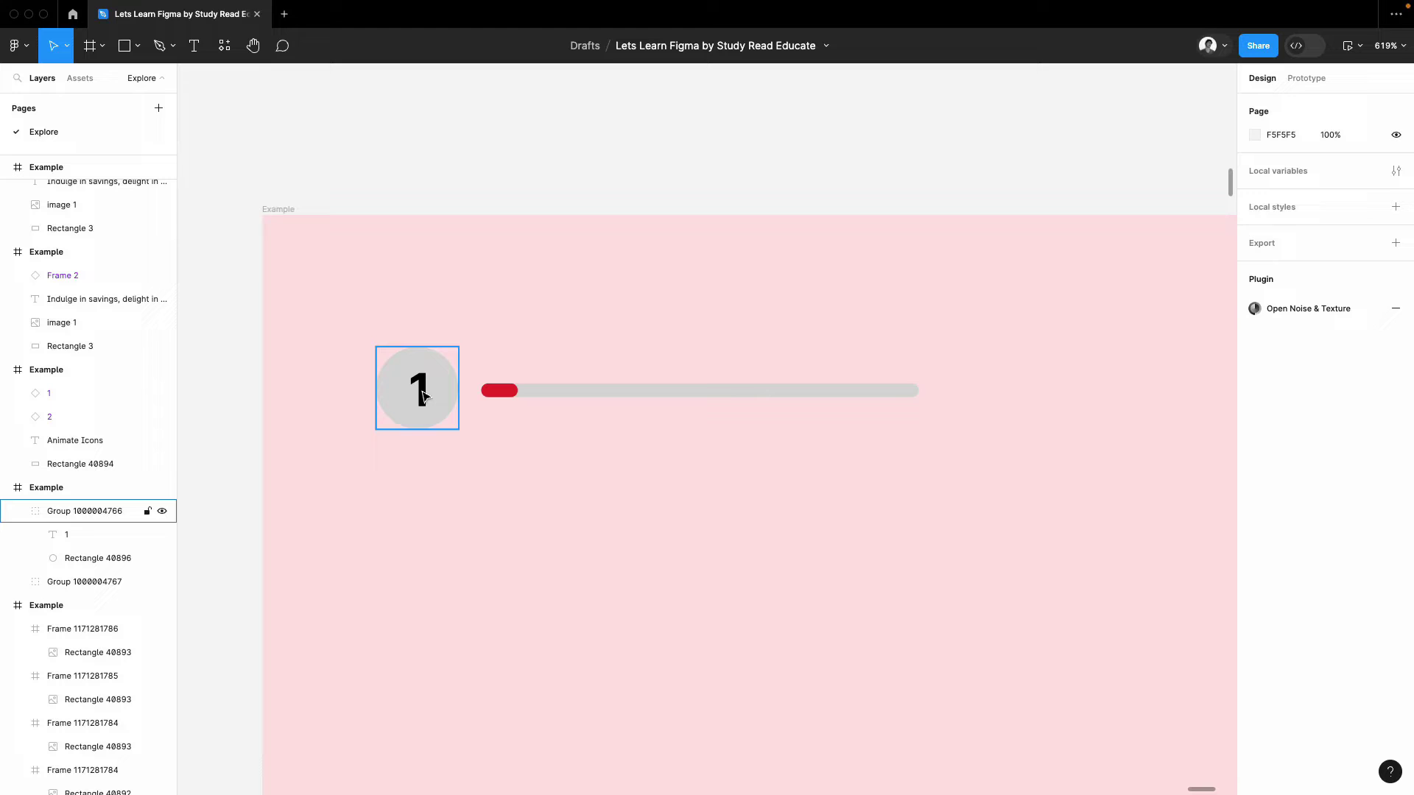
- Align the number 1 and its grey circle on their horizontal centres
double_click(418, 377)
scroll(364, 330, up, 3)
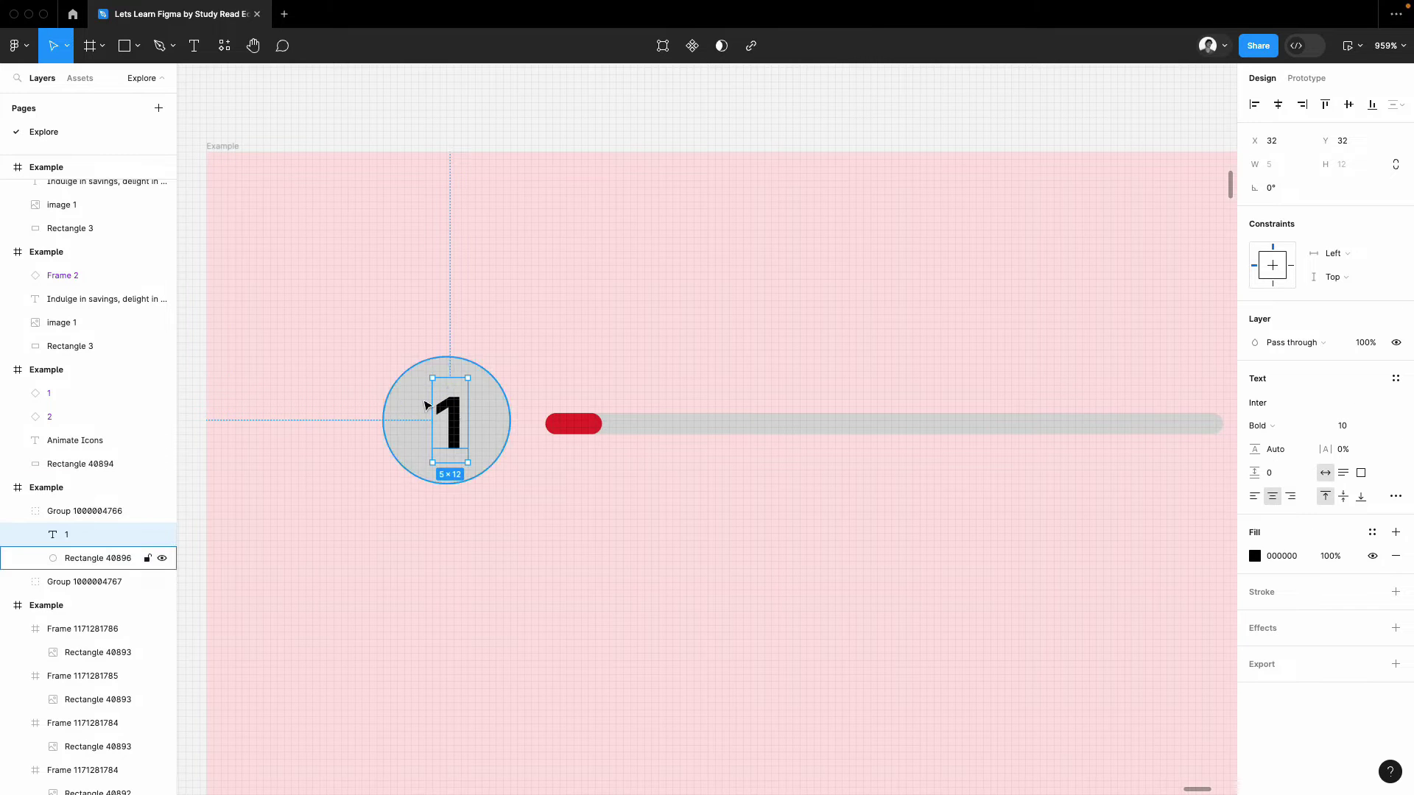
shift+click(420, 397)
click(1277, 102)
click(748, 139)
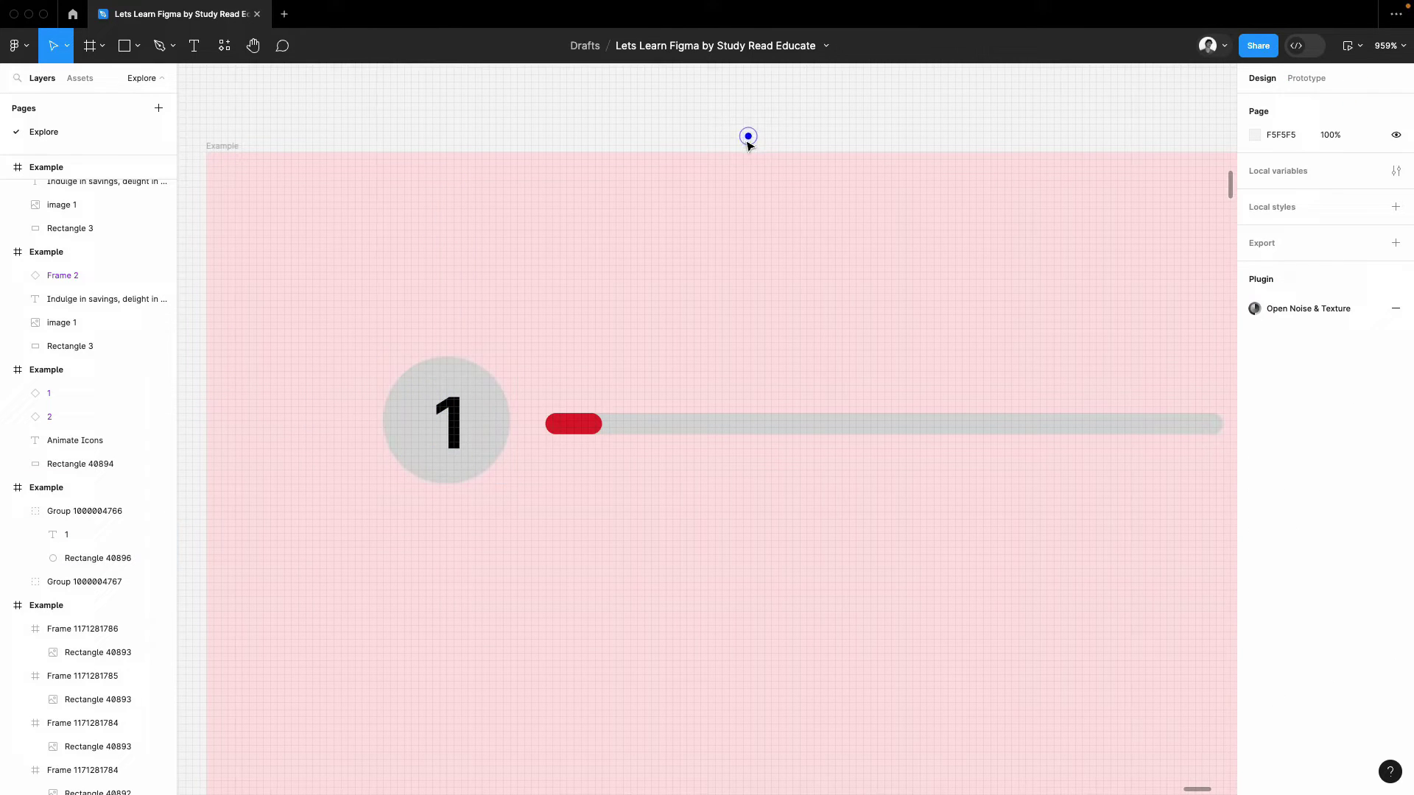
- Add the text "Label here" over the progress bar in the Example frame
scroll(747, 139, down, 5)
scroll(759, 288, right, 4)
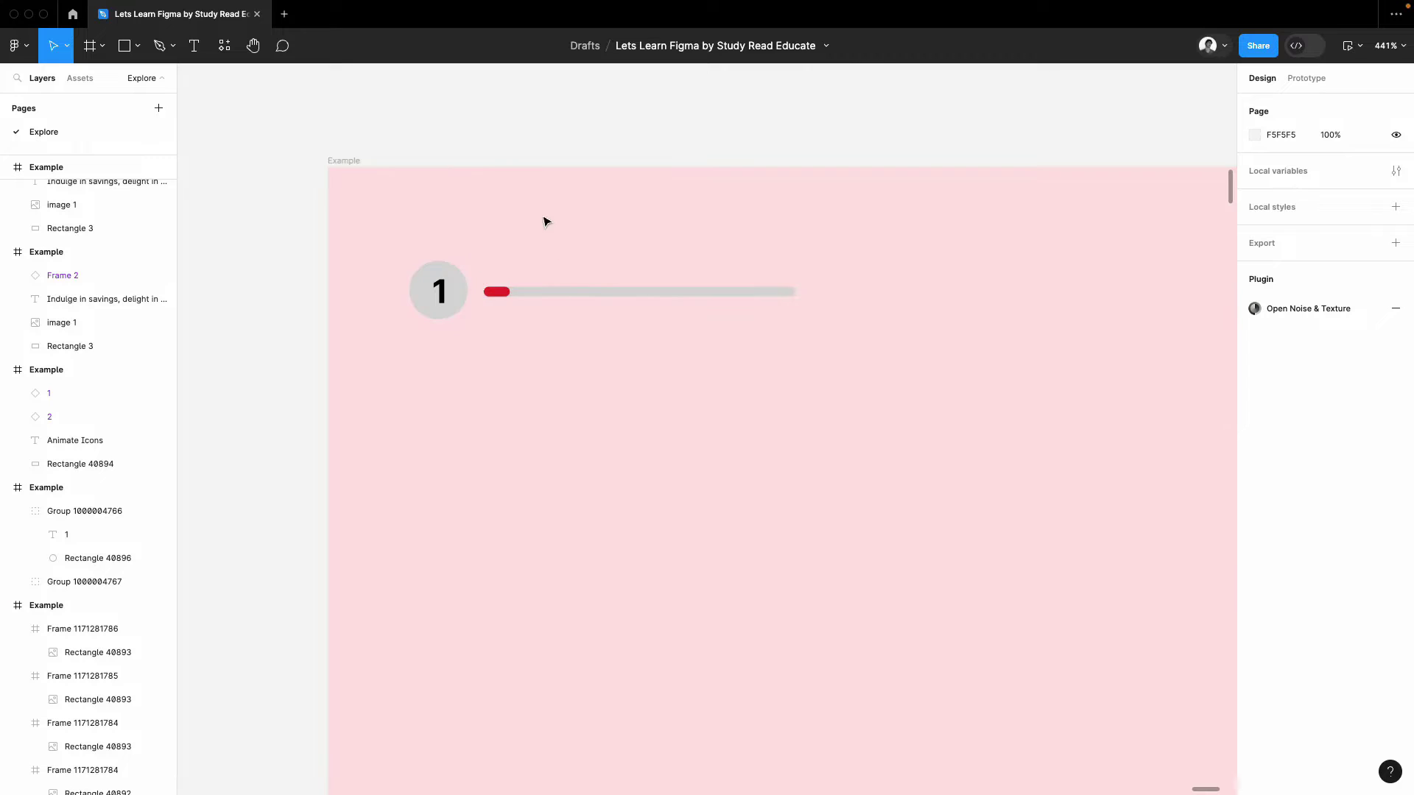
scroll(381, 147, up, 3)
key(t)
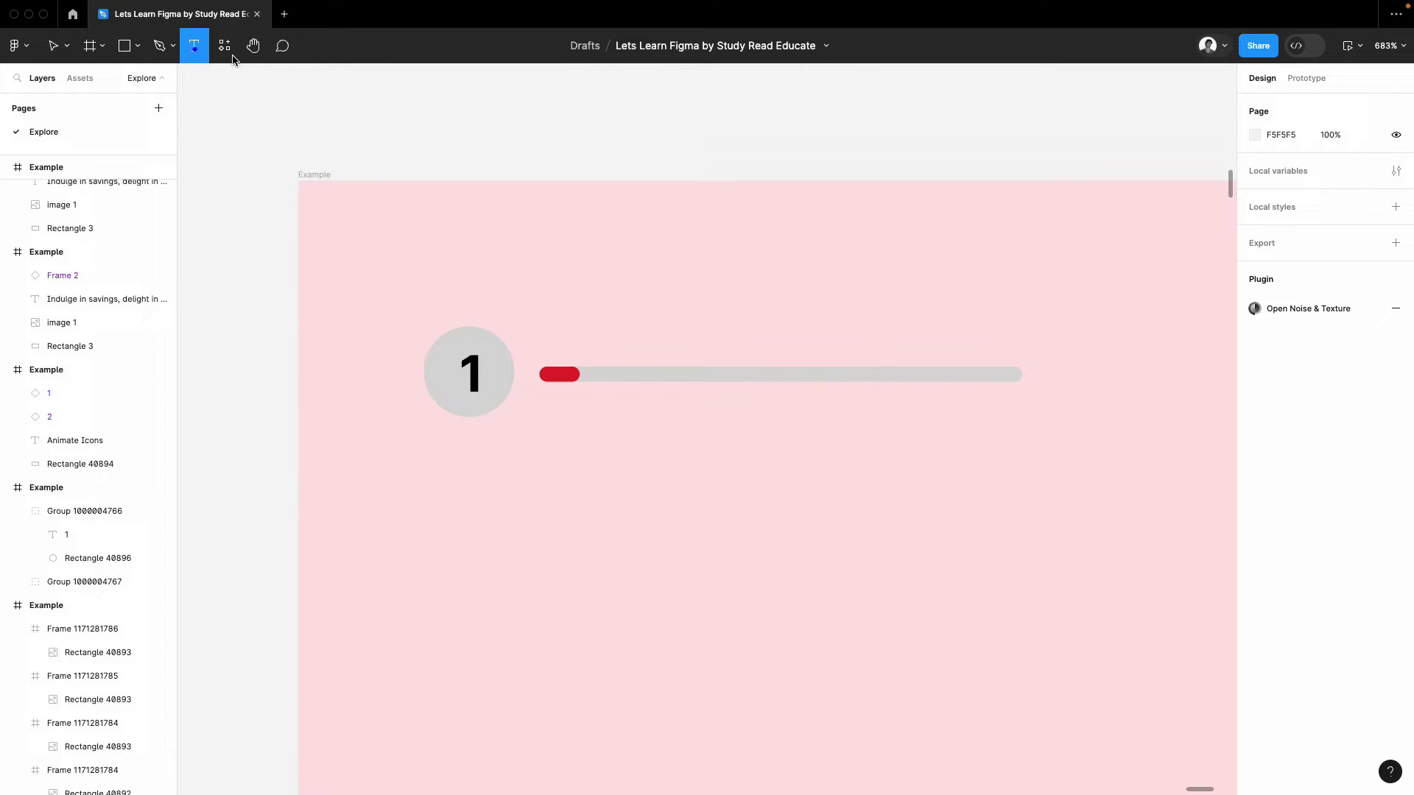
click(676, 309)
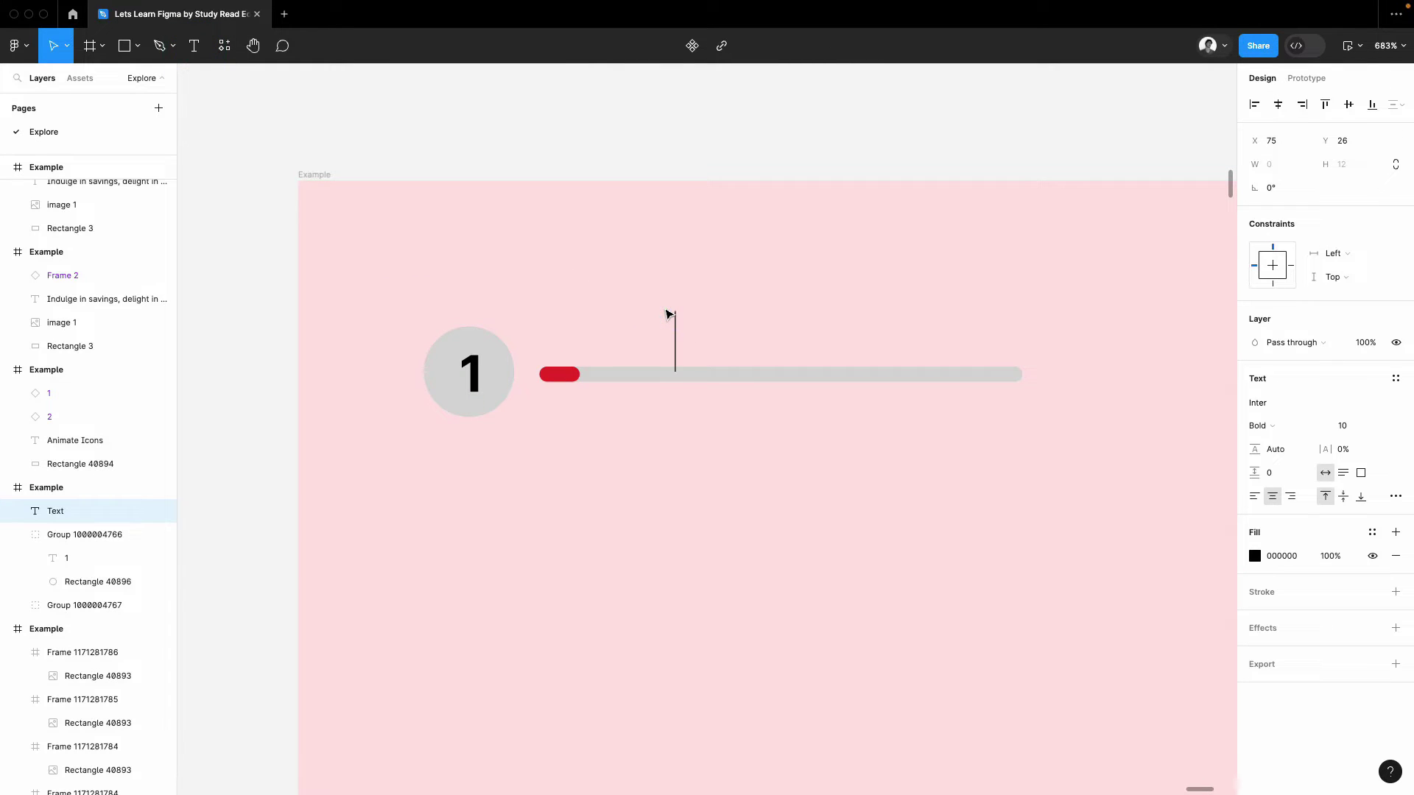
text(Label)
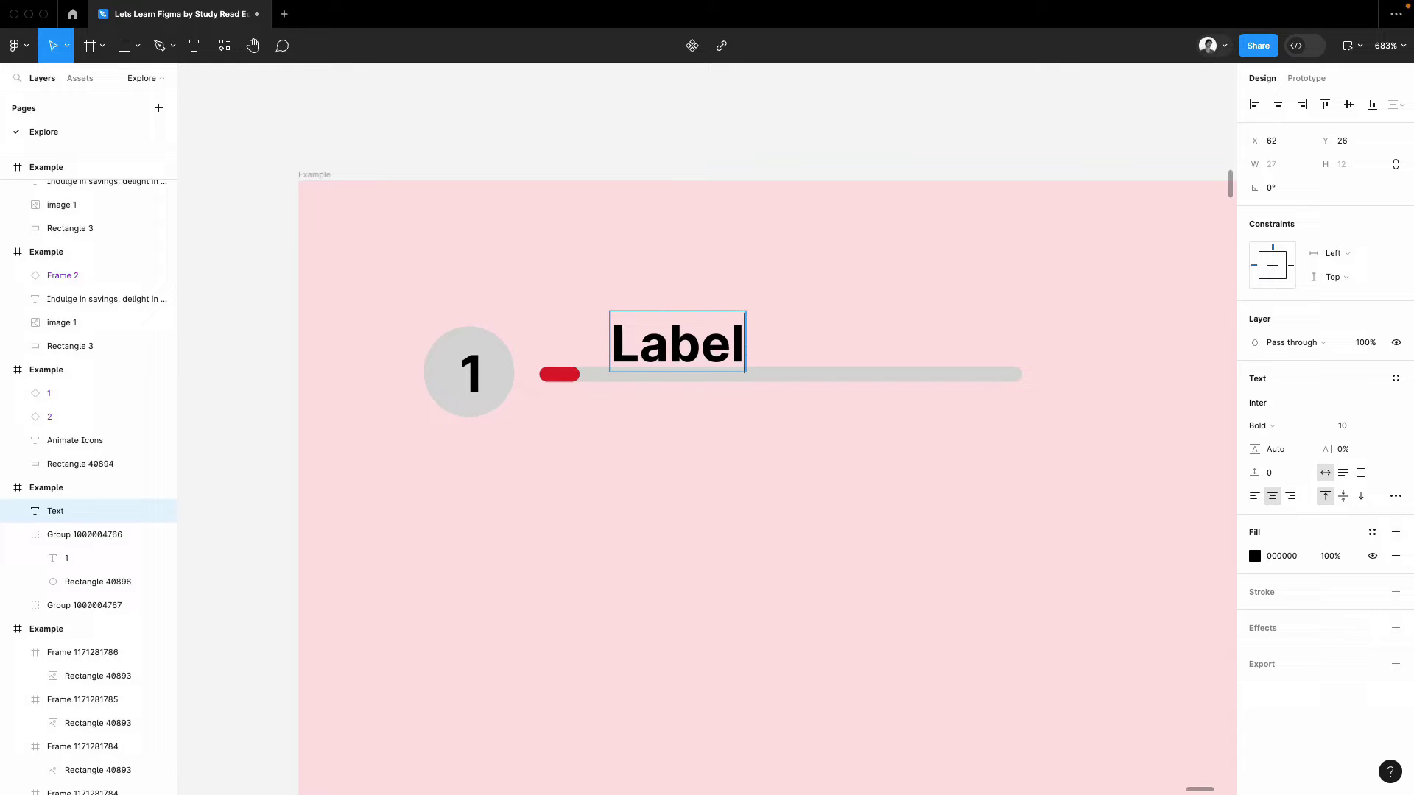
text( here)
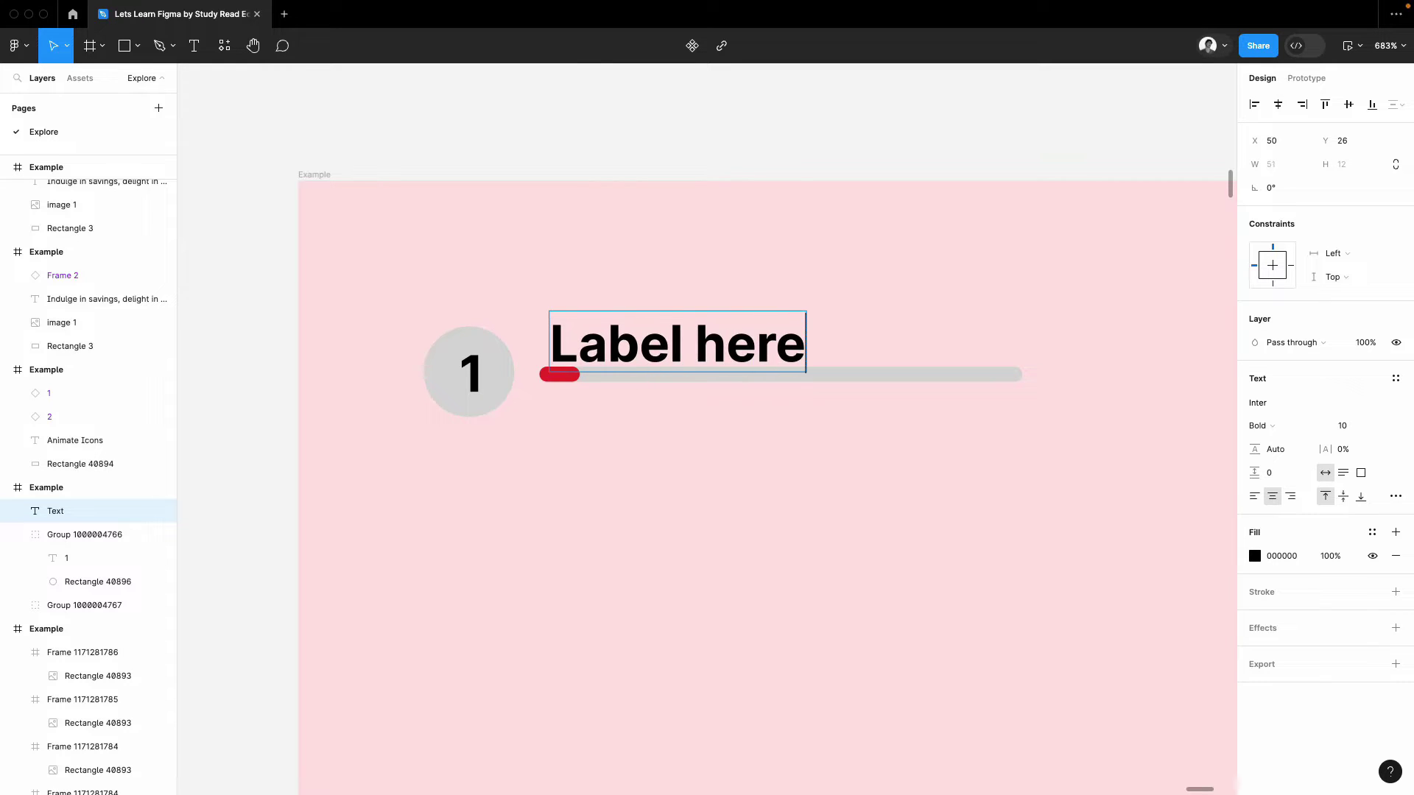
click(755, 197)
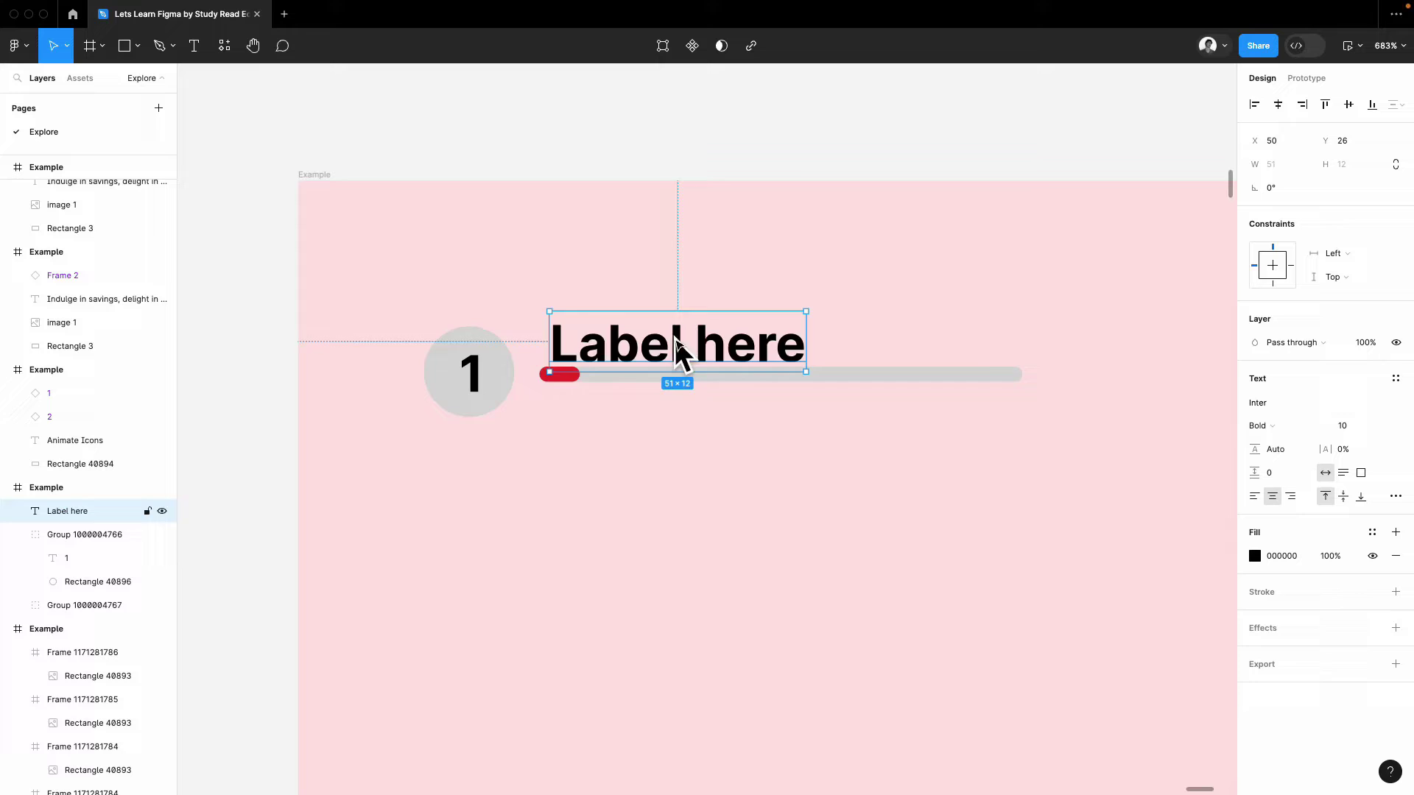
- Move the "Label here" text below the numbered circle and set its font weight to Light
drag(674, 339, 463, 478)
click(1274, 434)
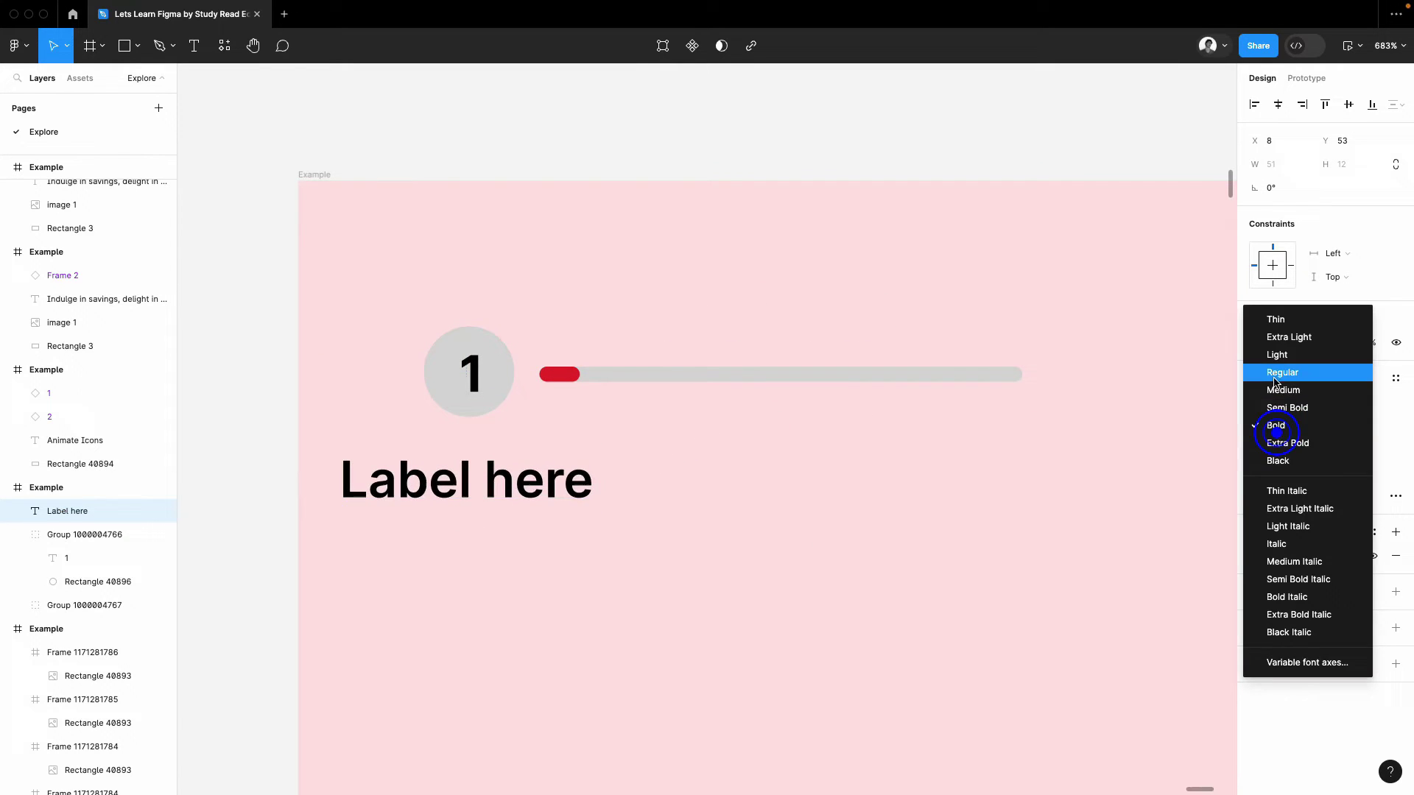
click(1288, 352)
- Combine the numbered circle and label in a vertical auto layout and move the progress bar clear of the label
shift+click(469, 366)
key(shift+a)
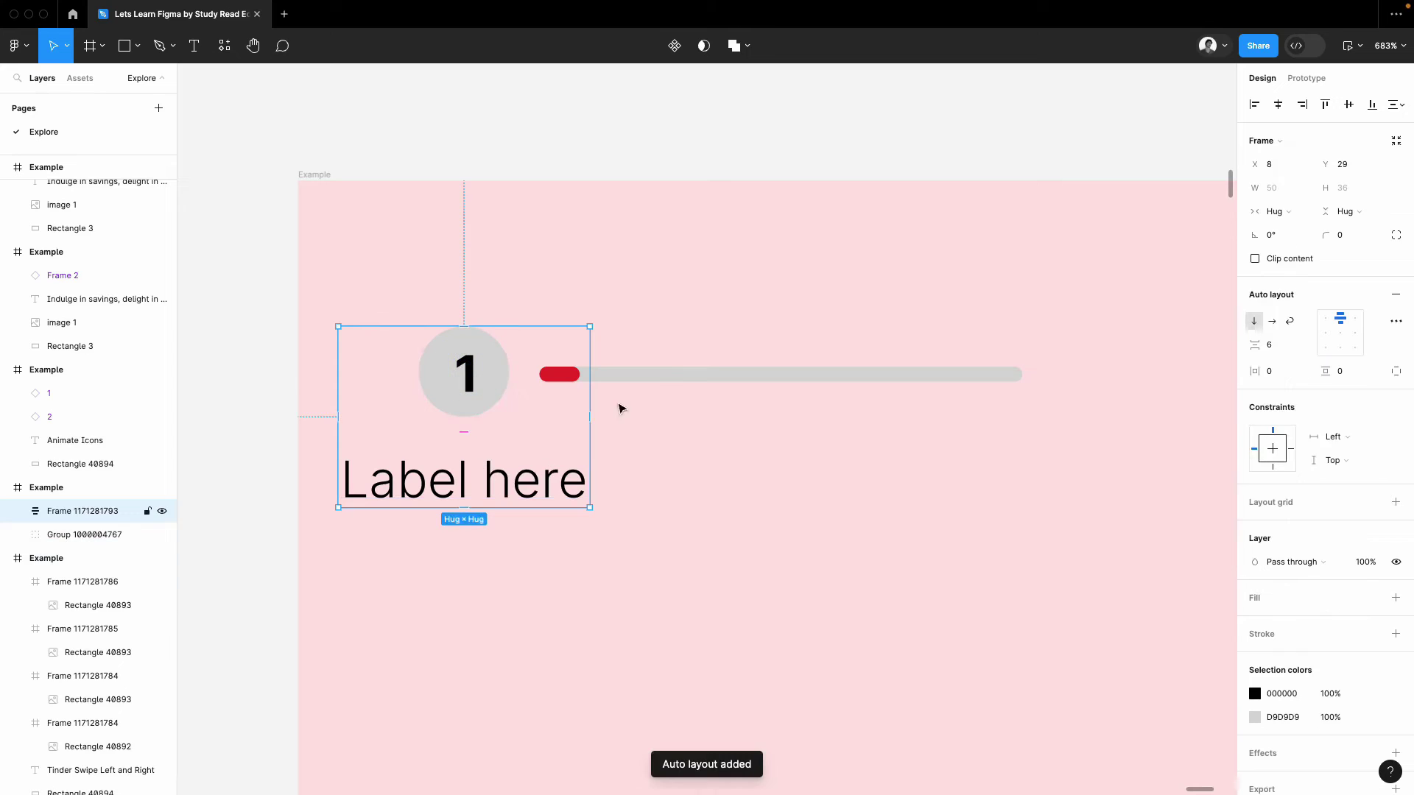
click(667, 372)
drag(669, 376, 752, 387)
- Wrap the circle-and-label frame and progress bar in a vertically centred horizontal auto layout and move it to about X 23, Y 24
shift+click(485, 377)
key(shift+a)
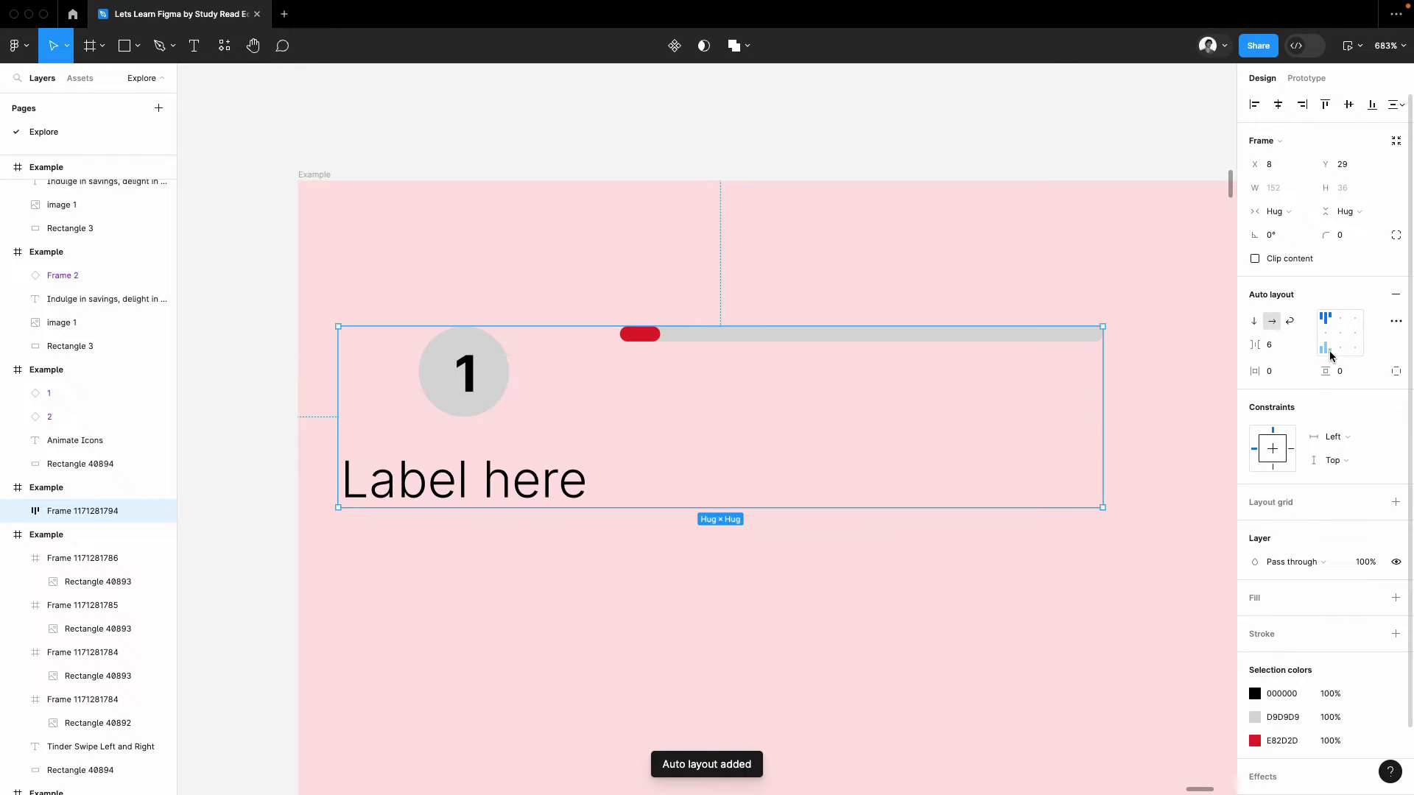
click(1329, 333)
scroll(653, 404, down, 2)
drag(659, 414, 723, 395)
scroll(720, 392, down, 5)
scroll(898, 382, up, 5)
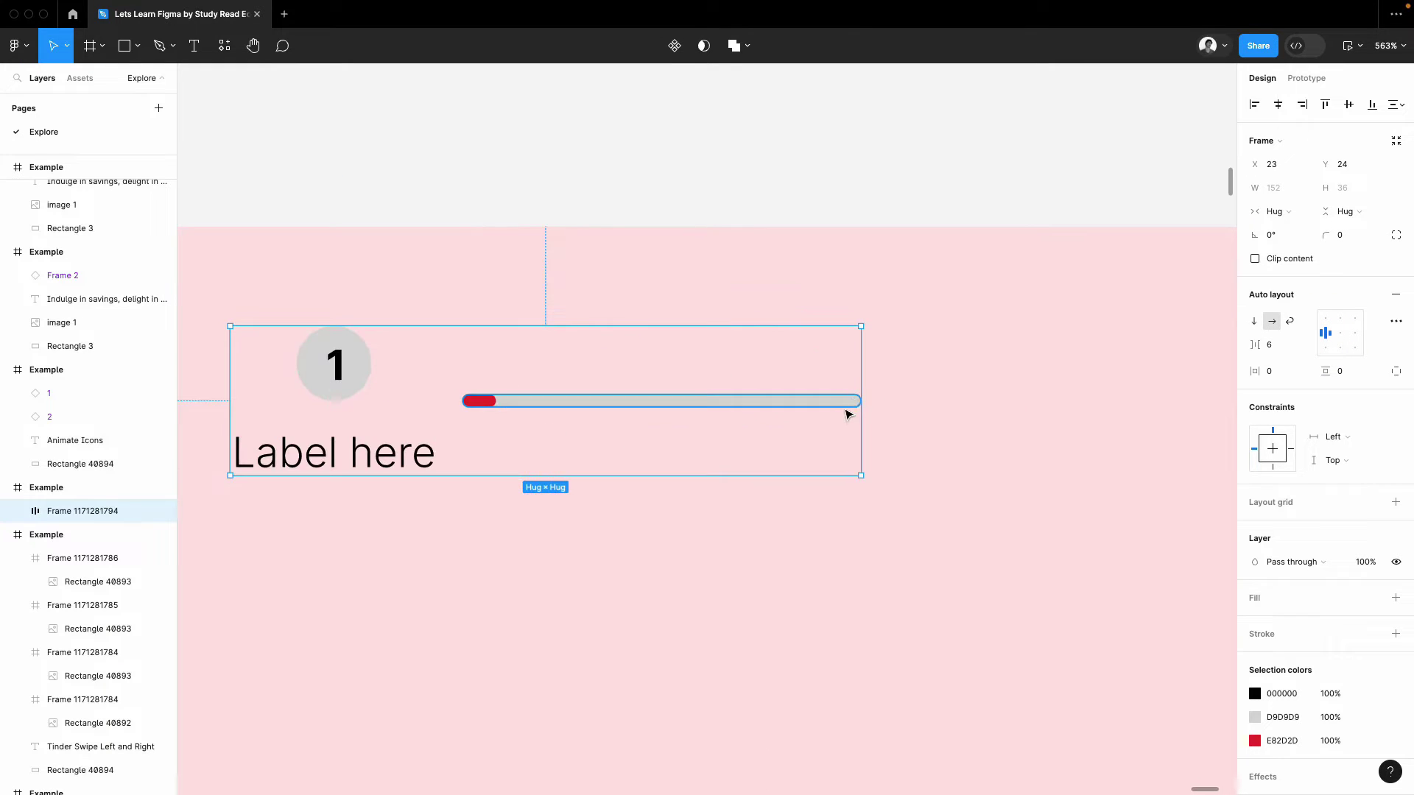
- Shorten the grouped progress bar from its right end to a width of about 45
double_click(851, 402)
drag(860, 401, 647, 402)
click(699, 197)
scroll(724, 356, down, 5)
scroll(724, 355, up, 5)
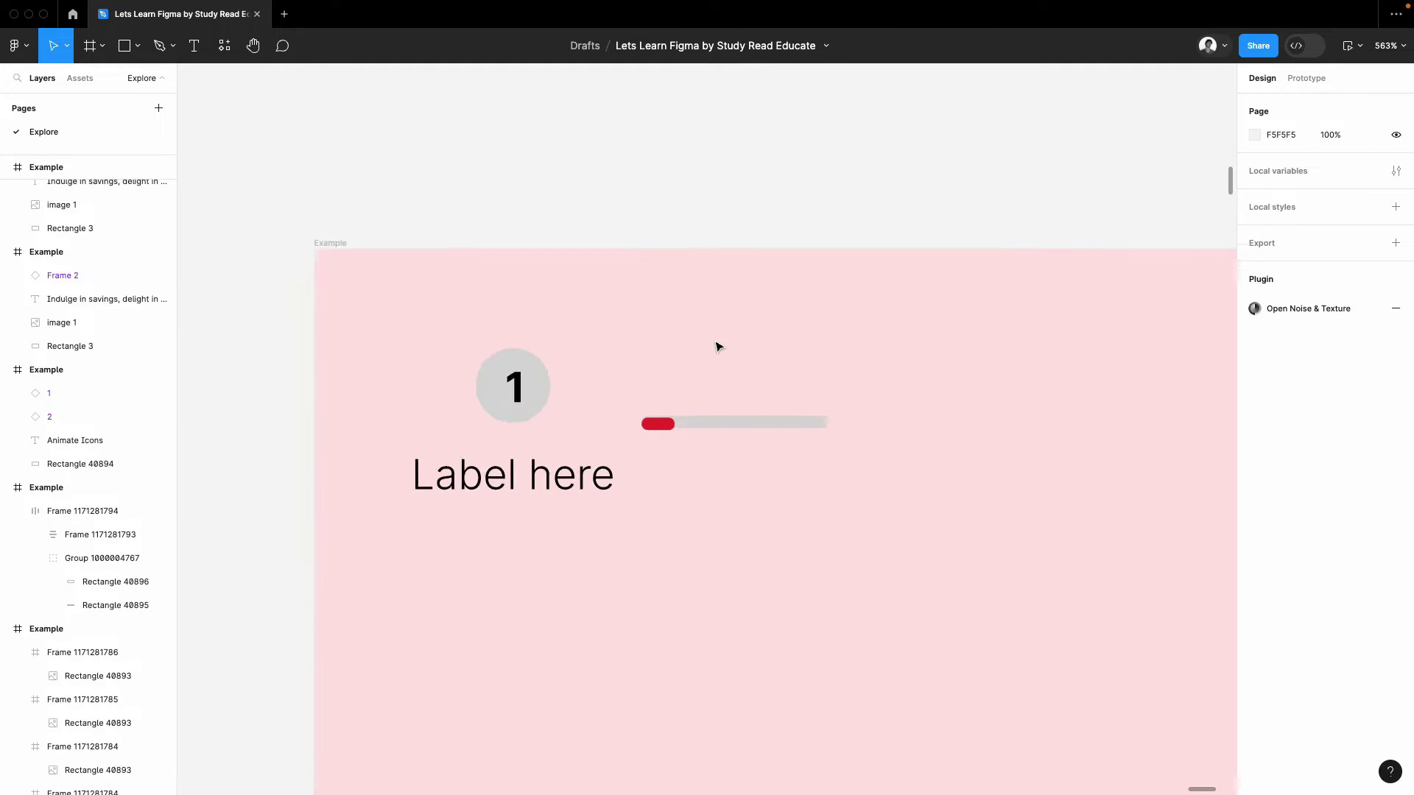
- Move the step indicator out of the Example frame onto the canvas above it and turn it into a component
scroll(716, 344, down, 5)
scroll(767, 328, up, 2)
click(453, 384)
click(453, 384)
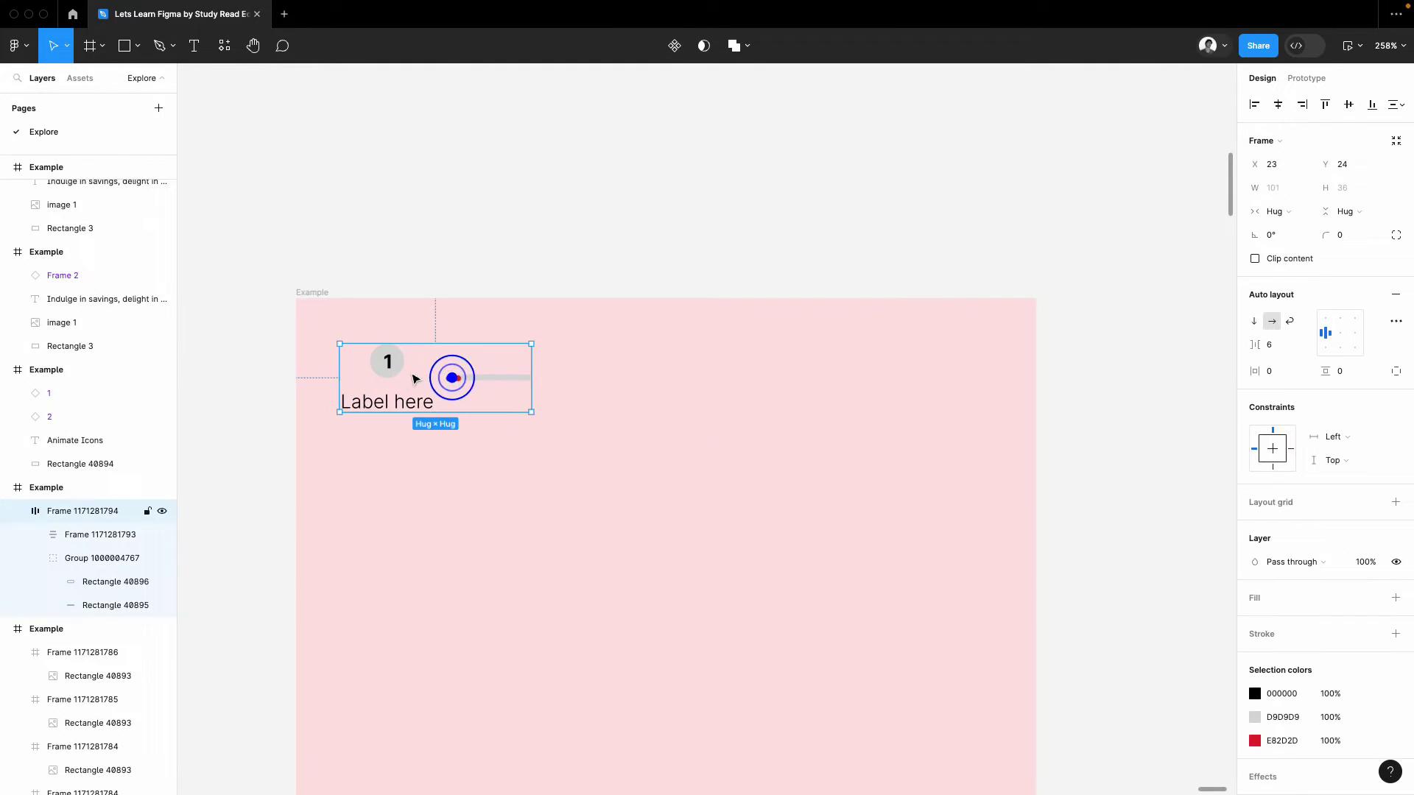
drag(395, 393, 671, 185)
scroll(761, 368, up, 3)
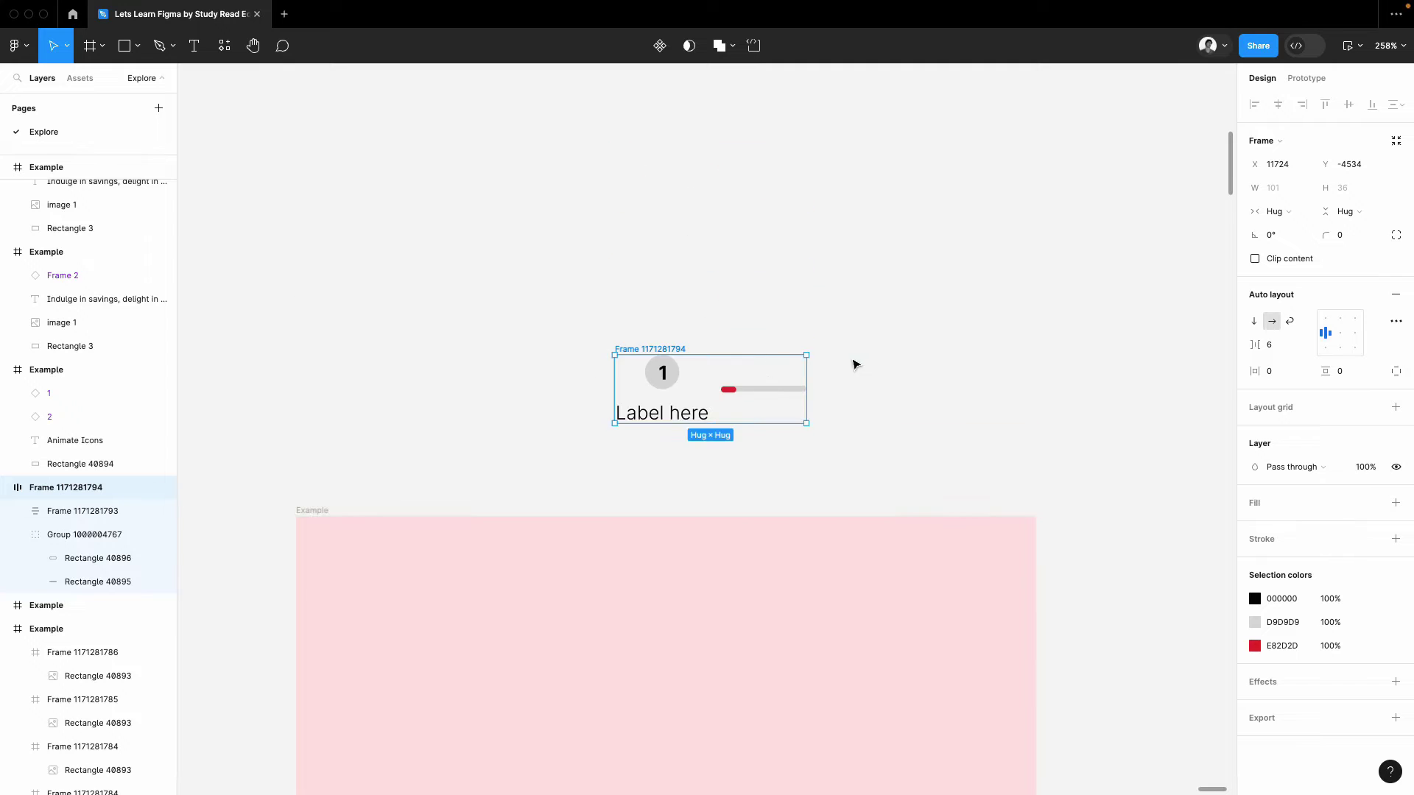
scroll(853, 361, up, 3)
click(659, 47)
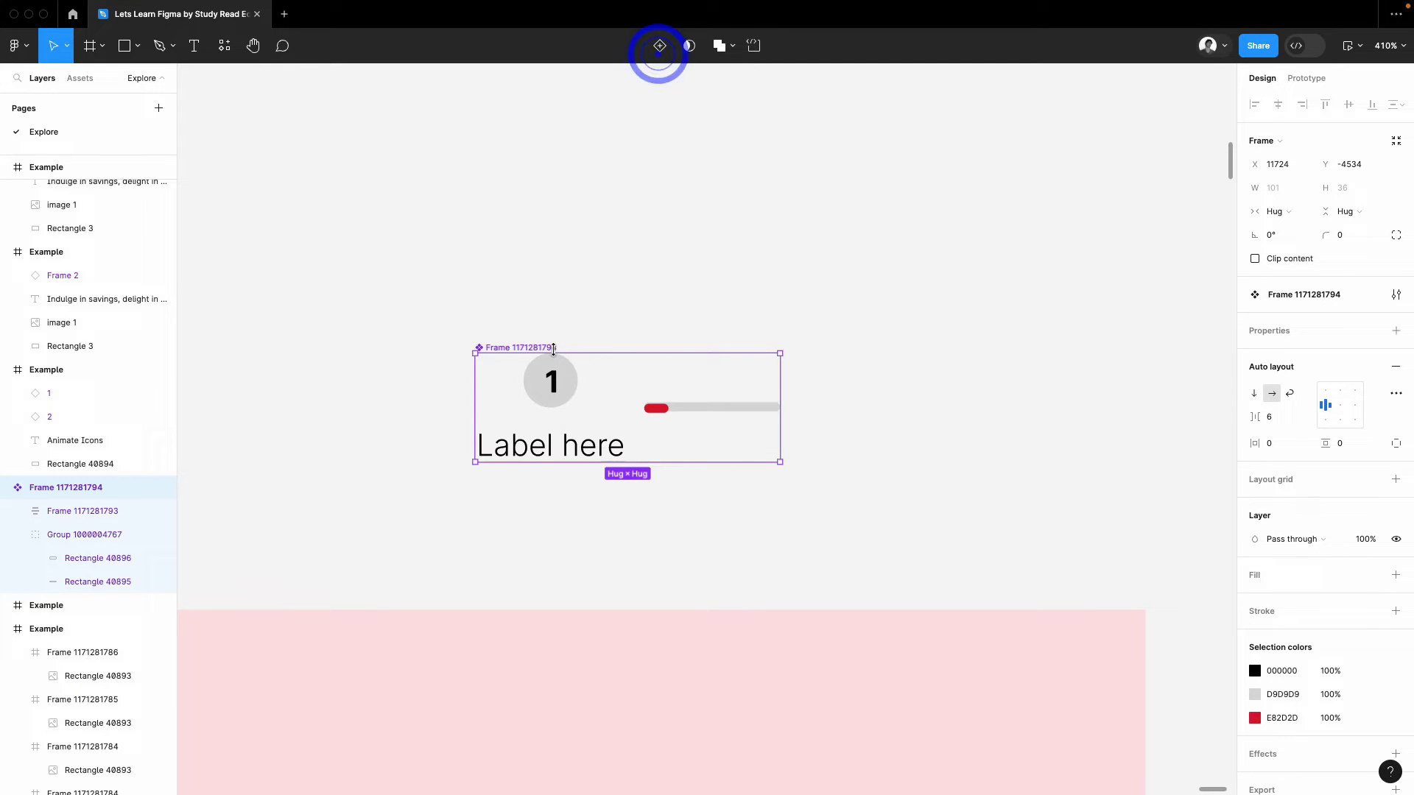
drag(551, 343, 560, 203)
- Align the component's red and grey bars on their vertical centres
scroll(672, 253, up, 5)
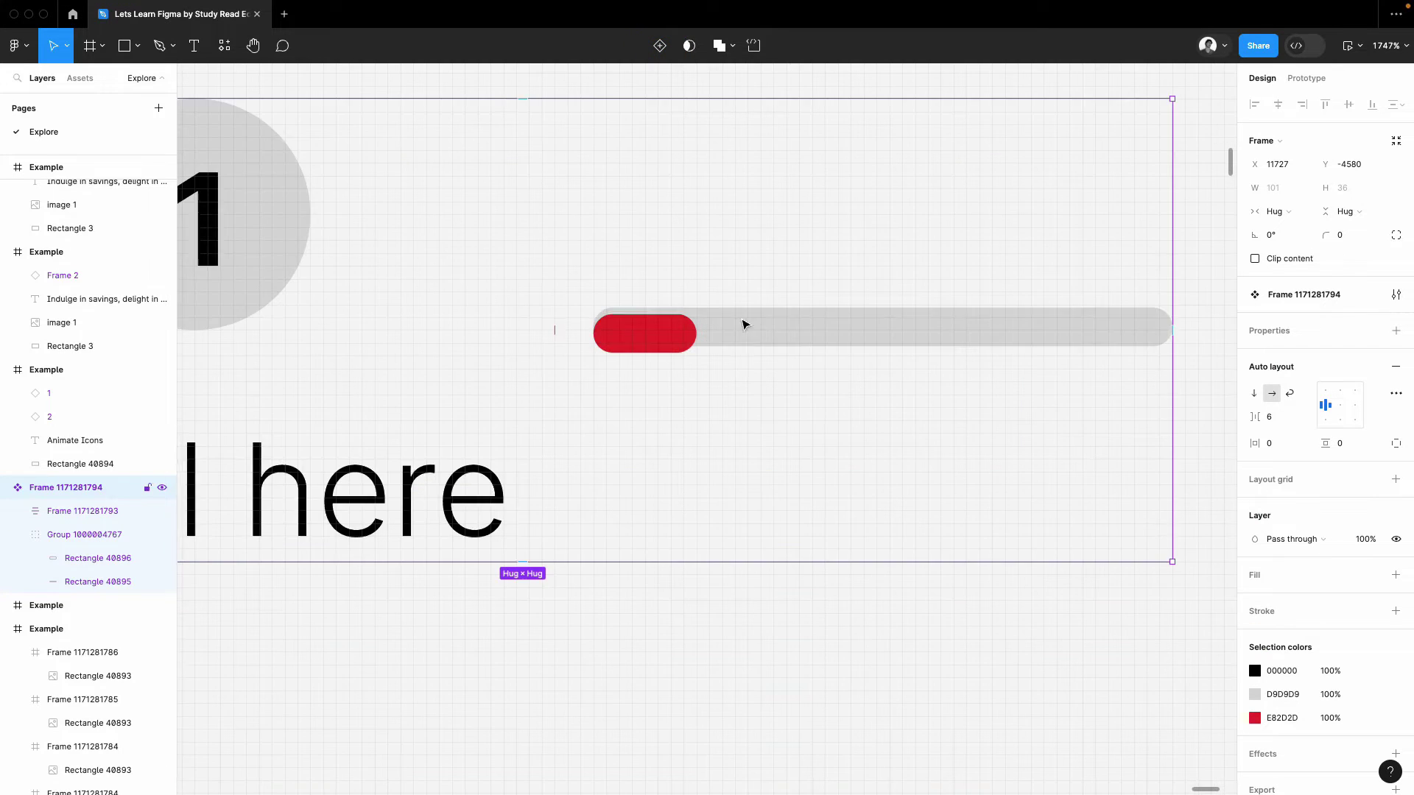
super+click(754, 332)
drag(711, 342, 713, 344)
shift+click(682, 339)
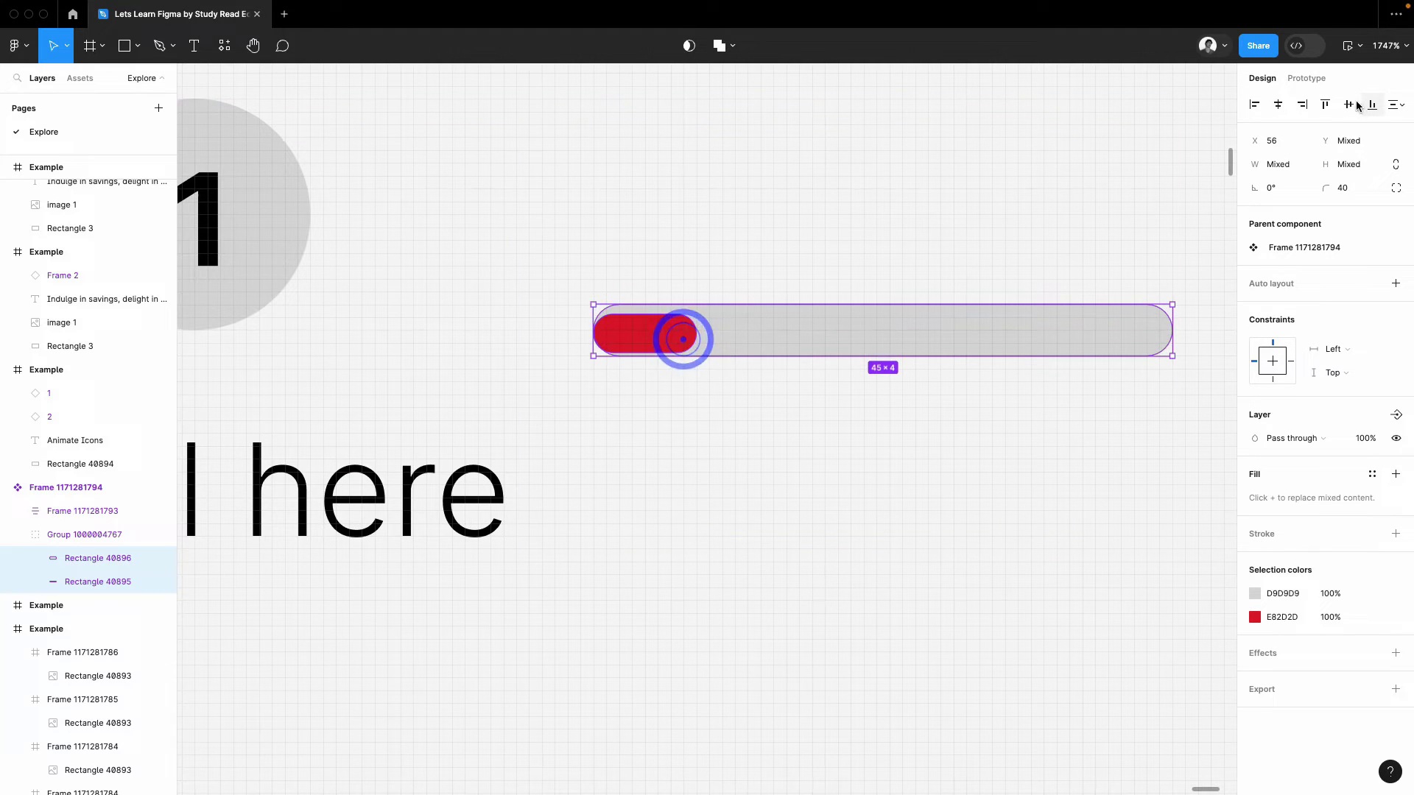
click(1353, 101)
- Stretch the red bar's height to 4 so that it covers the grey bar's thickness
scroll(836, 246, down, 1)
click(647, 324)
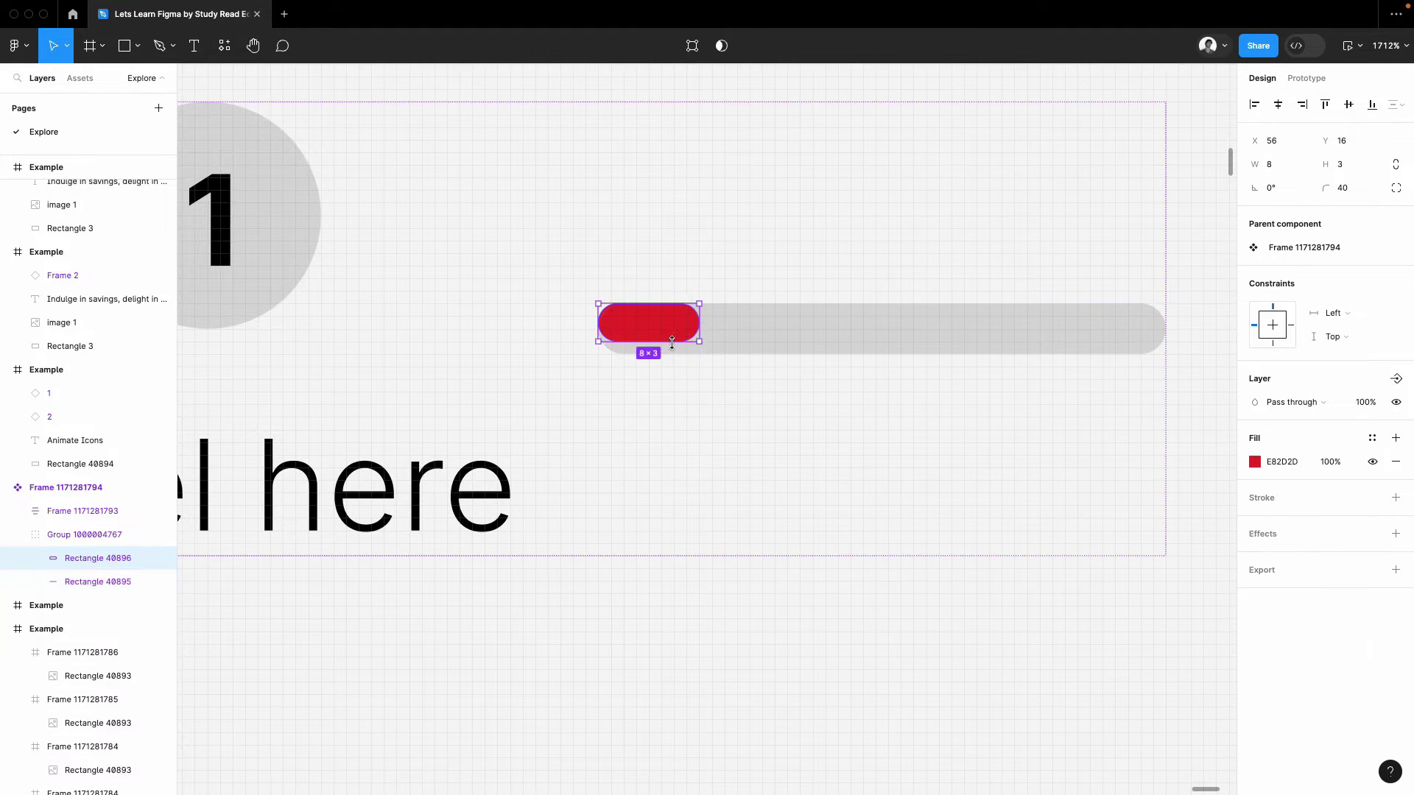
scroll(682, 323, down, 6)
click(896, 354)
scroll(647, 212, up, 2)
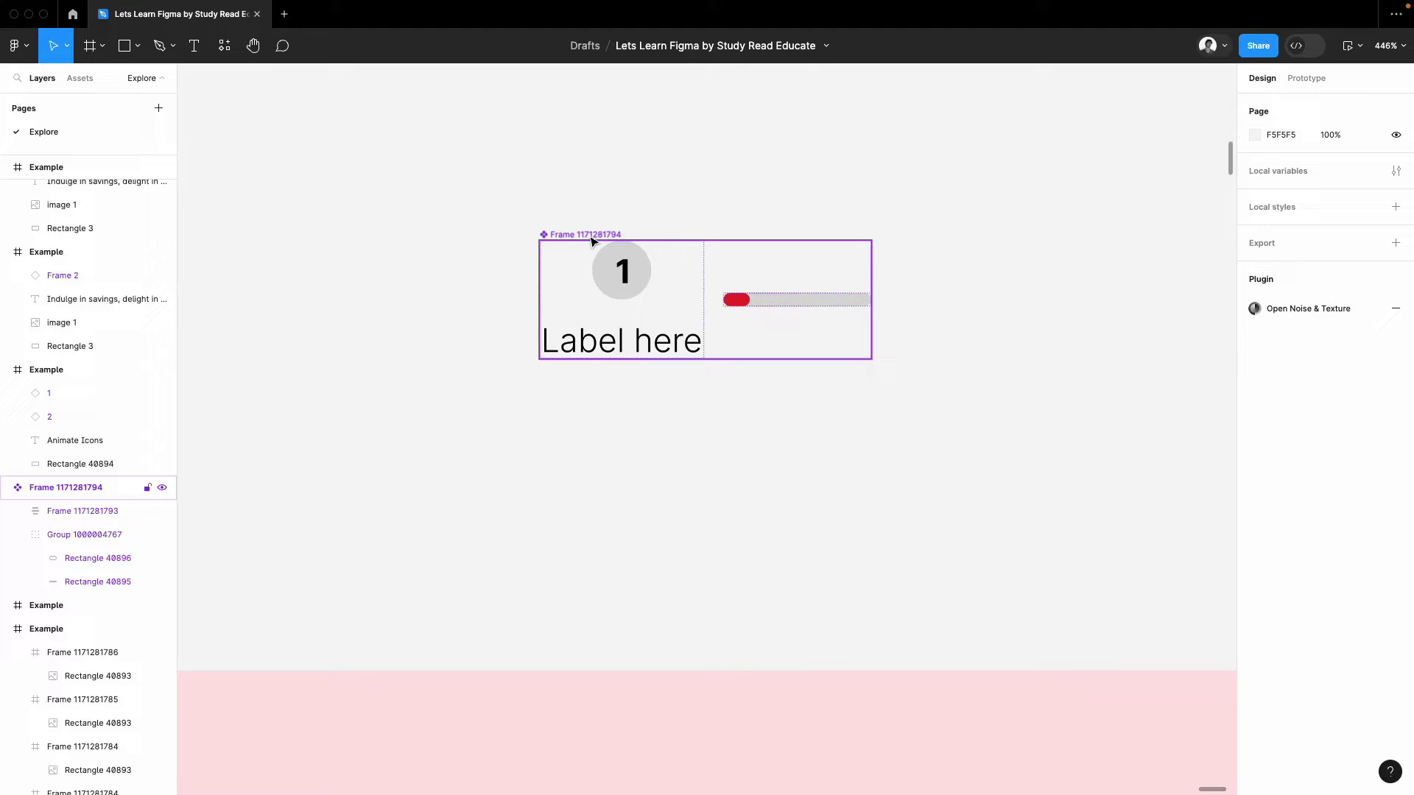
- Add a second variant to the step indicator component
click(589, 235)
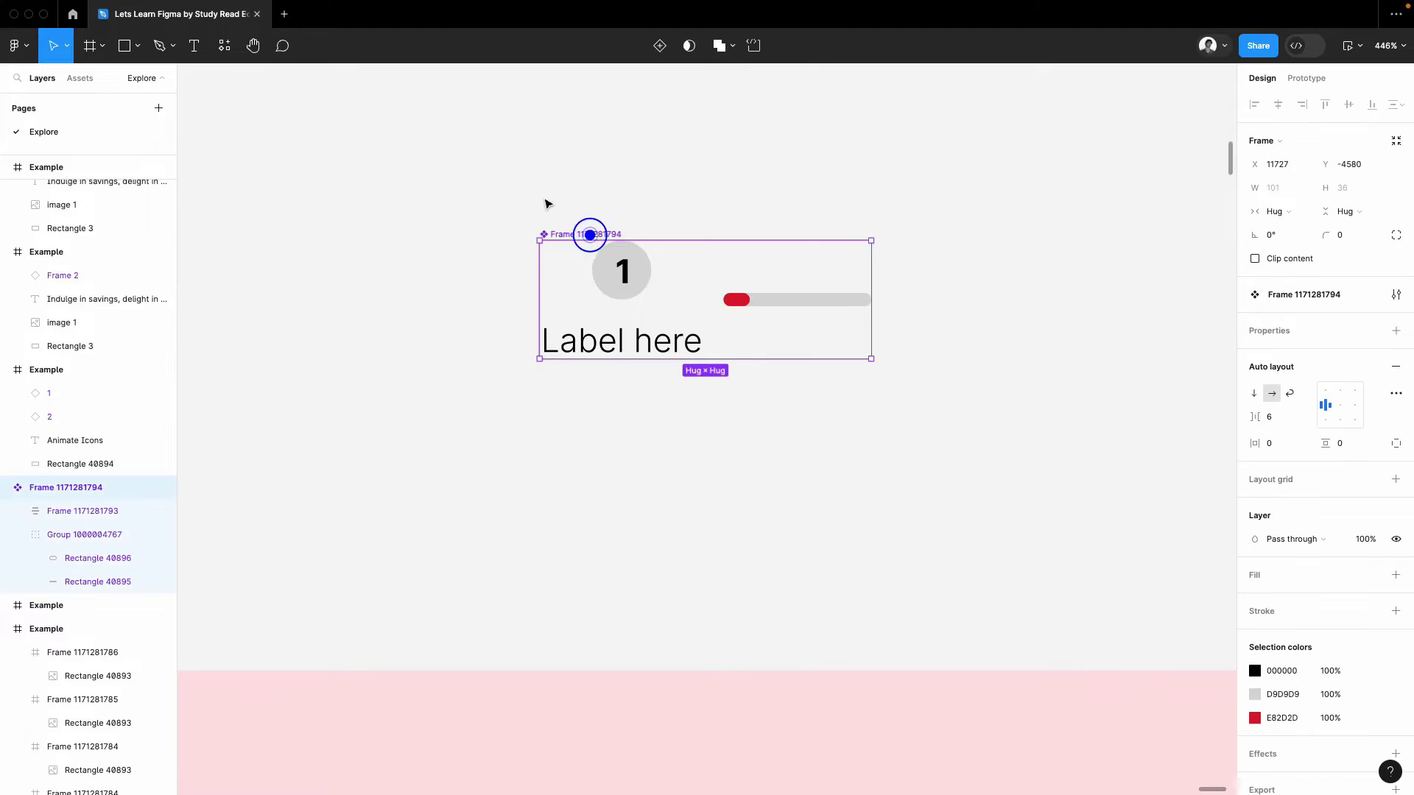
click(659, 47)
click(1028, 240)
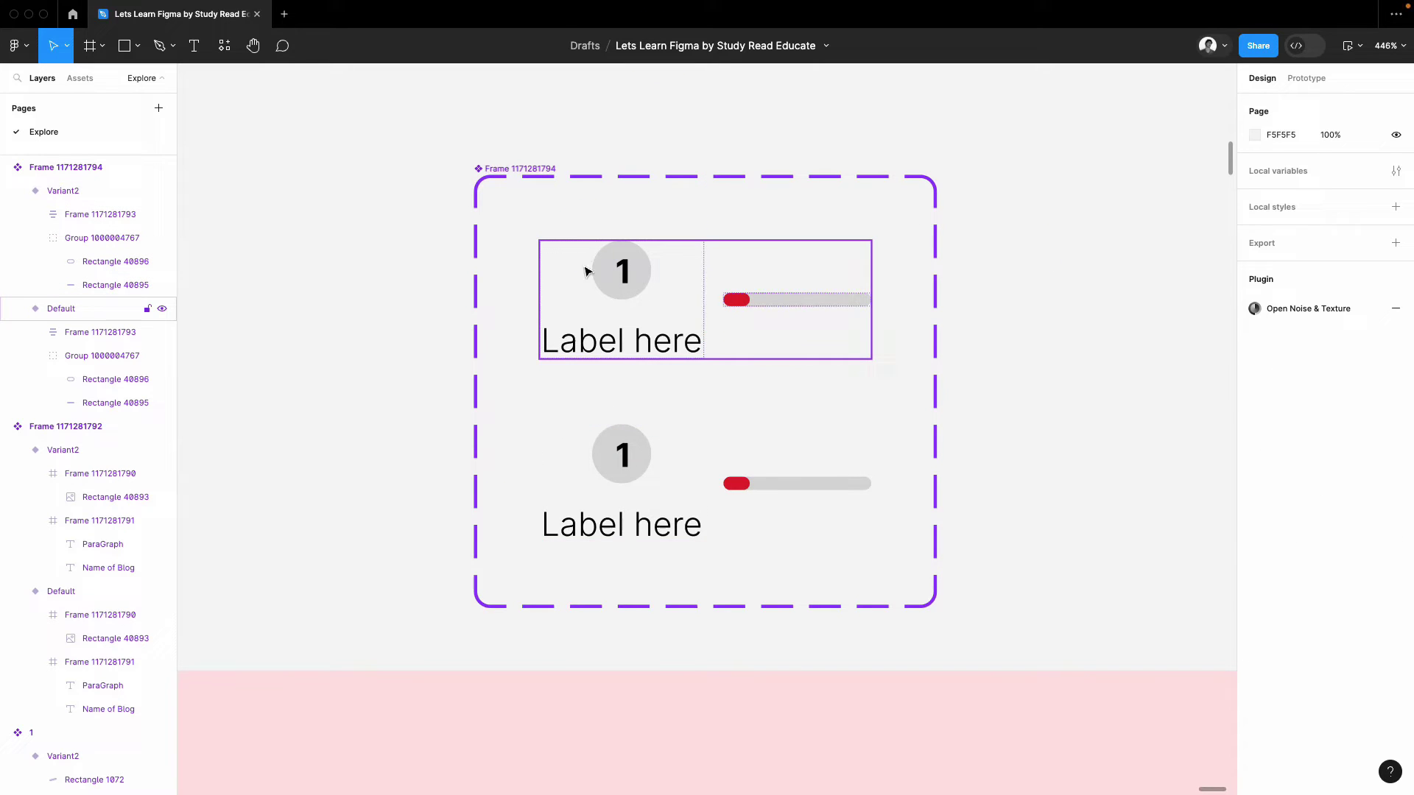
- Shorten the red bar in the Default variant to a small sliver at the start of the grey bar
scroll(736, 289, up, 3)
super+click(742, 327)
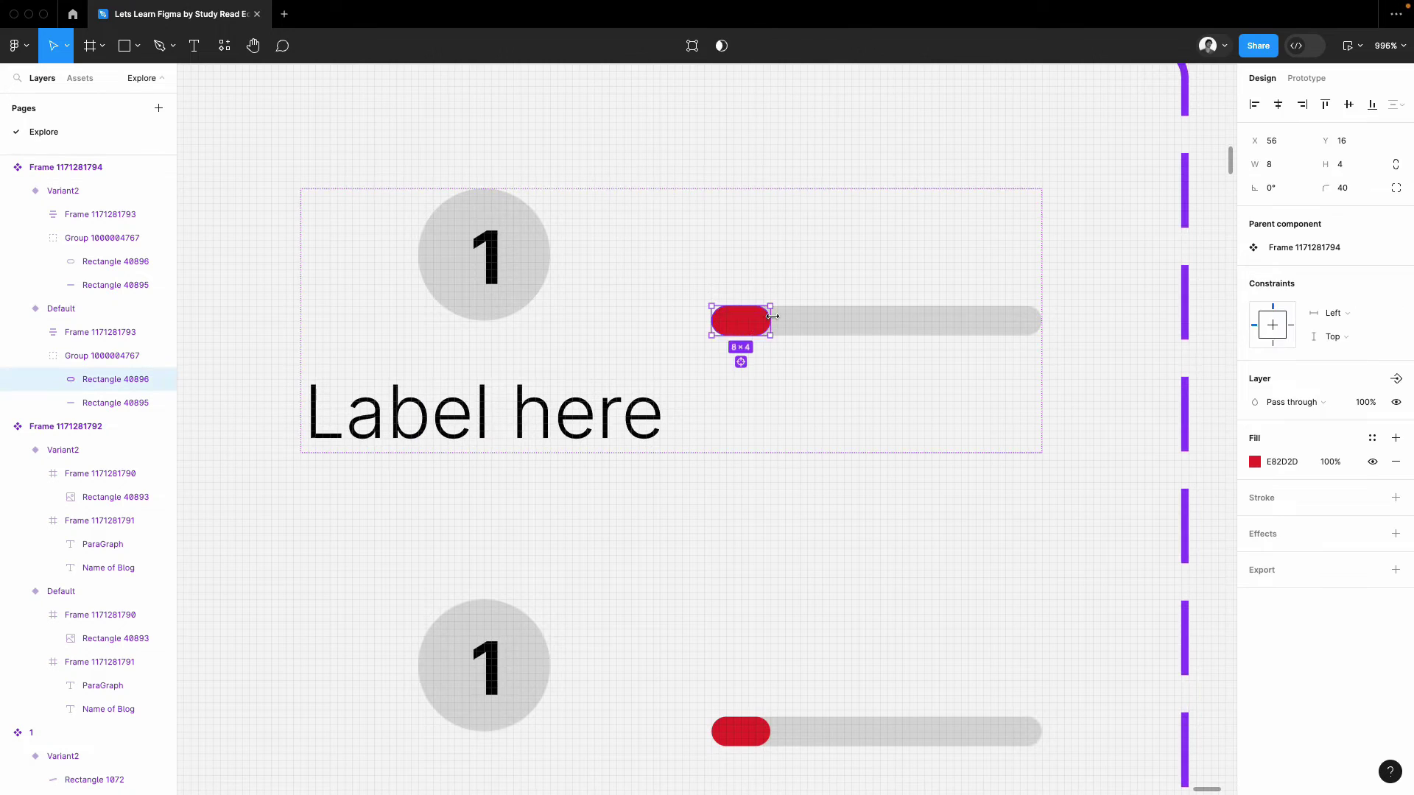
drag(772, 317, 723, 319)
scroll(730, 296, down, 5)
click(961, 286)
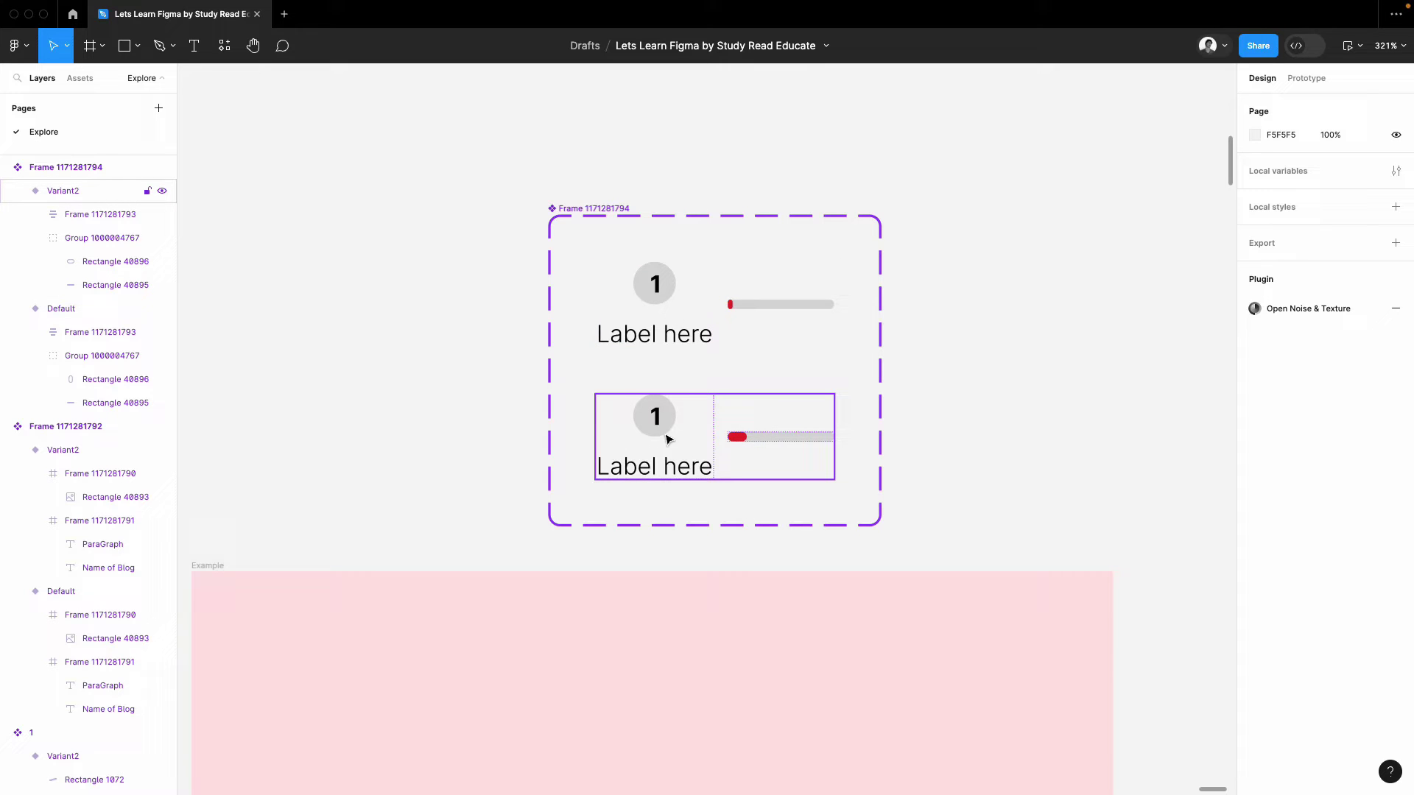
- Lengthen the red bar in Variant2 across the full length of the grey bar
scroll(747, 435, up, 4)
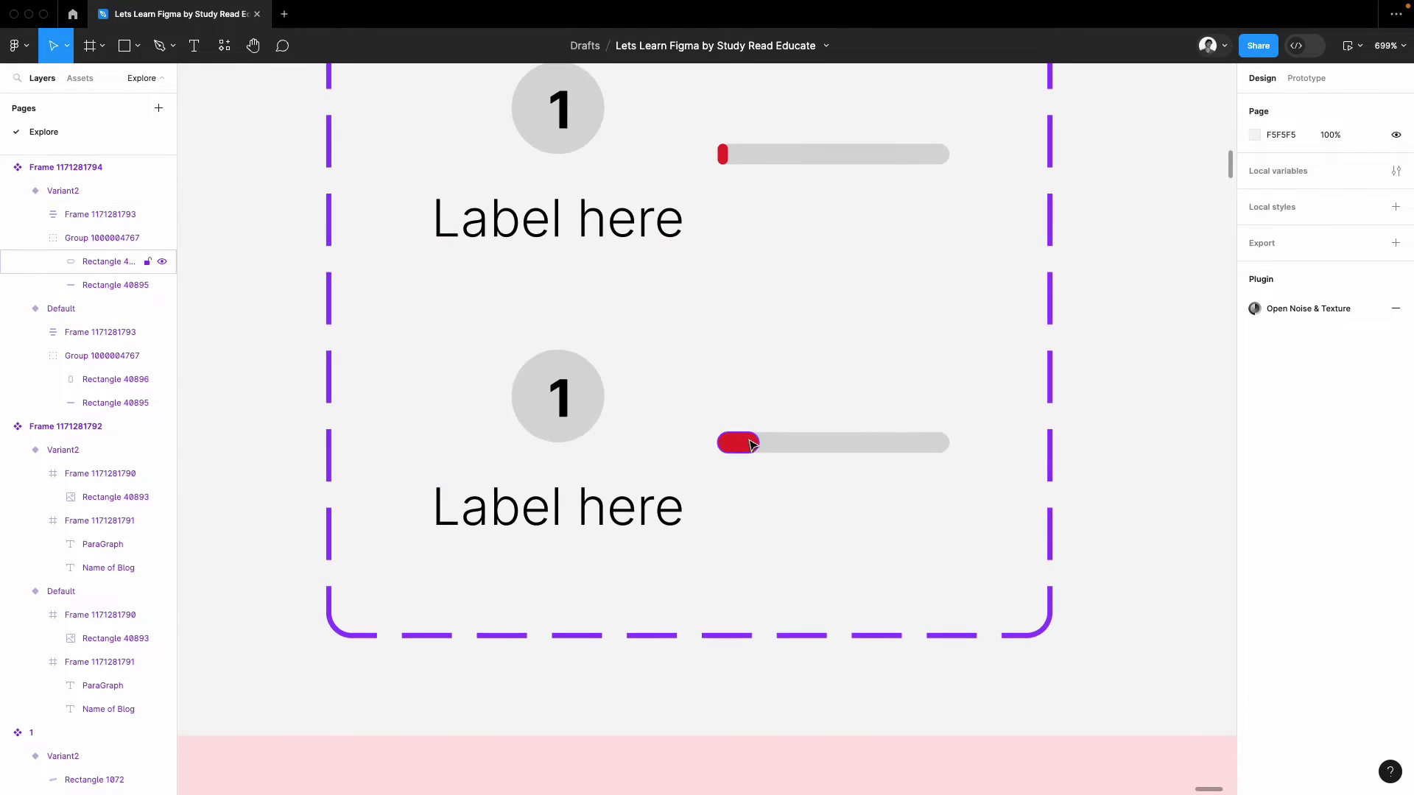
double_click(738, 439)
drag(742, 440, 893, 447)
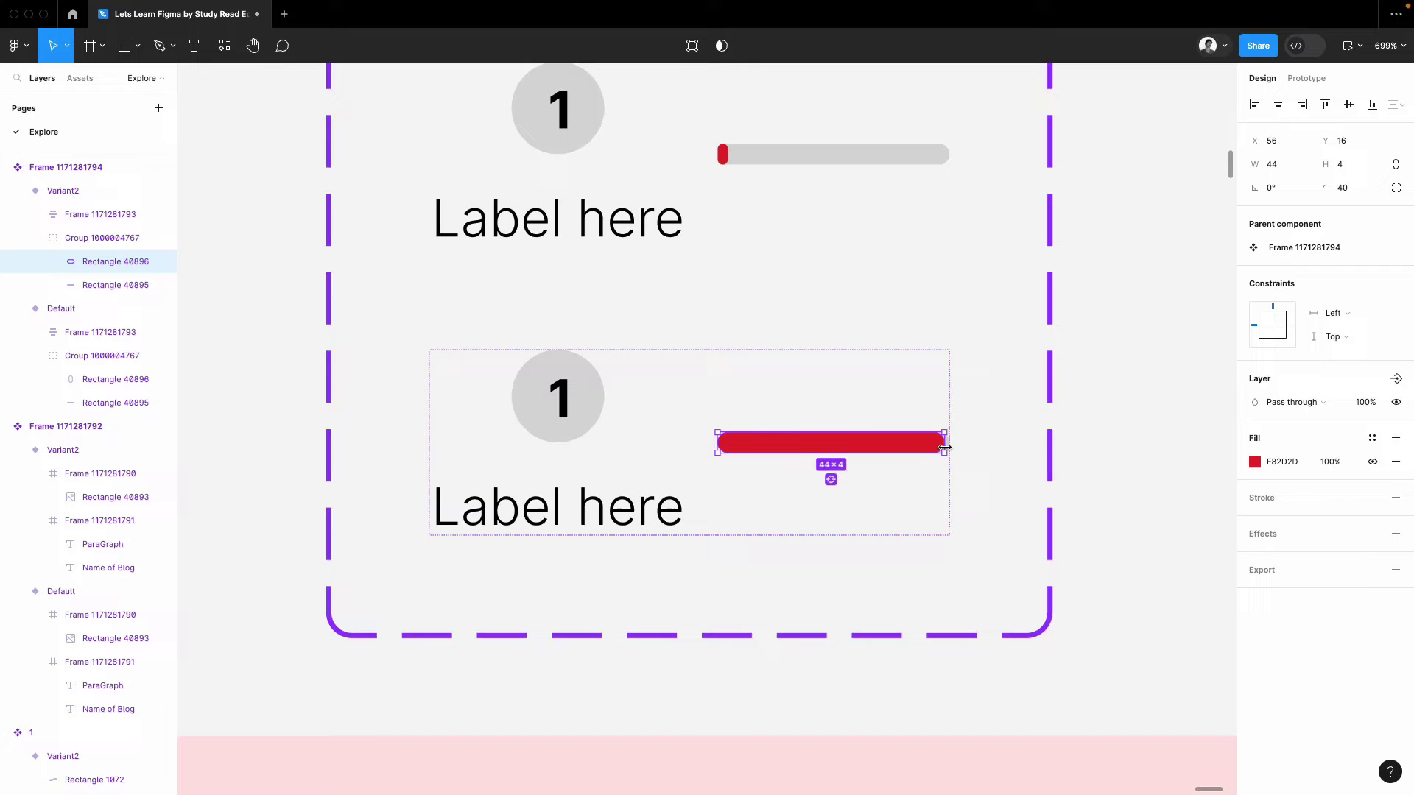
click(1115, 316)
- Recolour the Variant2 circle with the bar's red and its number 1 with white, FFFFFF
double_click(536, 414)
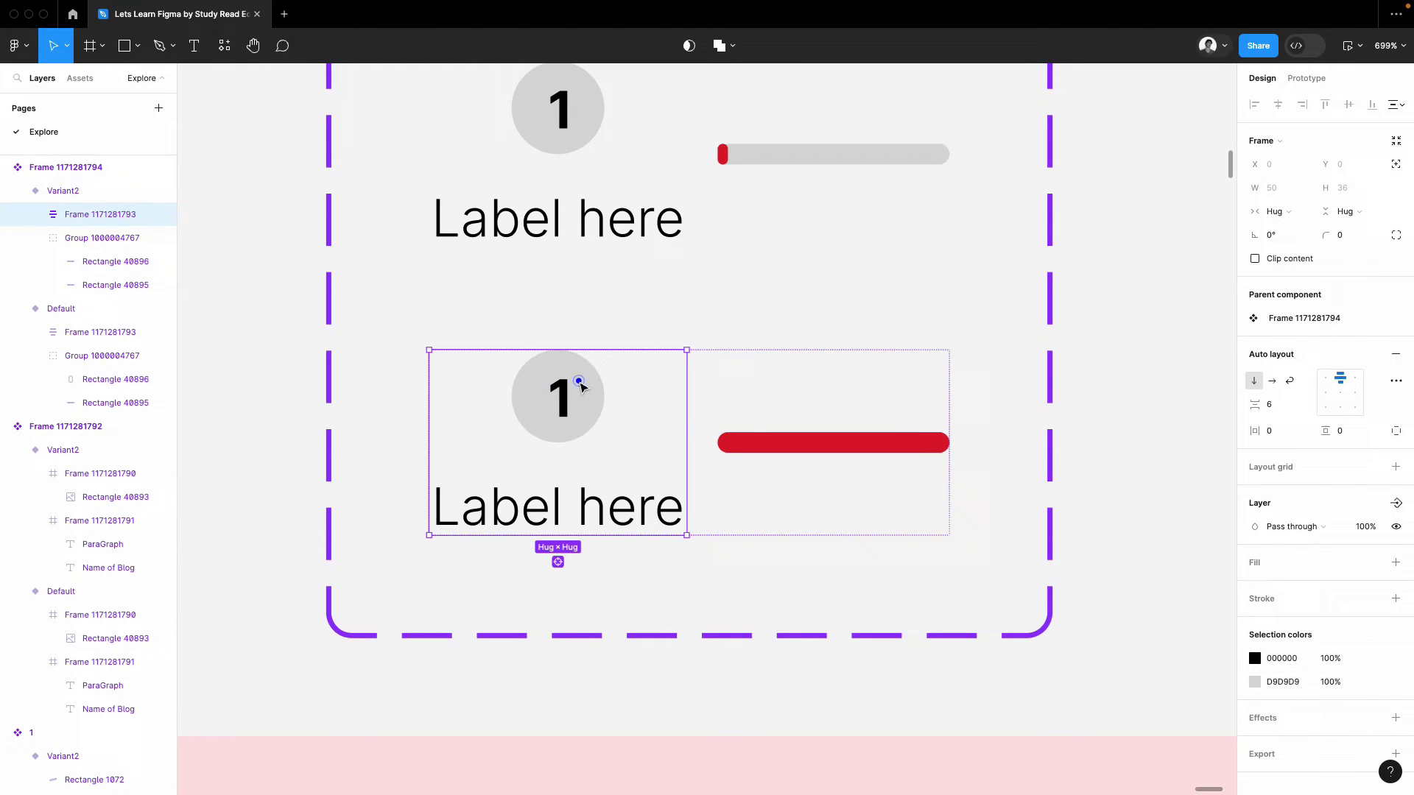
click(581, 386)
click(1255, 570)
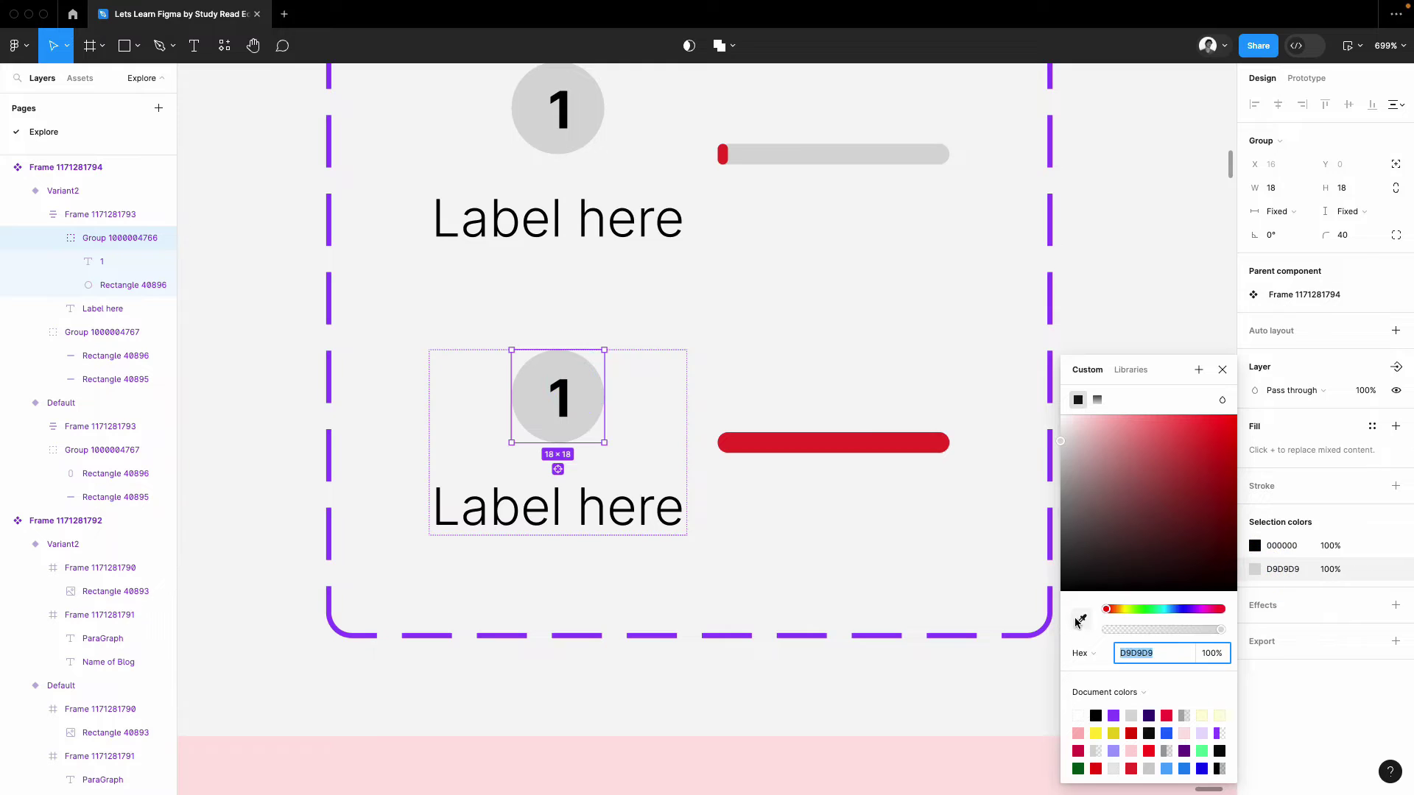
click(1079, 621)
click(847, 438)
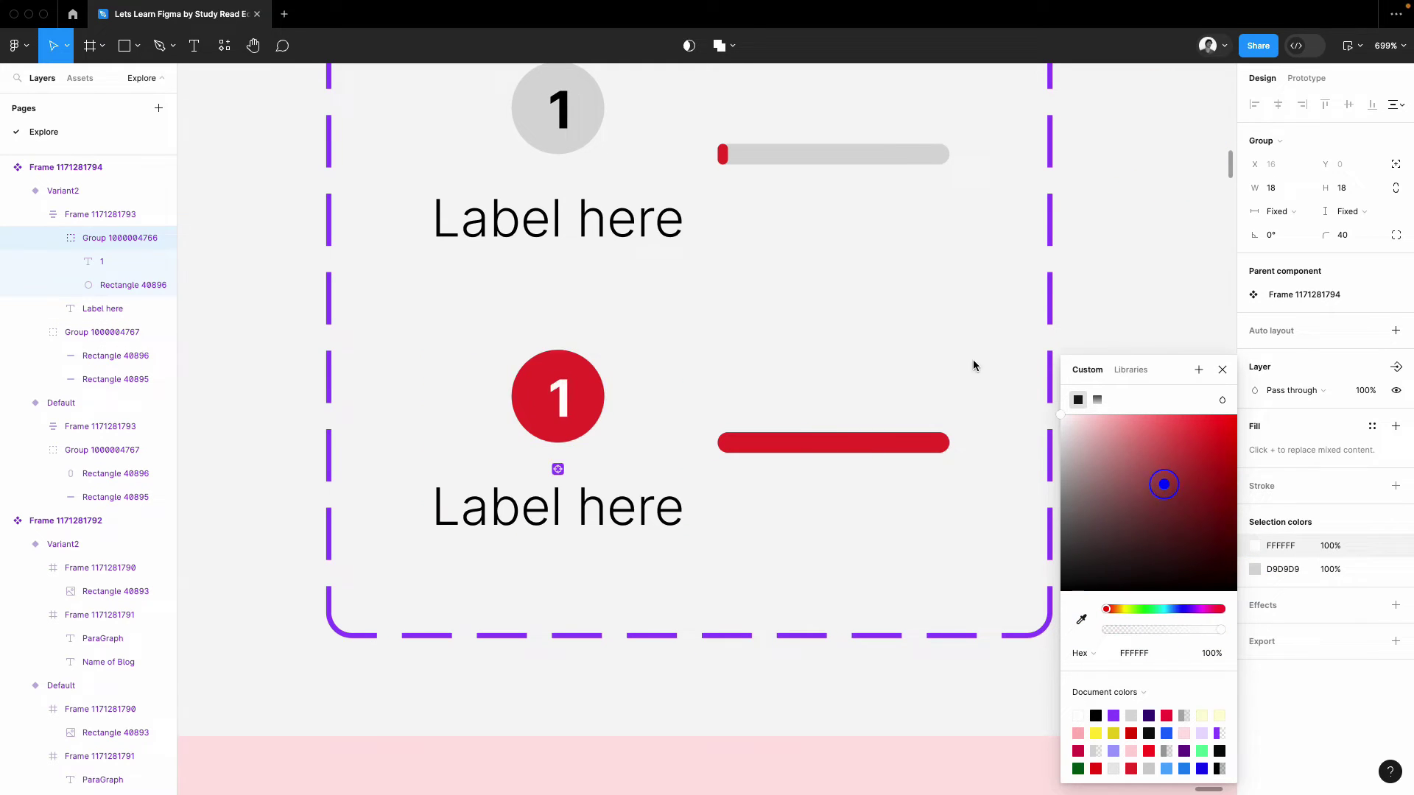
click(1139, 231)
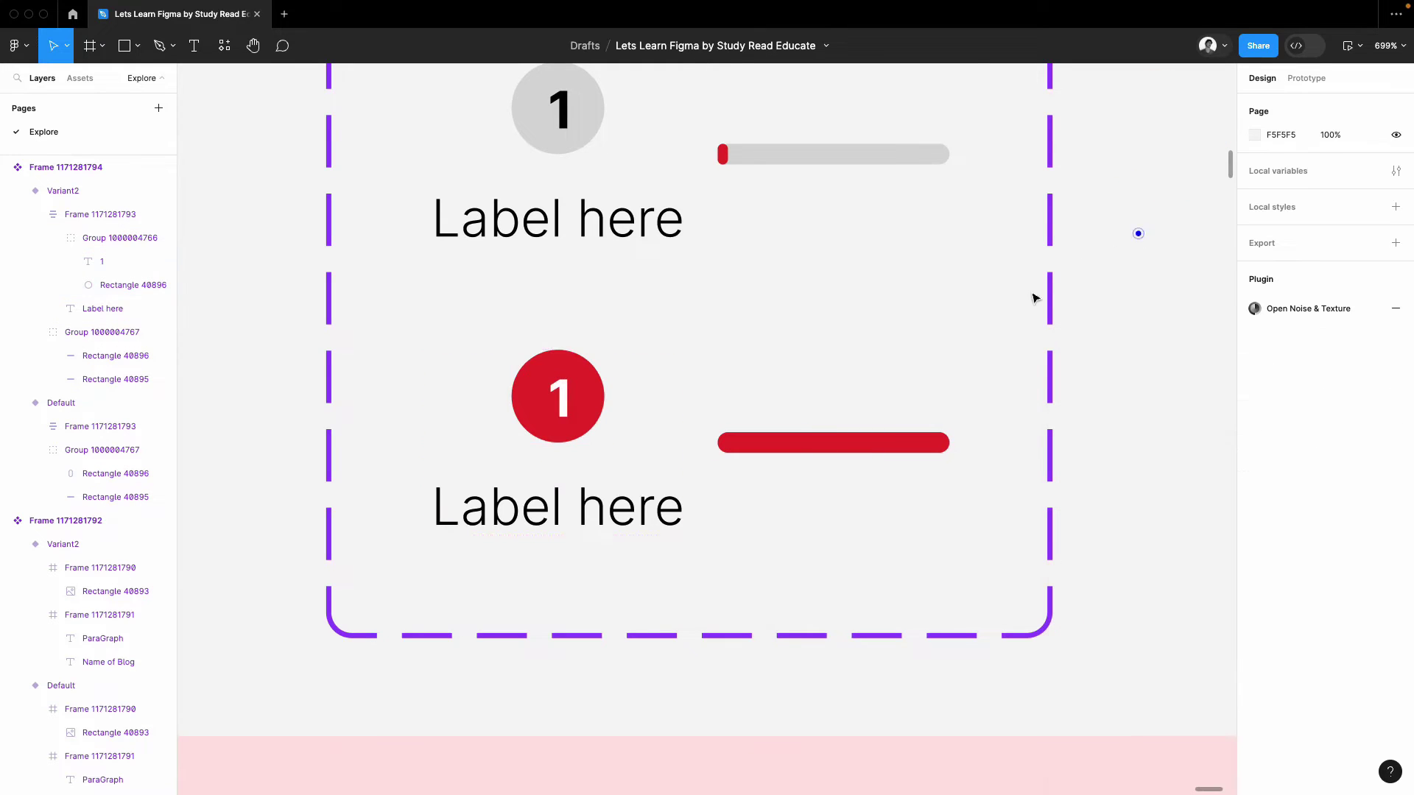
- Set the Variant2 label to Medium weight and sample the bar's red, E82D2D, as its fill
double_click(577, 508)
click(1272, 414)
click(1279, 451)
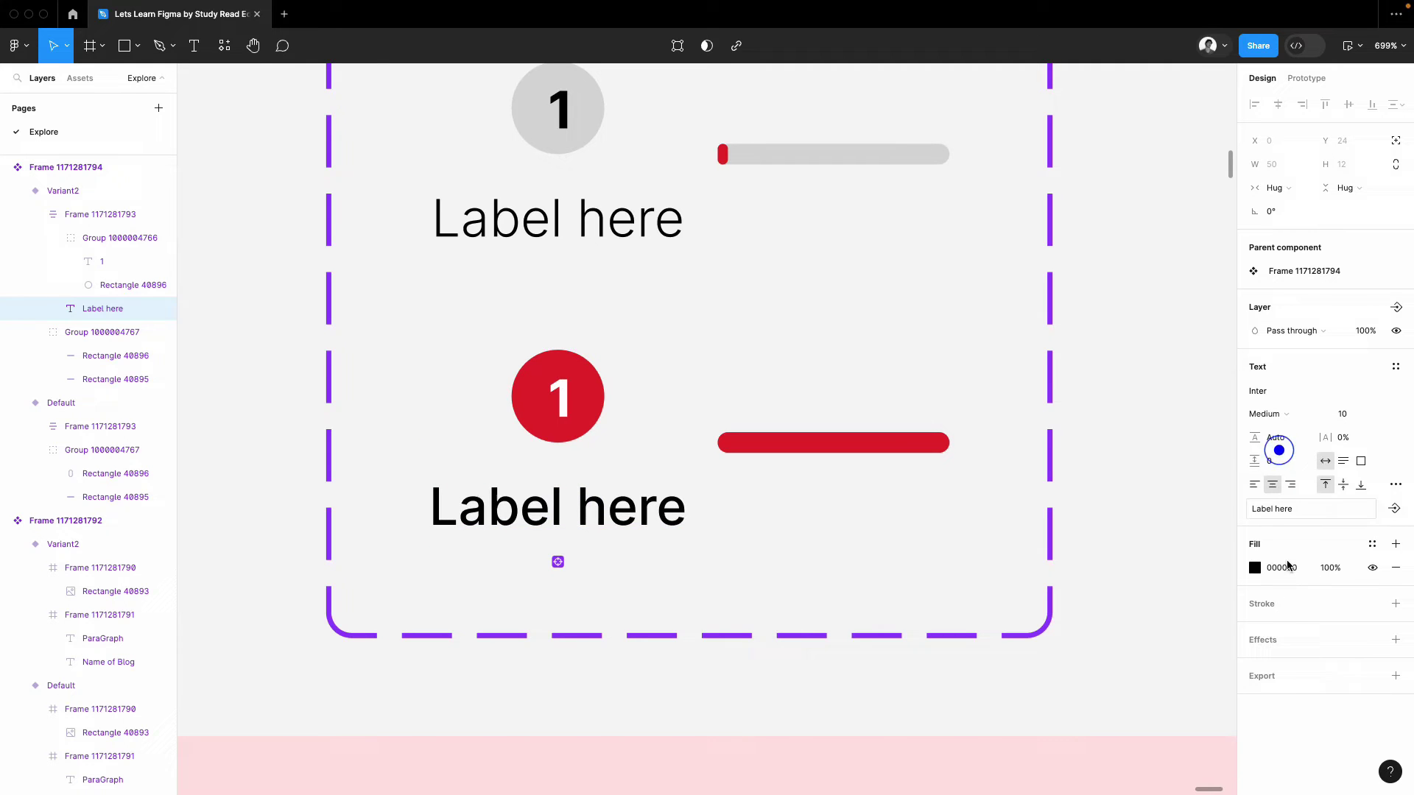
click(1255, 567)
click(1081, 617)
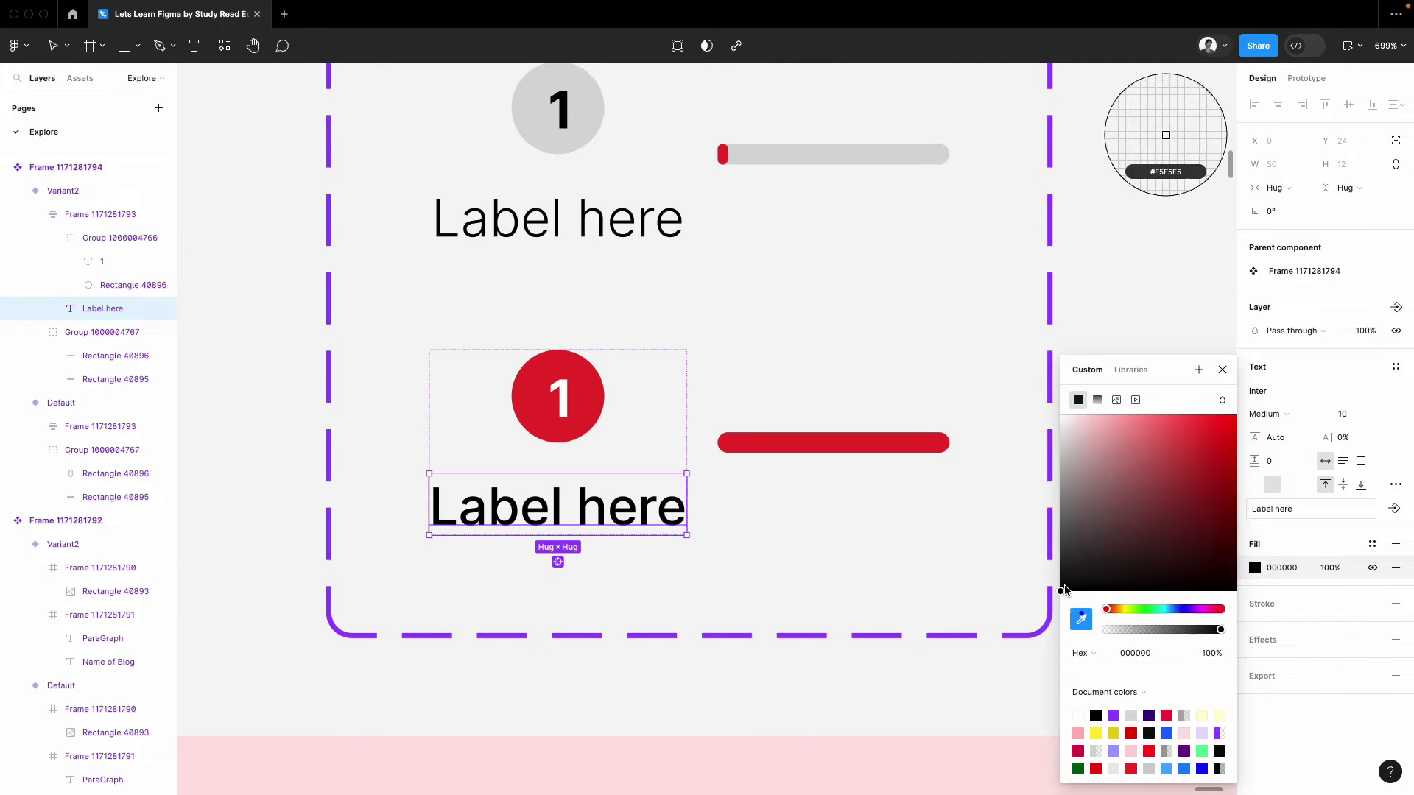
click(922, 443)
click(1117, 281)
- Add an On click prototype interaction that changes the Default variant to Variant2
scroll(905, 452, down, 5)
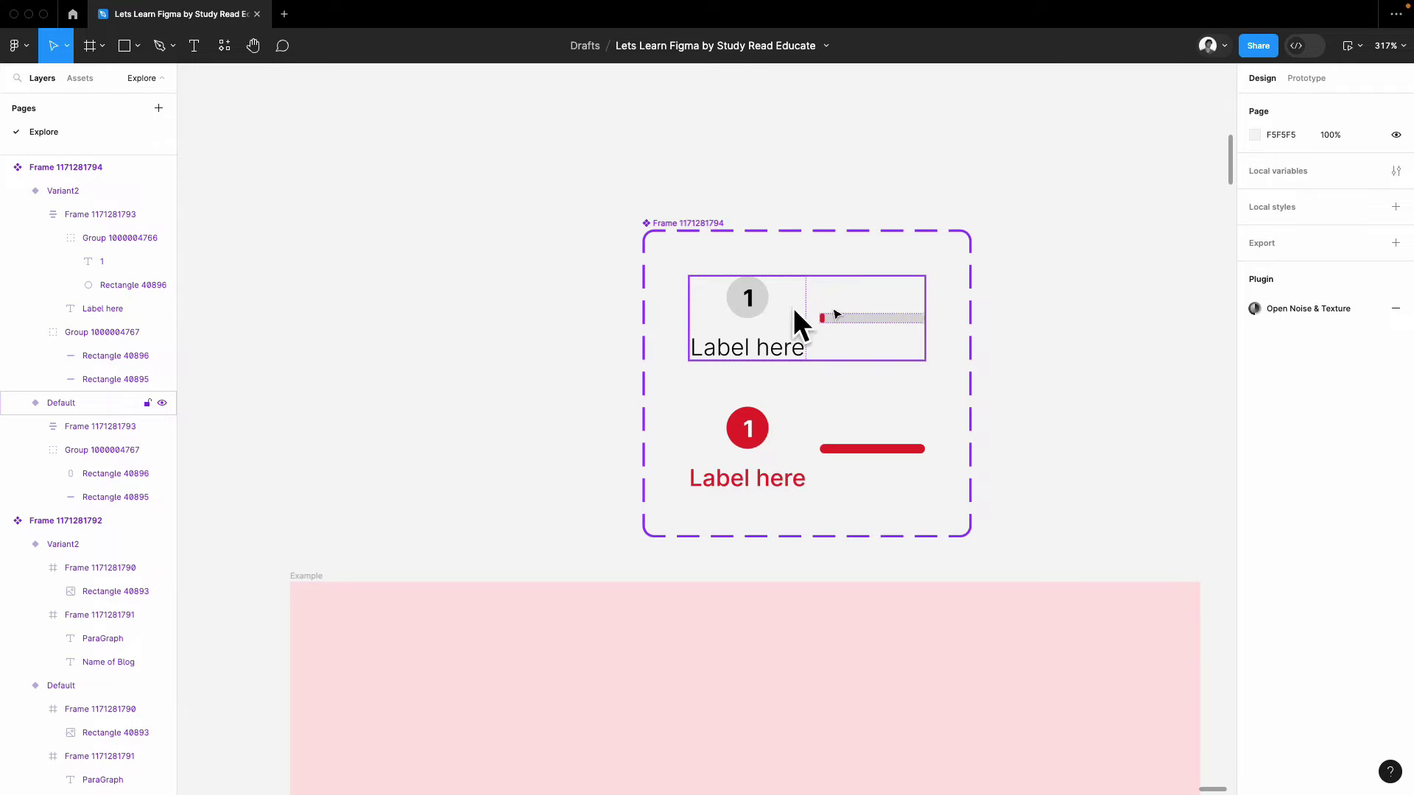
click(868, 319)
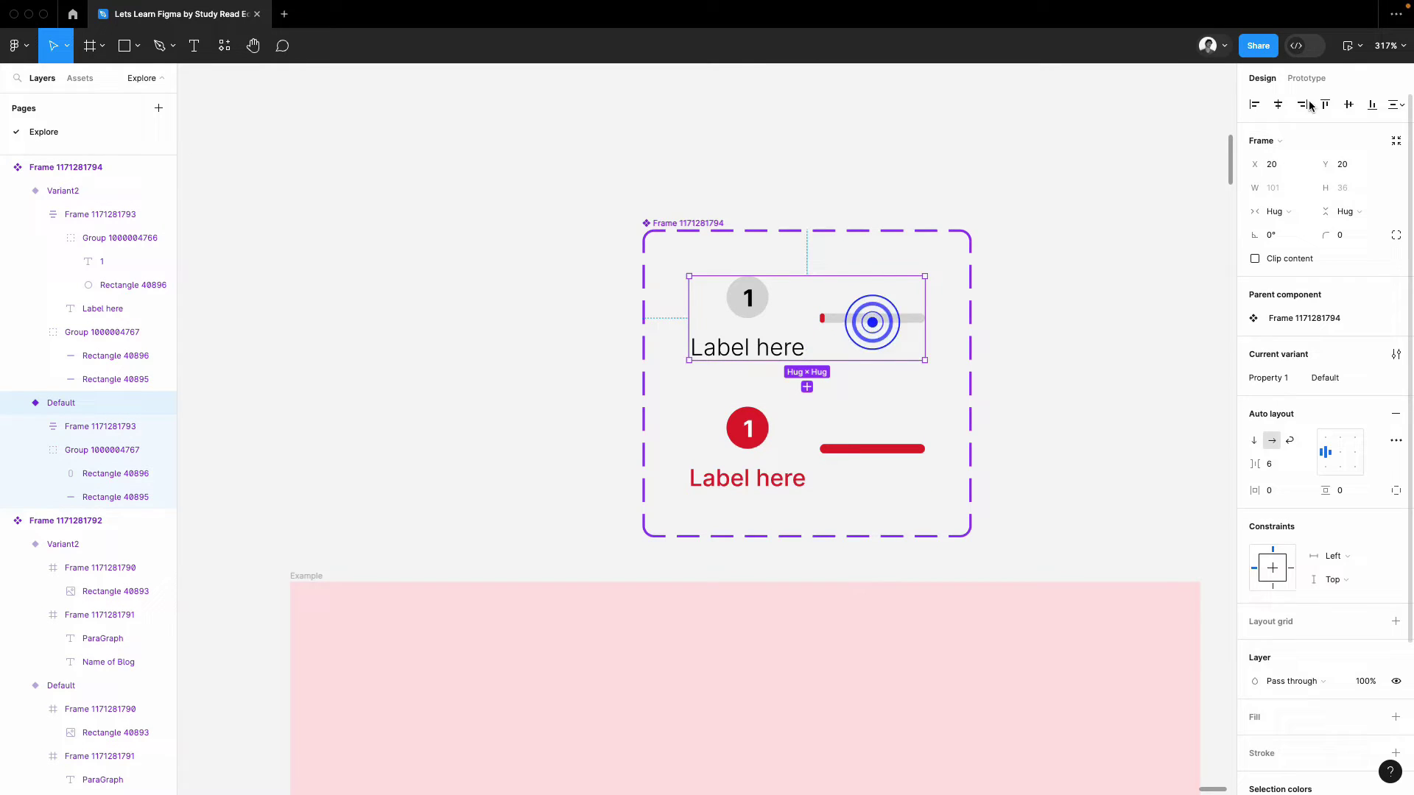
click(1295, 78)
scroll(831, 397, up, 3)
drag(838, 380, 912, 536)
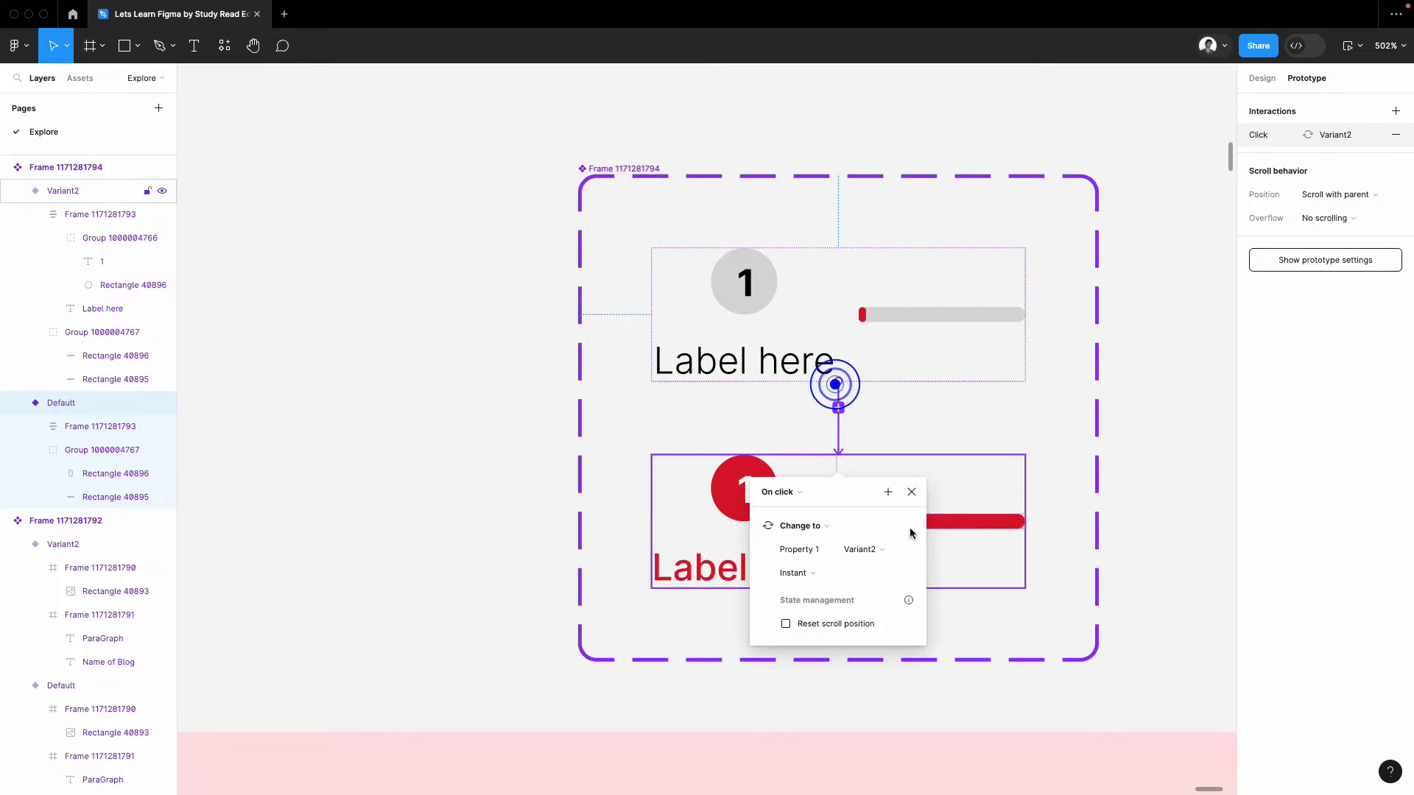
- Add an On click interaction that changes Variant2 back to Default and choose its transition animation
click(961, 534)
drag(850, 455, 787, 397)
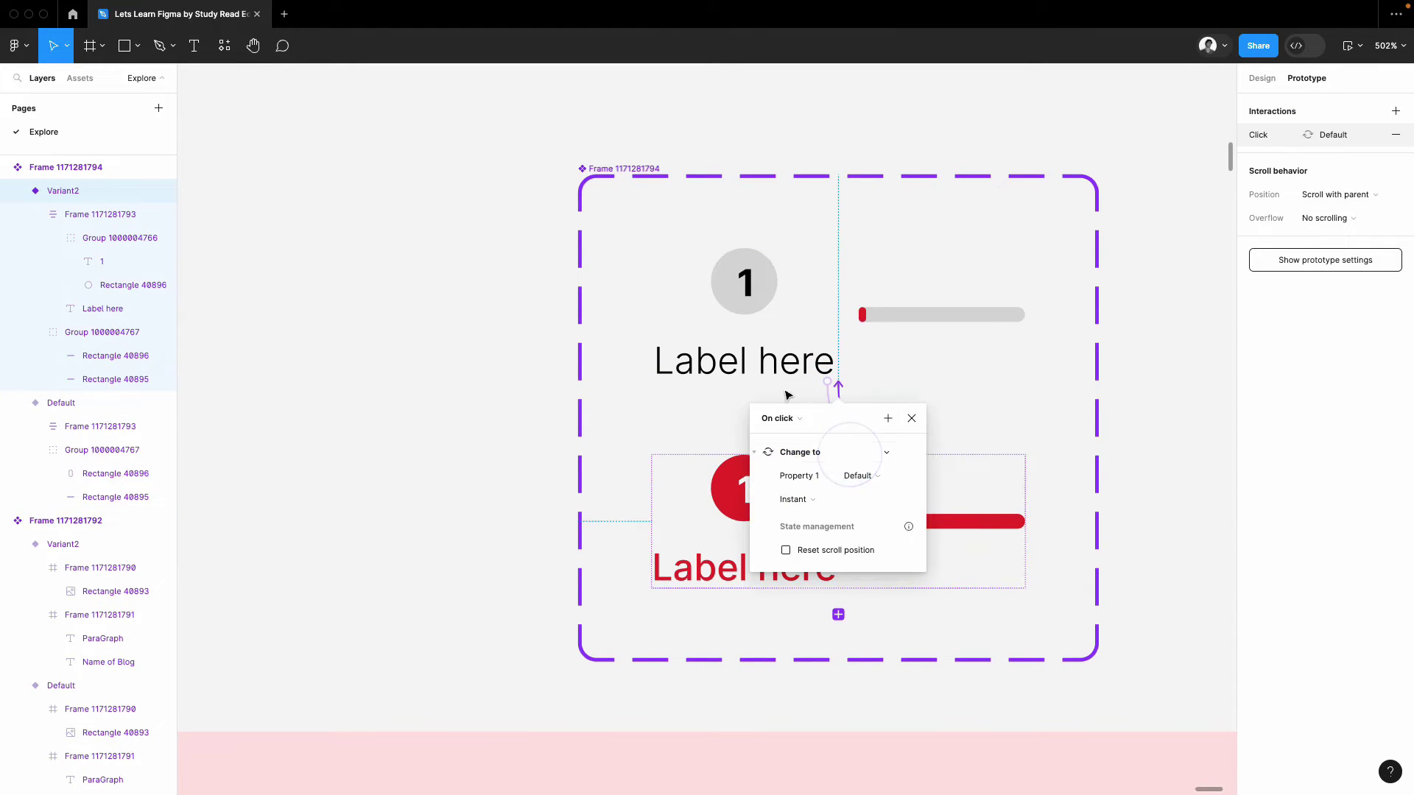
click(816, 503)
click(814, 514)
click(1111, 385)
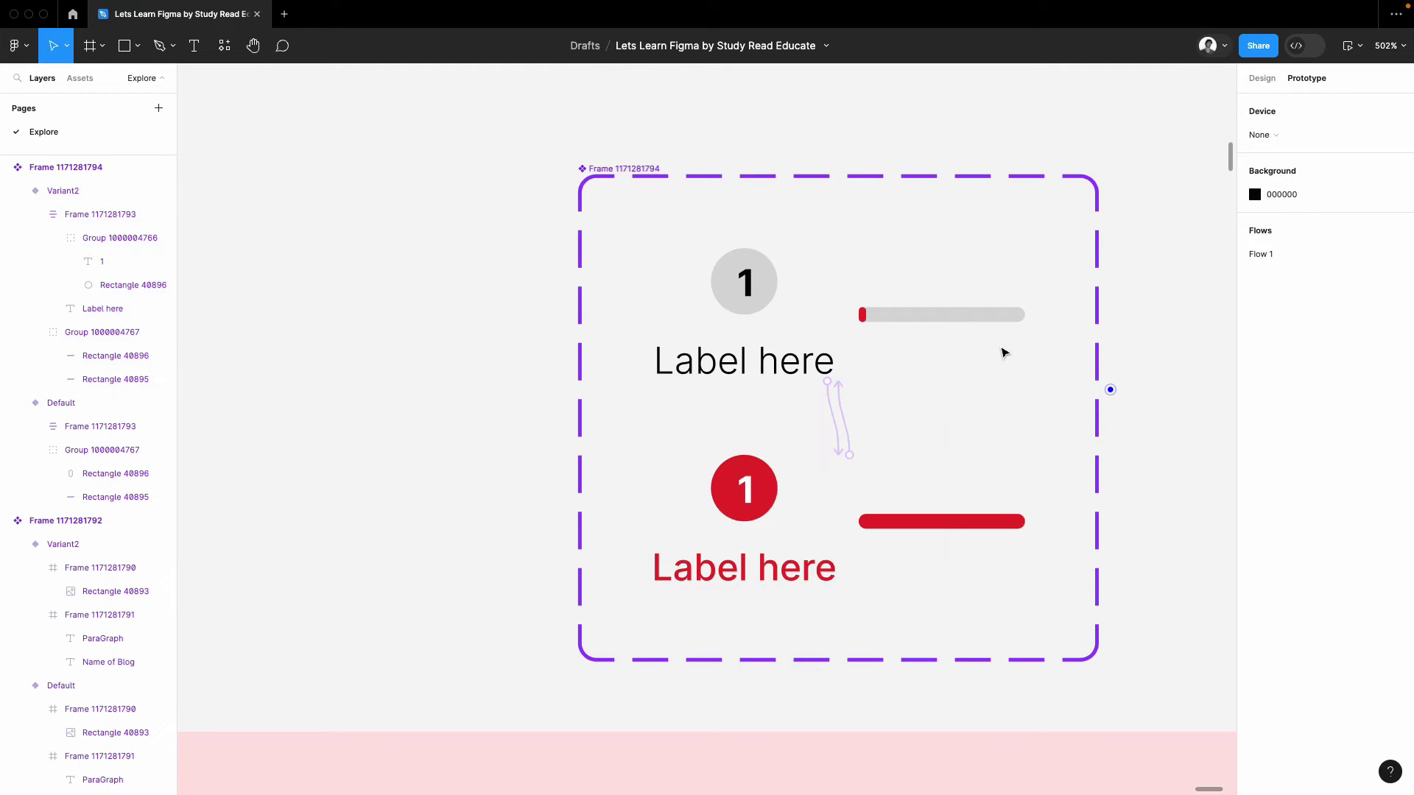
- Choose a transition animation for the On click interaction that changes the Default variant to Variant2
click(871, 299)
click(836, 416)
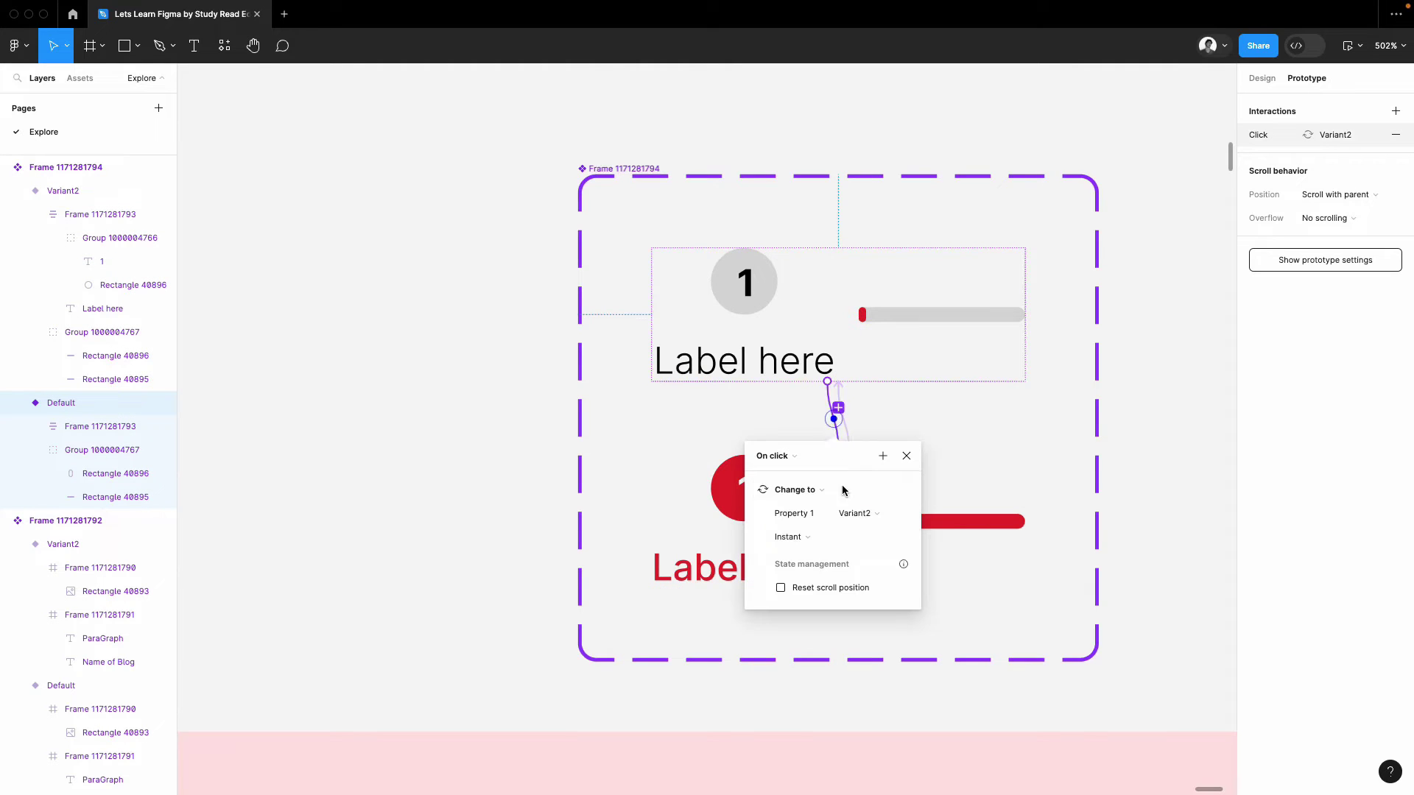
click(834, 530)
click(833, 573)
click(1054, 439)
scroll(1092, 435, down, 5)
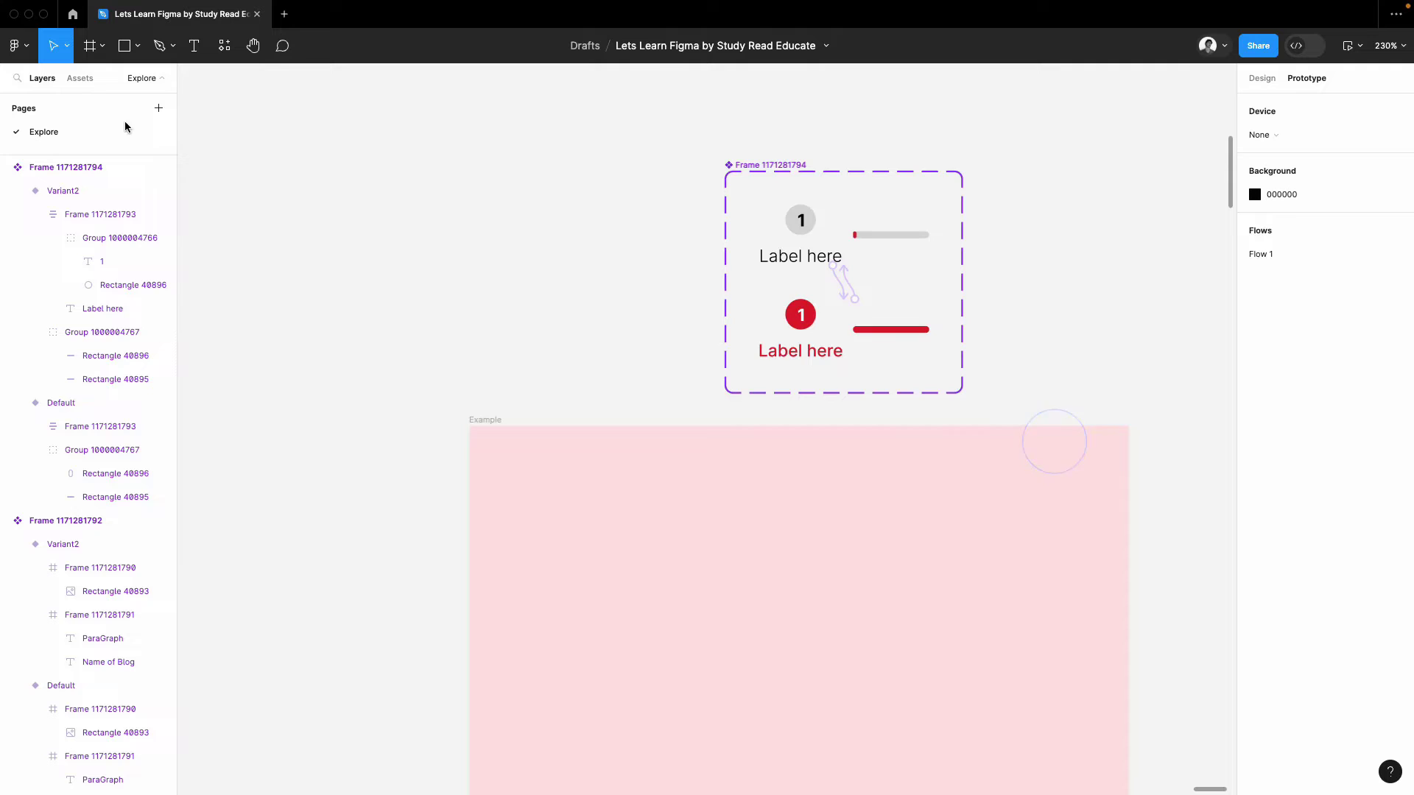
click(80, 78)
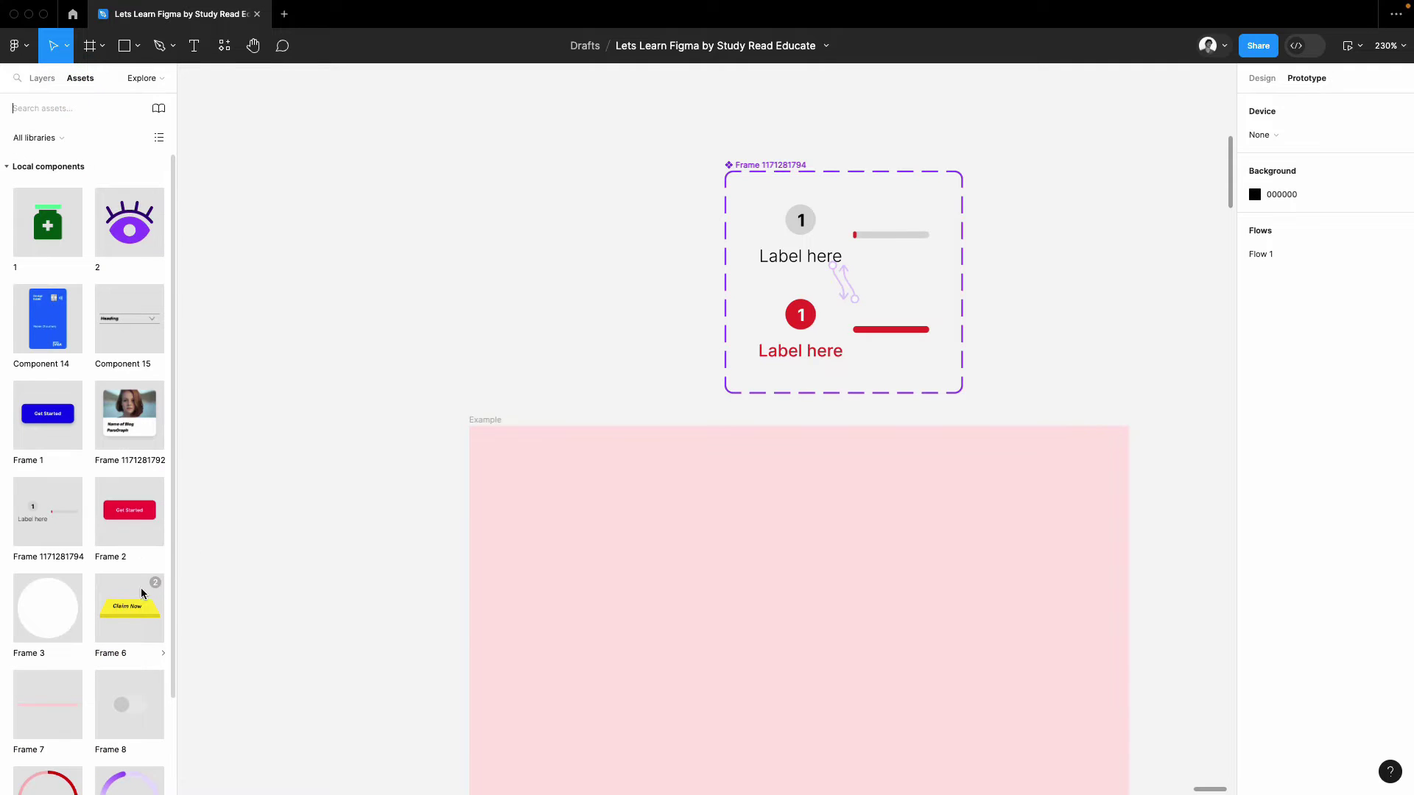
scroll(118, 626, down, 3)
scroll(81, 584, up, 3)
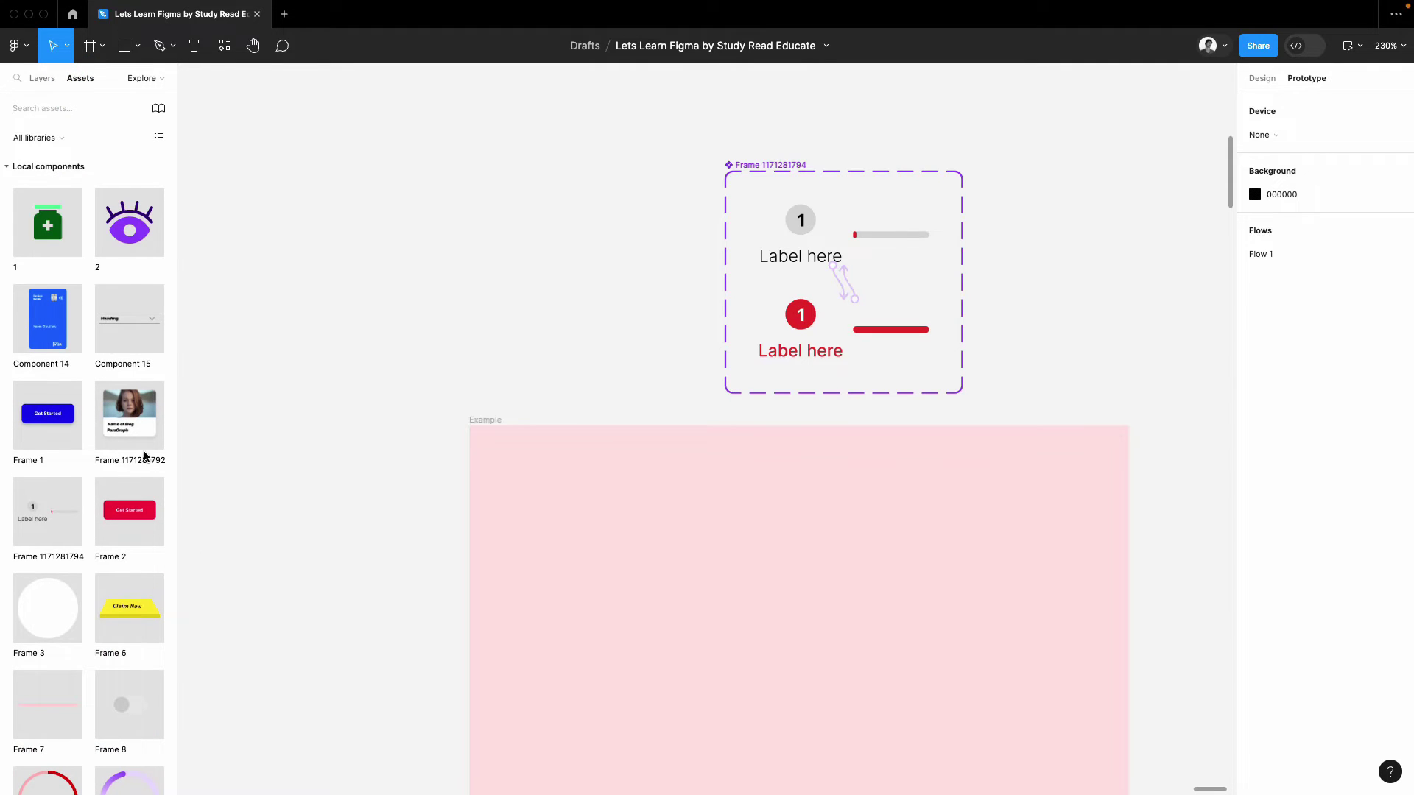
drag(29, 514, 600, 579)
mouse_move(609, 511)
mouse_down()
mouse_move(577, 498)
mouse_move(587, 509)
mouse_up()
click(553, 344)
- Preview the Example frame, test switching the step indicator between its variants, and close the preview
scroll(554, 344, down, 3)
click(531, 387)
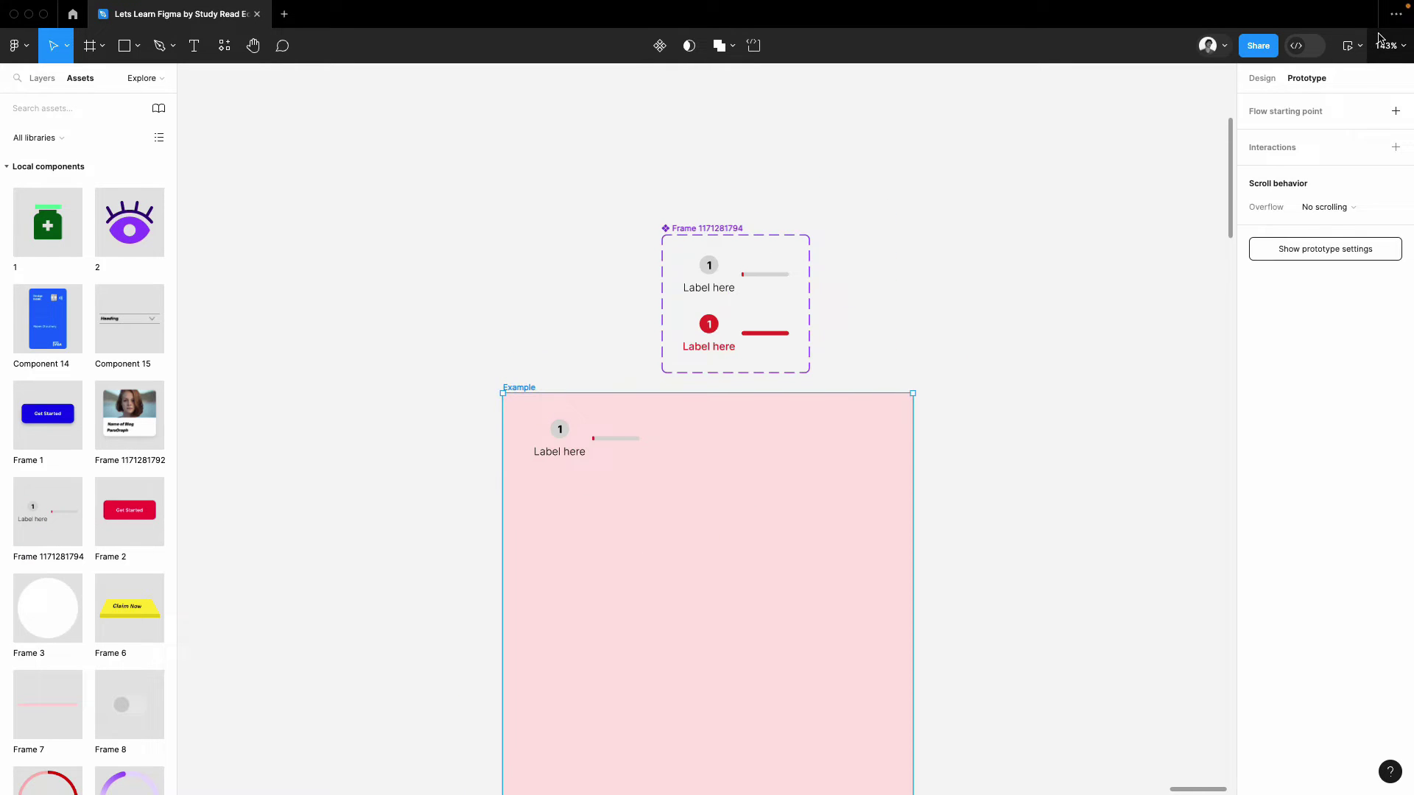
click(1359, 45)
click(1317, 101)
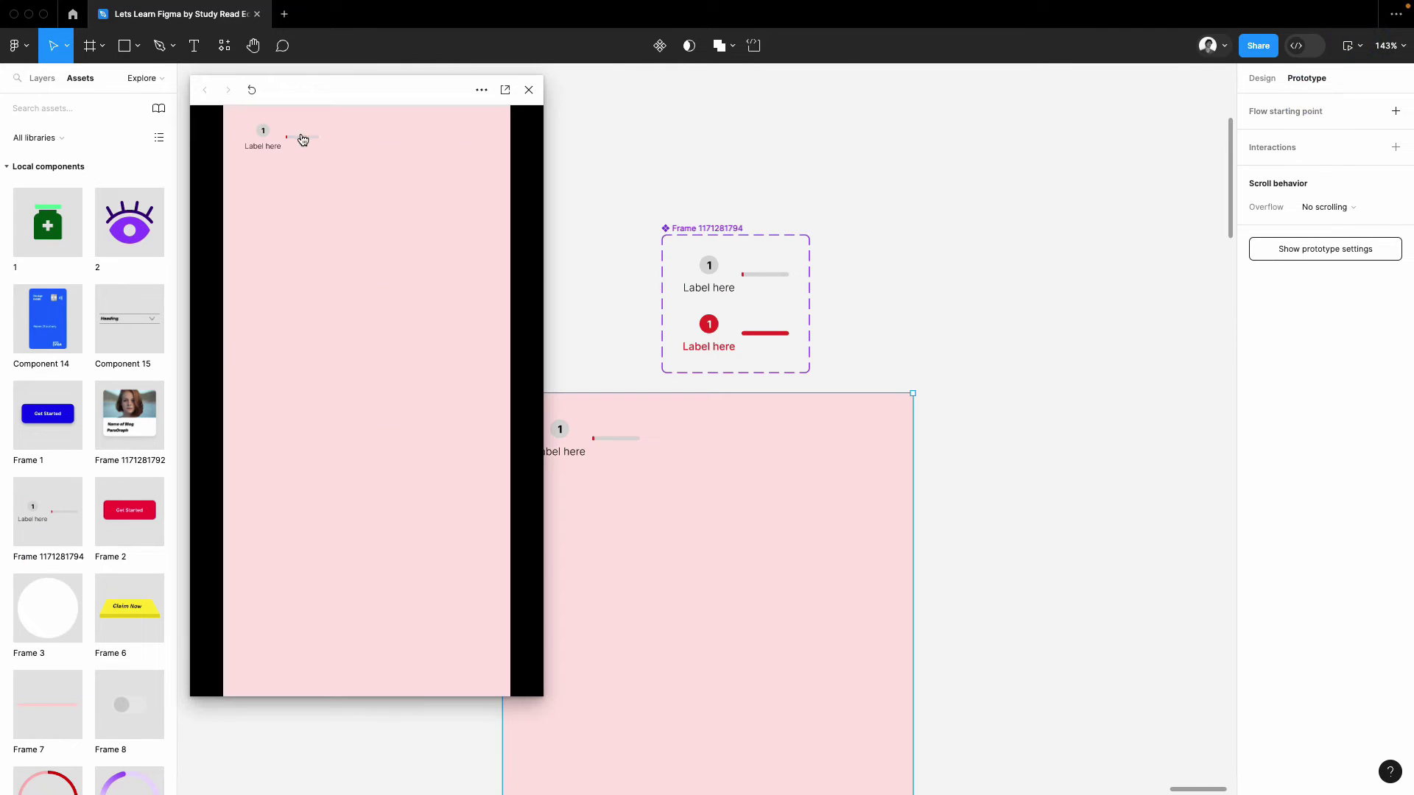
click(291, 142)
click(255, 142)
click(264, 130)
click(288, 141)
click(528, 90)
click(609, 293)
- Duplicate the step instance twice to form a horizontal row of three in the Example frame
scroll(604, 291, up, 3)
click(548, 447)
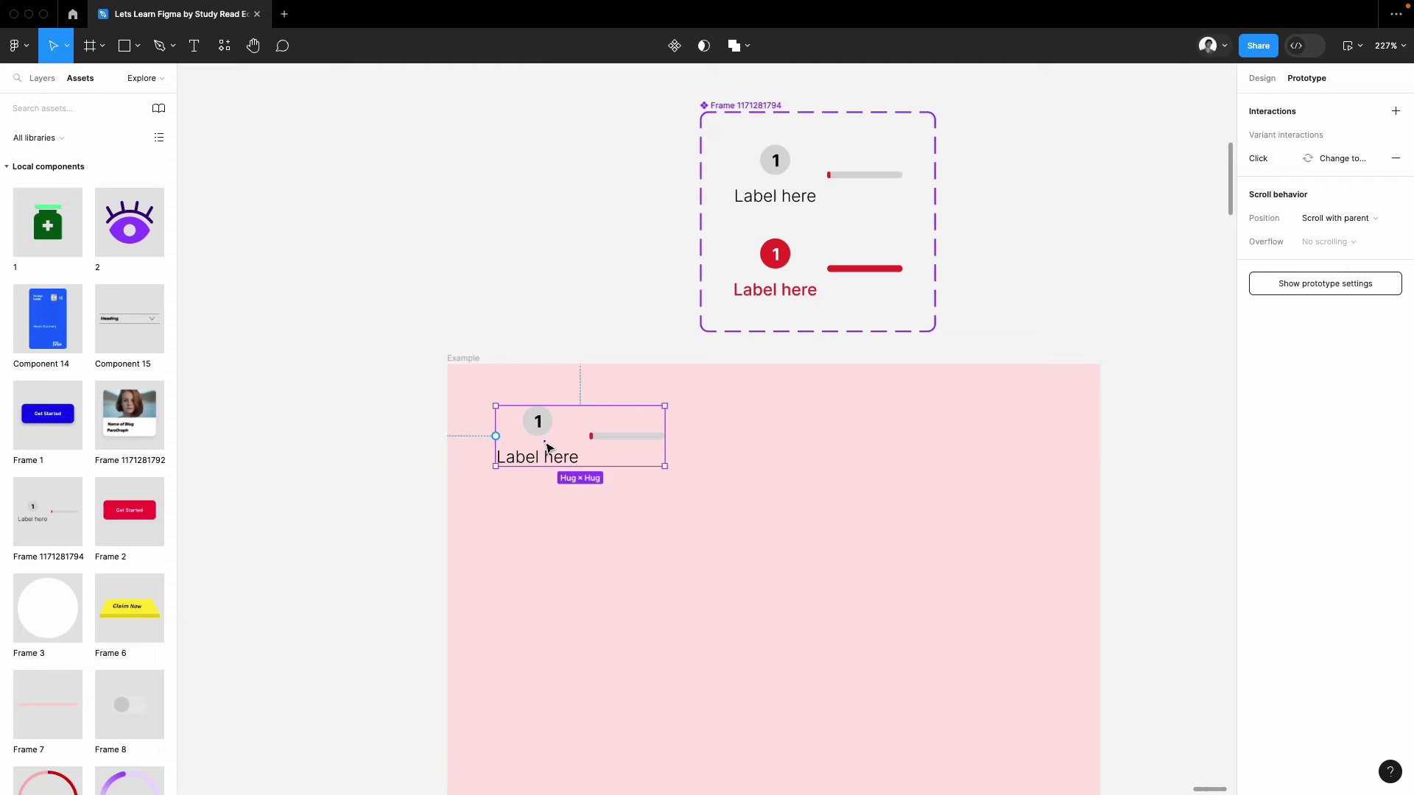
drag(545, 442, 749, 429)
click(1262, 78)
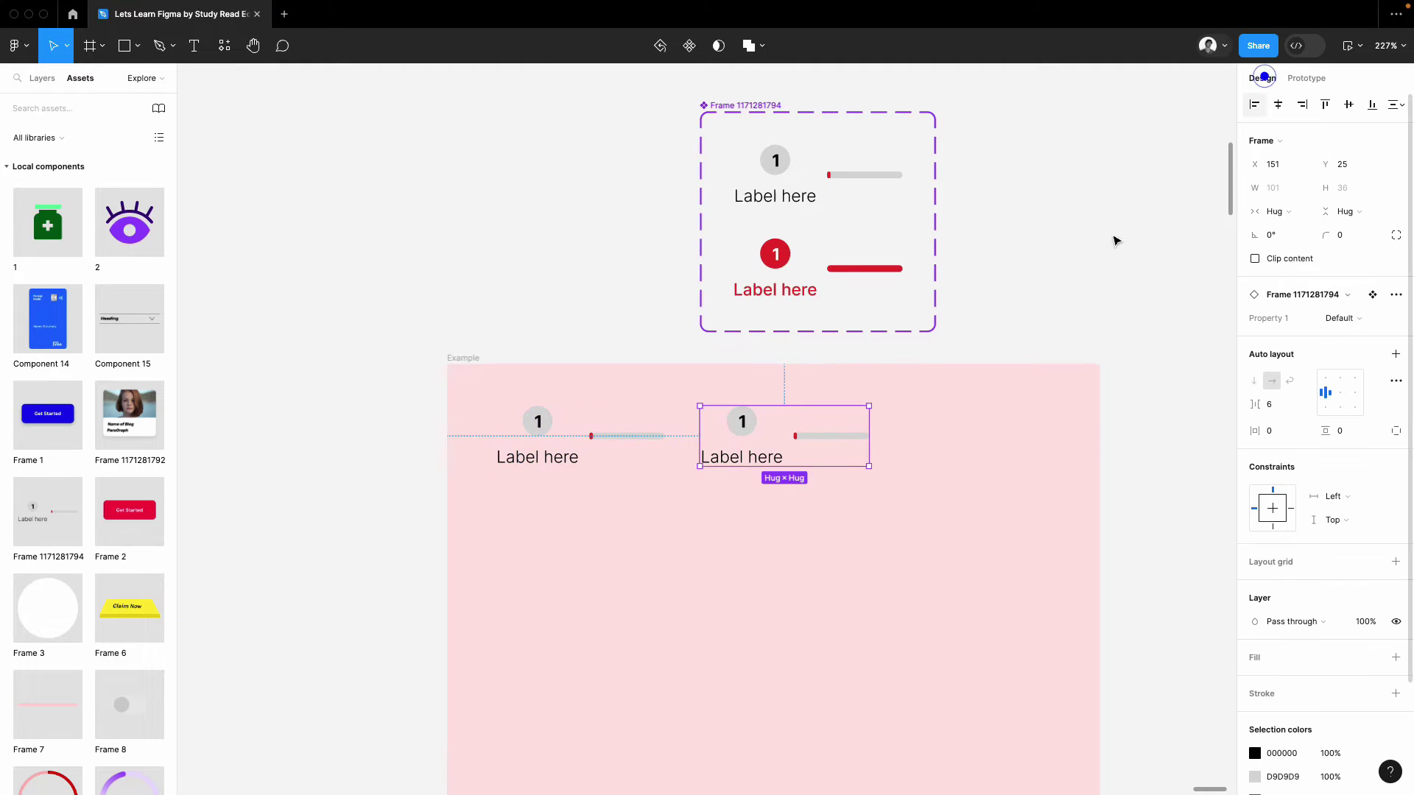
key(ctrl+d)
- Combine the three step instances into one horizontal auto layout frame
shift+click(745, 426)
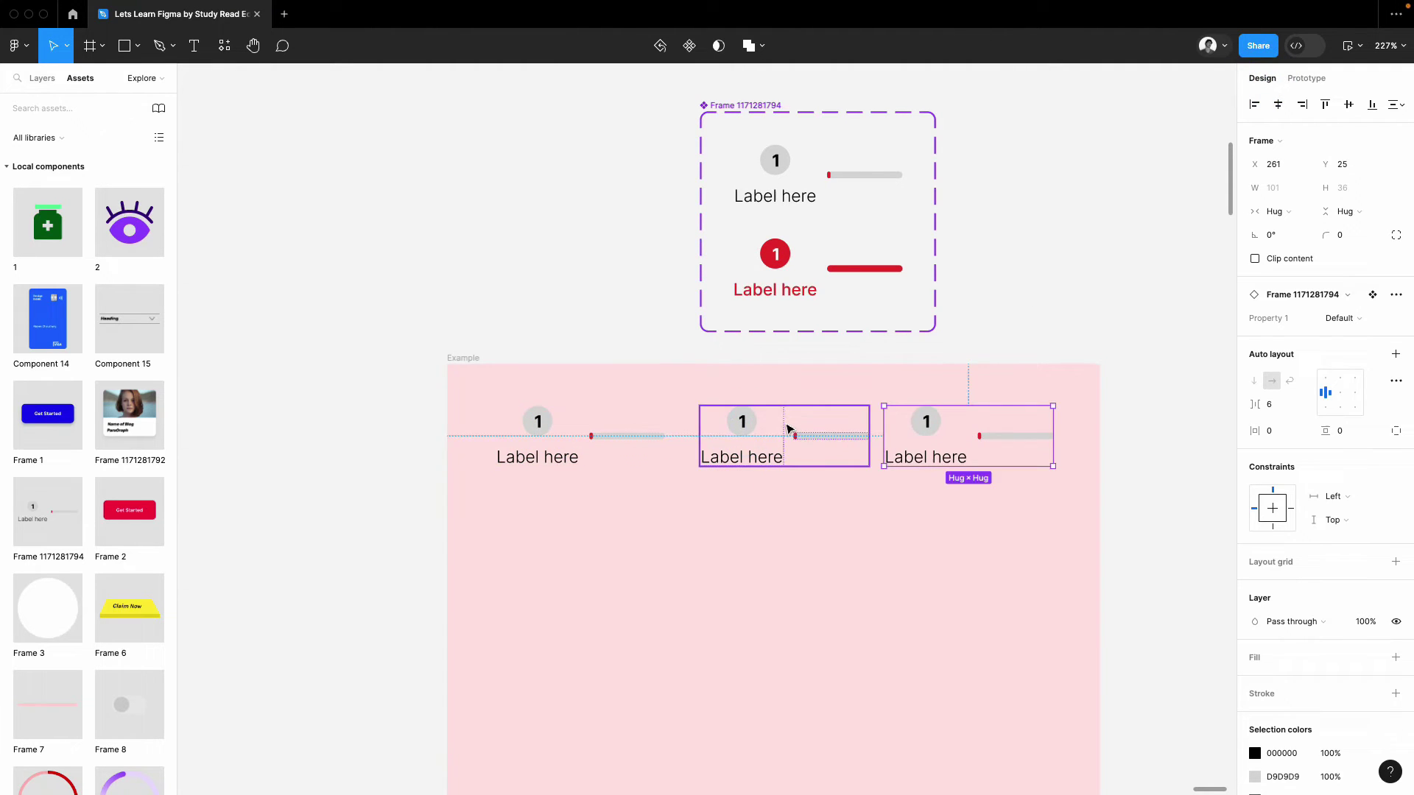
shift+click(586, 430)
key(shift+a)
click(1051, 294)
- Hide the progress bar group of the third step instance
scroll(1001, 442, up, 5)
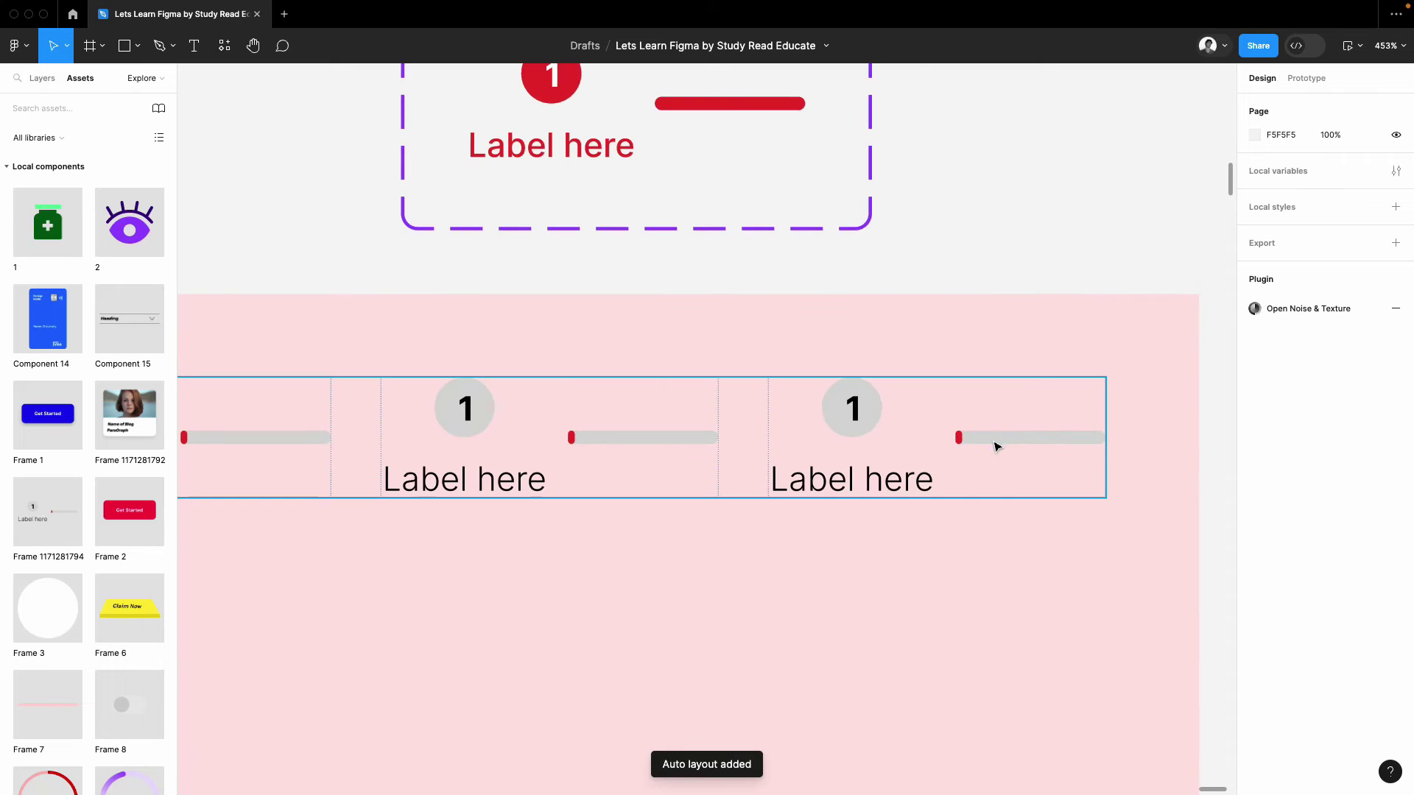
scroll(913, 439, down, 3)
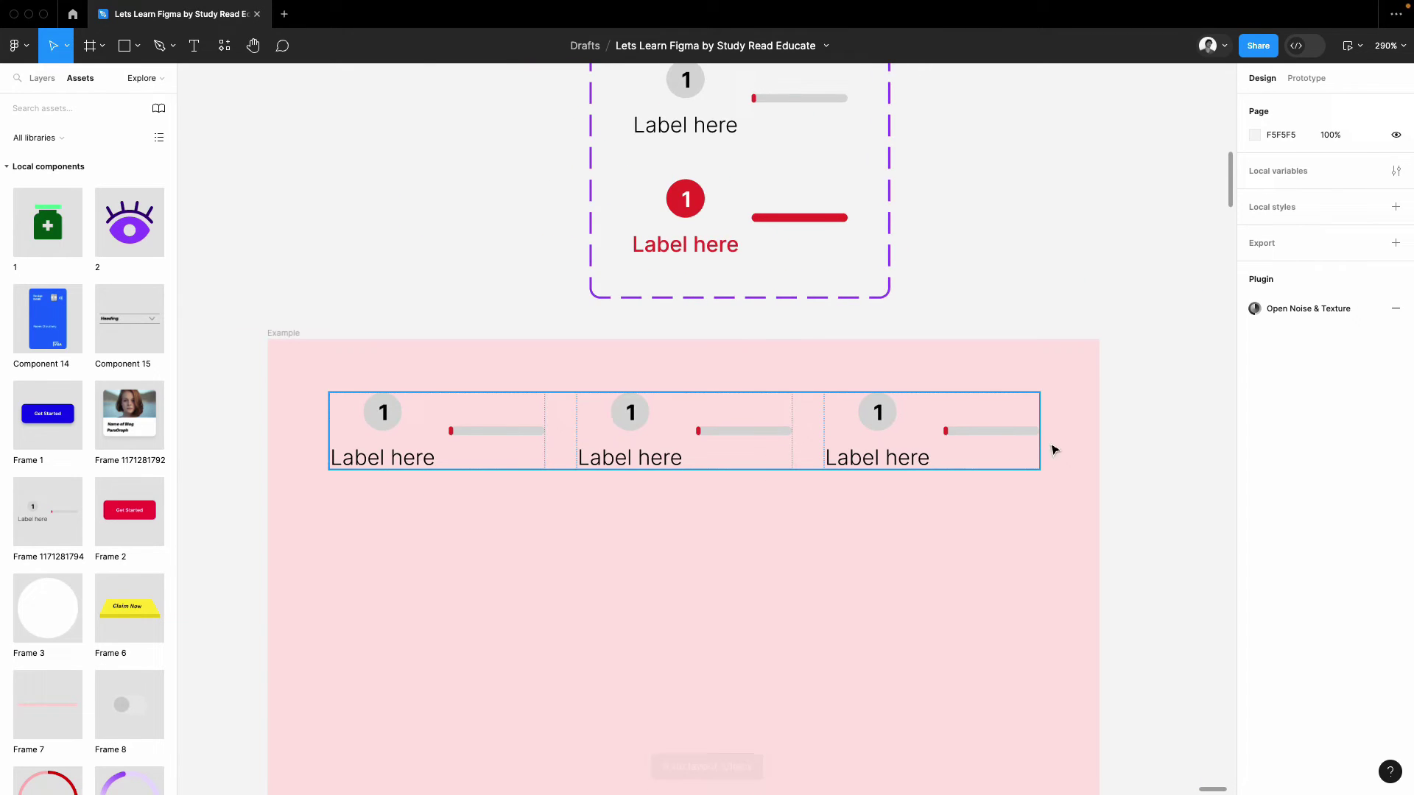
scroll(957, 431, up, 3)
click(957, 431)
double_click(956, 430)
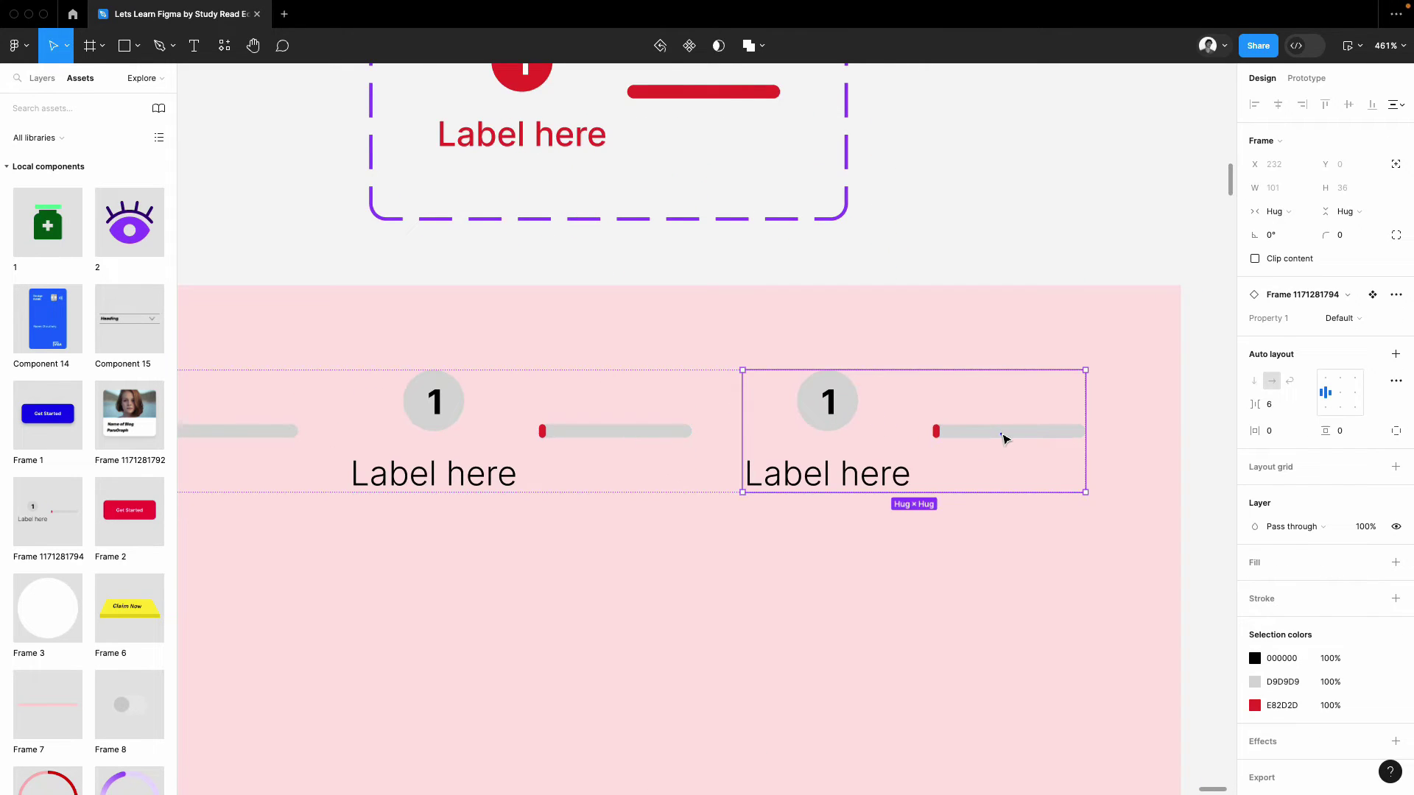
double_click(999, 431)
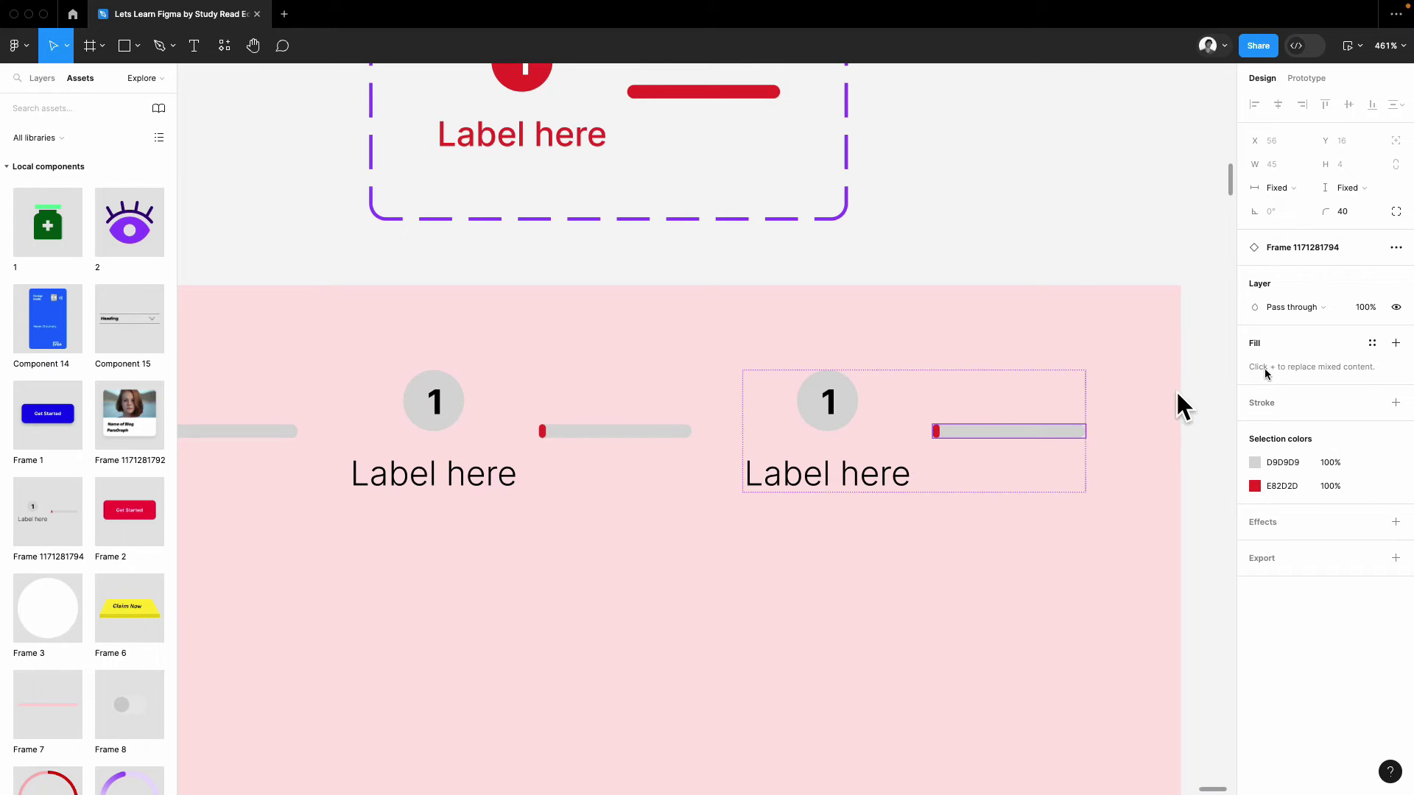
click(1396, 309)
click(1129, 196)
- Centre the row of steps horizontally in the Example frame
click(843, 410)
scroll(994, 405, down, 3)
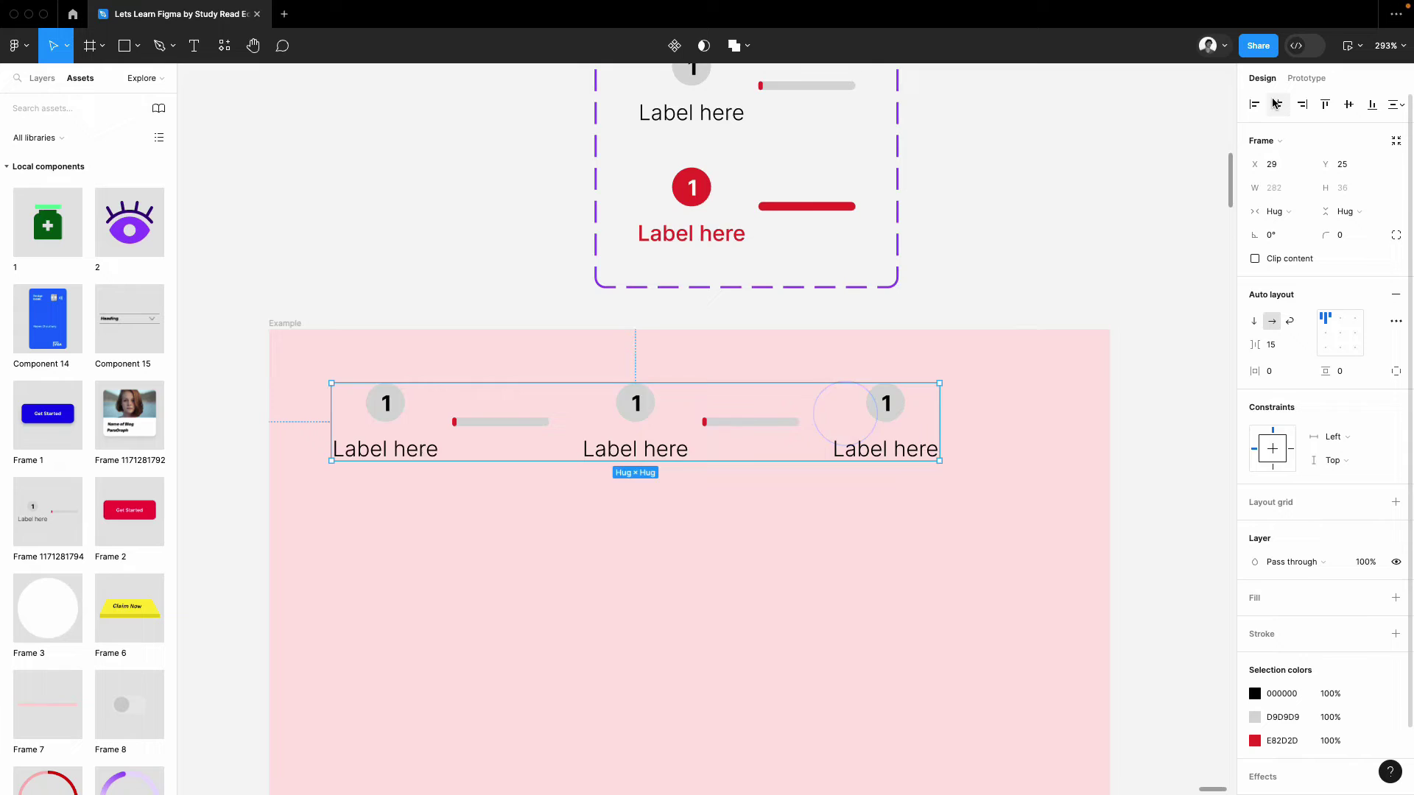
click(1276, 103)
click(1082, 193)
- Change the circle number to 2 in the second step and 3 in the third step
scroll(1082, 193, down, 3)
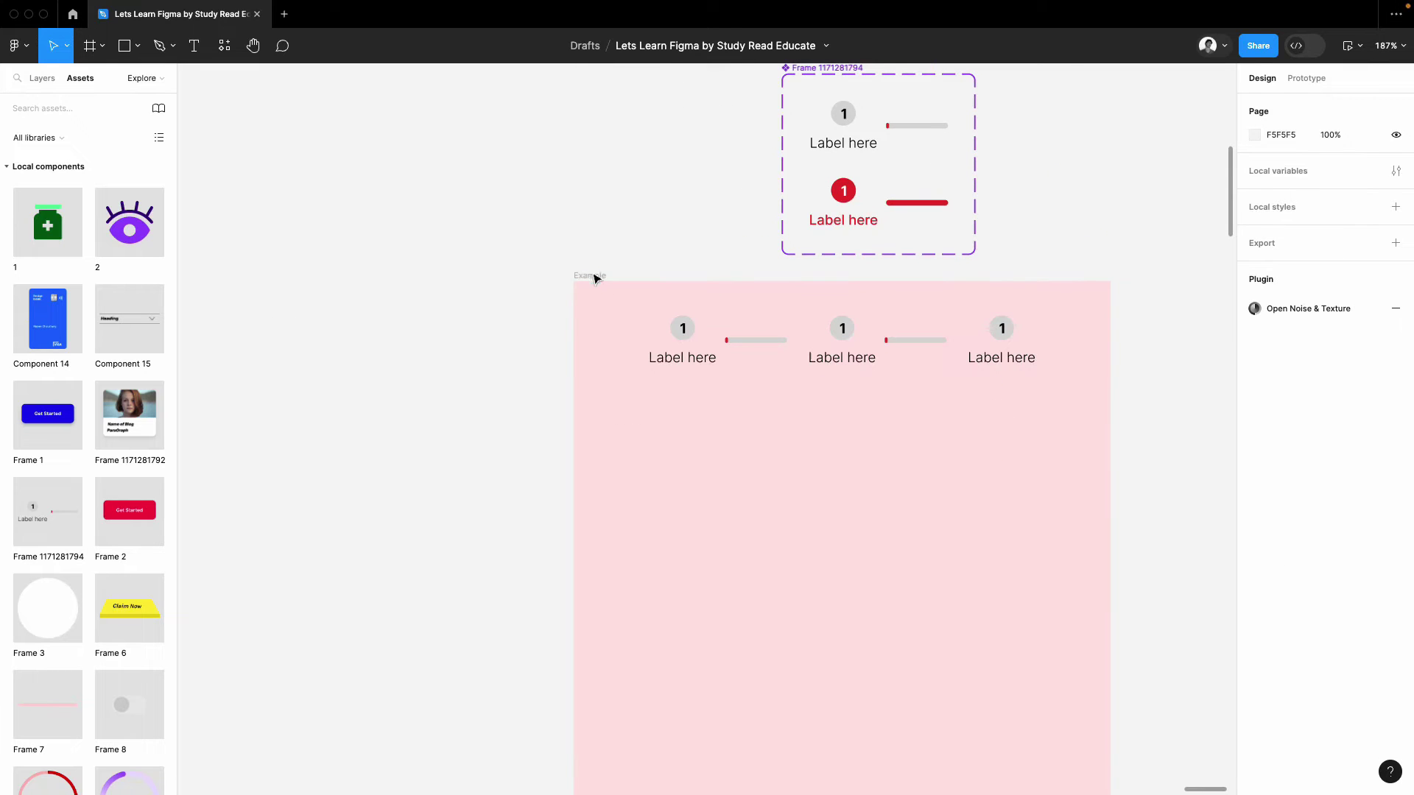
scroll(699, 324, up, 4)
double_click(927, 333)
double_click(927, 333)
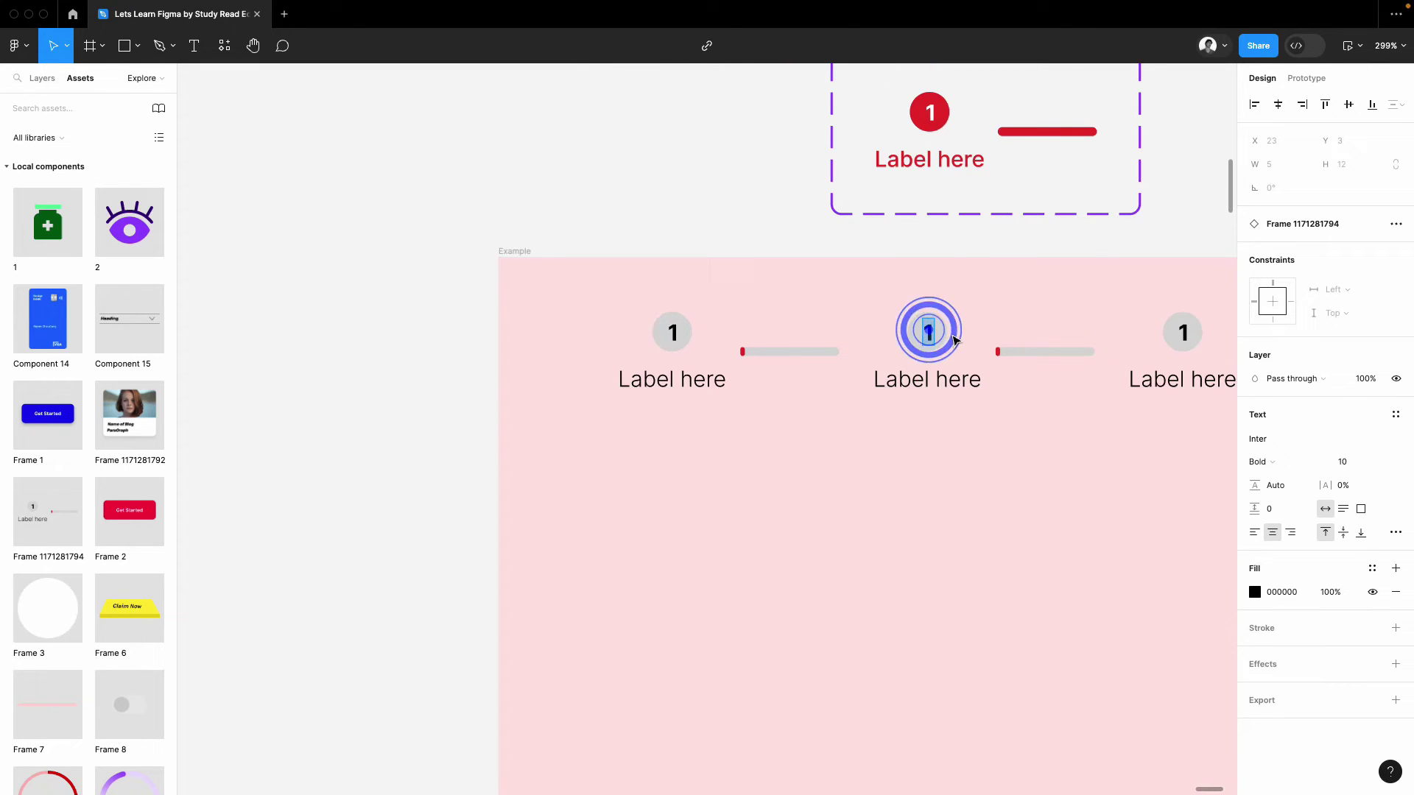
text(2)
scroll(1134, 294, right, 1)
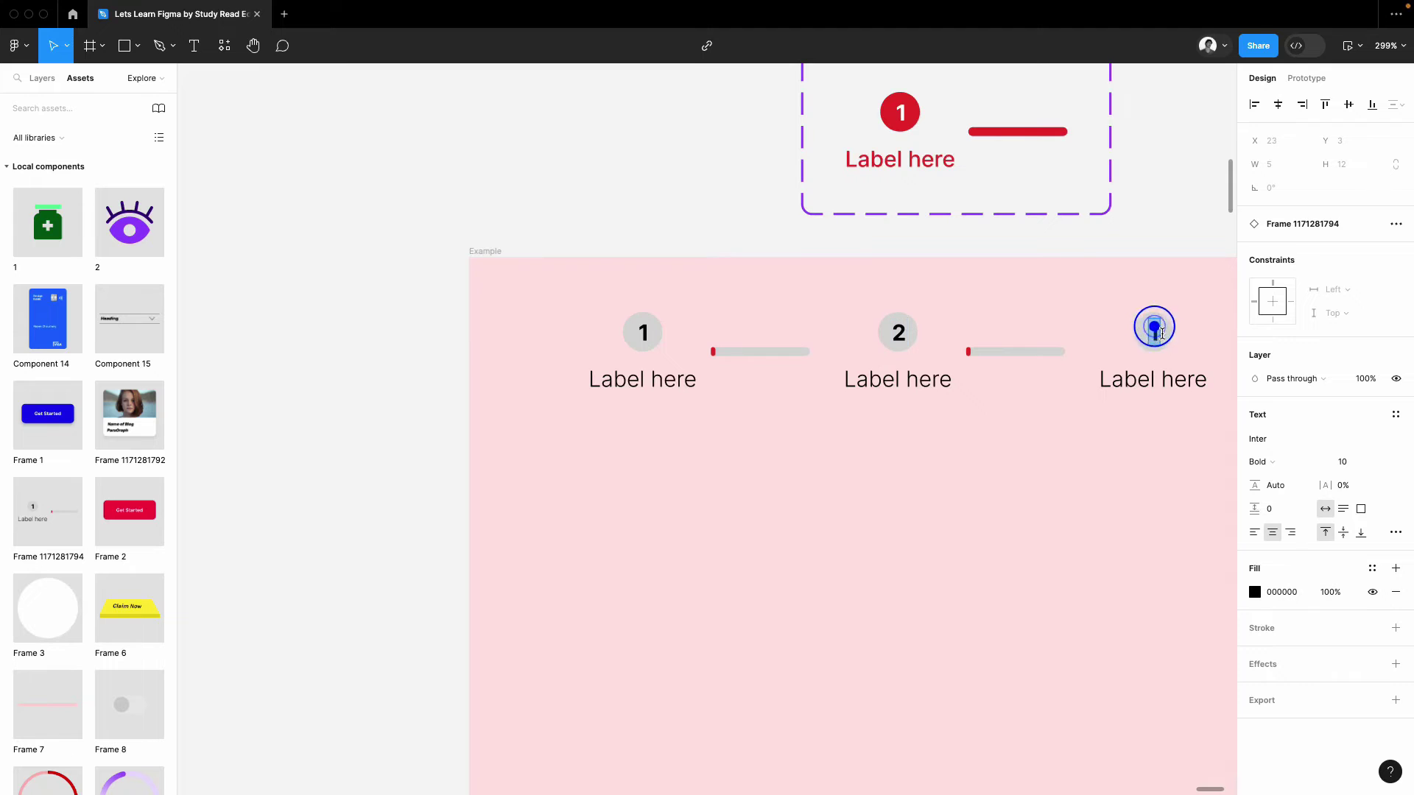
text(3)
click(1174, 164)
- Change the labels of the first and second steps to Step 1 and Step 2
double_click(675, 376)
double_click(674, 377)
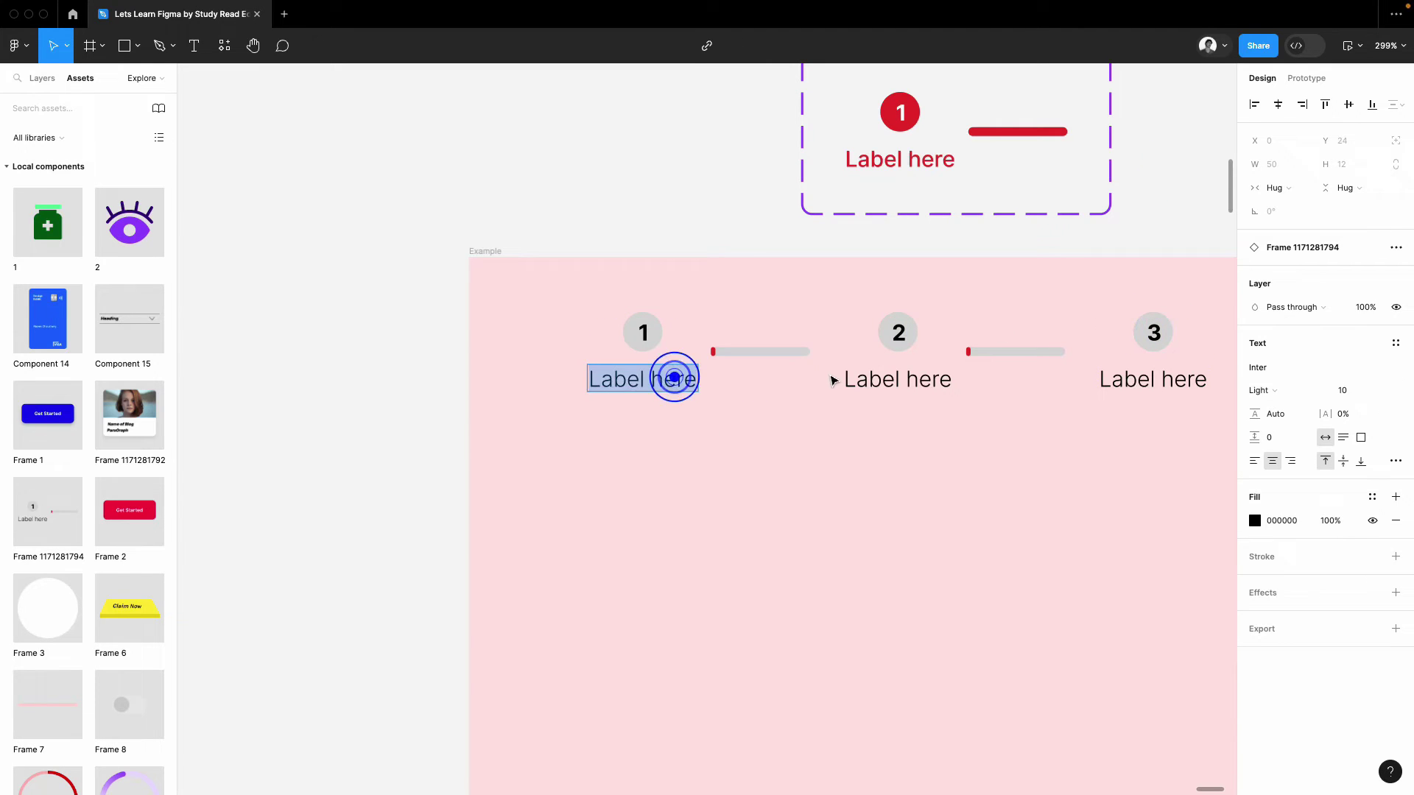
text(Step 1)
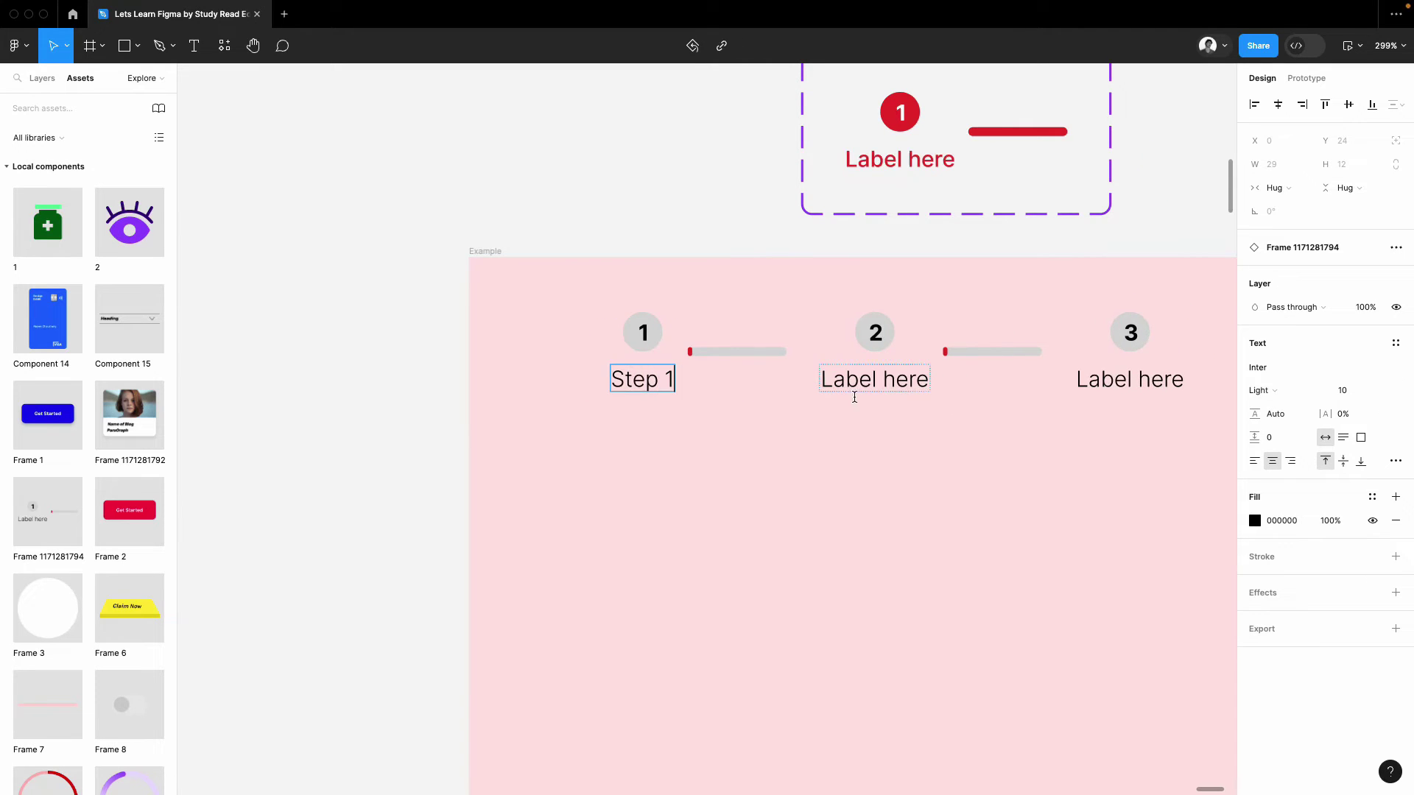
double_click(876, 378)
text(S)
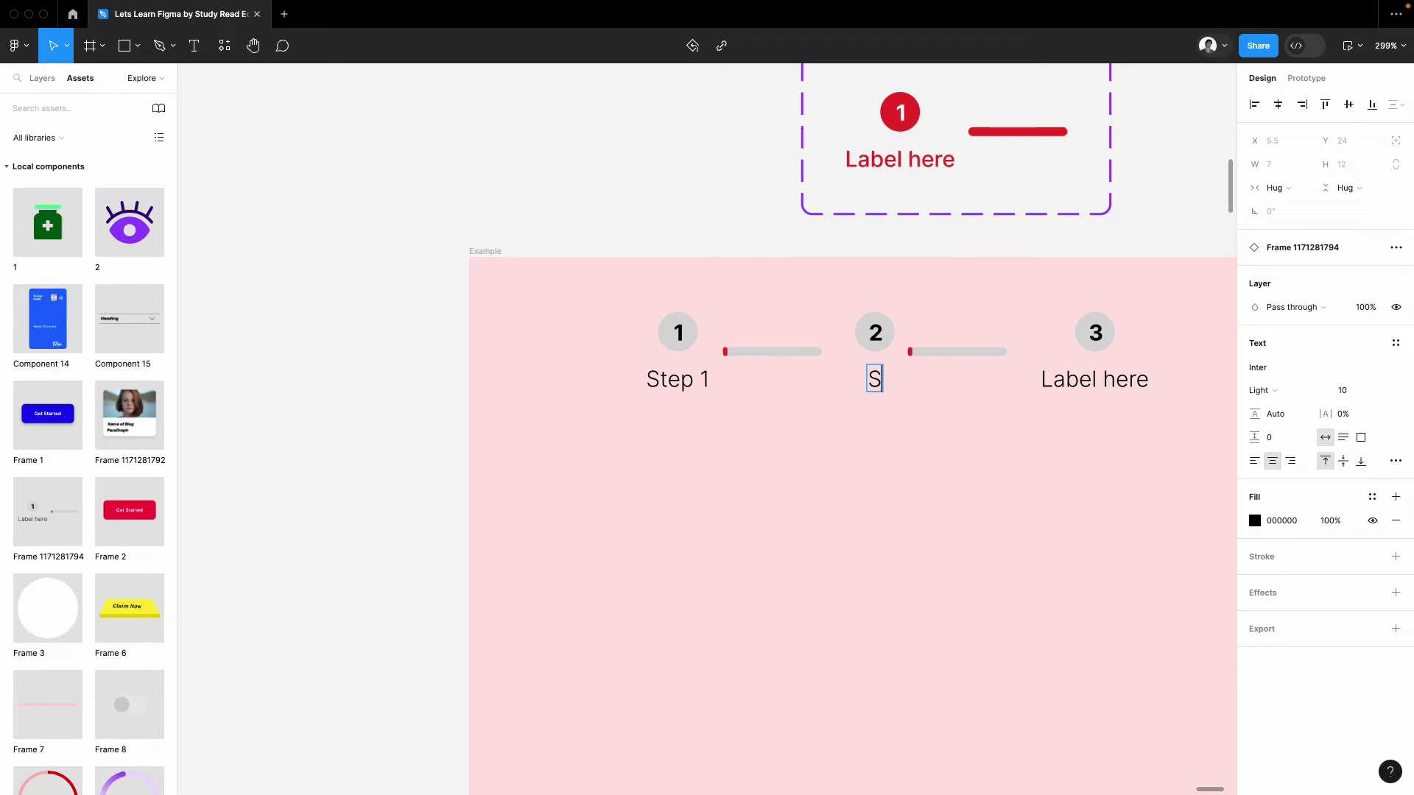
text(tep3)
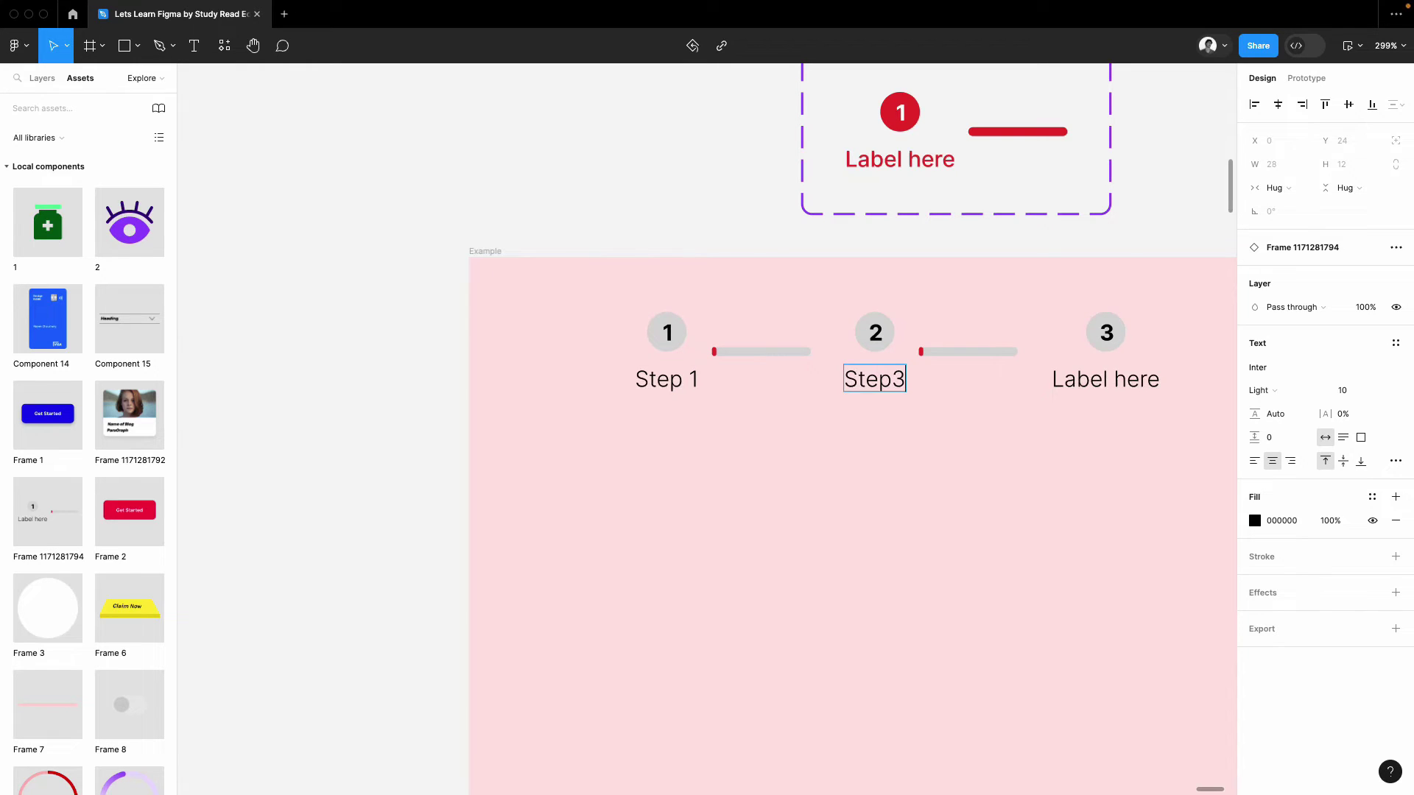
key(BackSpace)
text(2)
- Change the third step's label to Step 3
double_click(1115, 377)
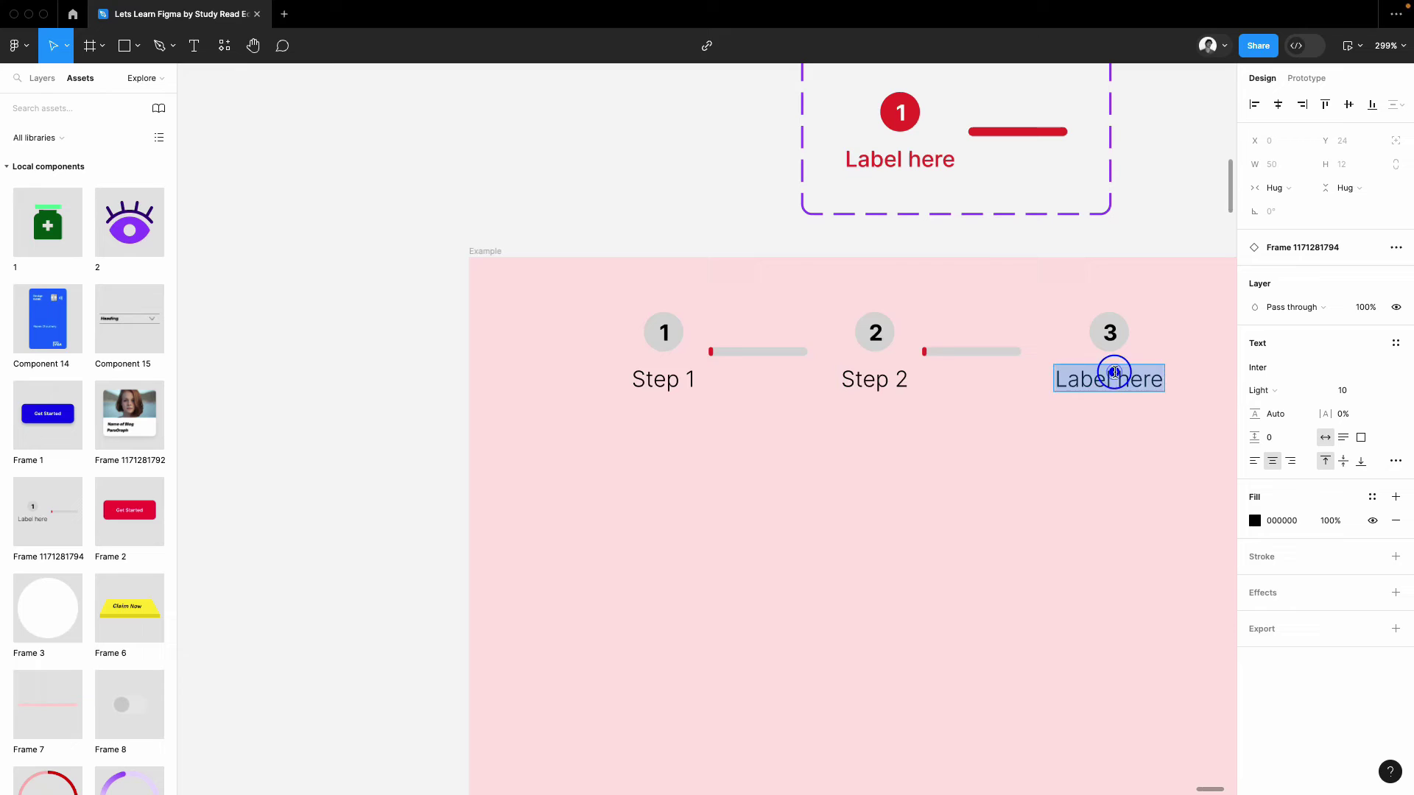
key(BackSpace)
text(Ste)
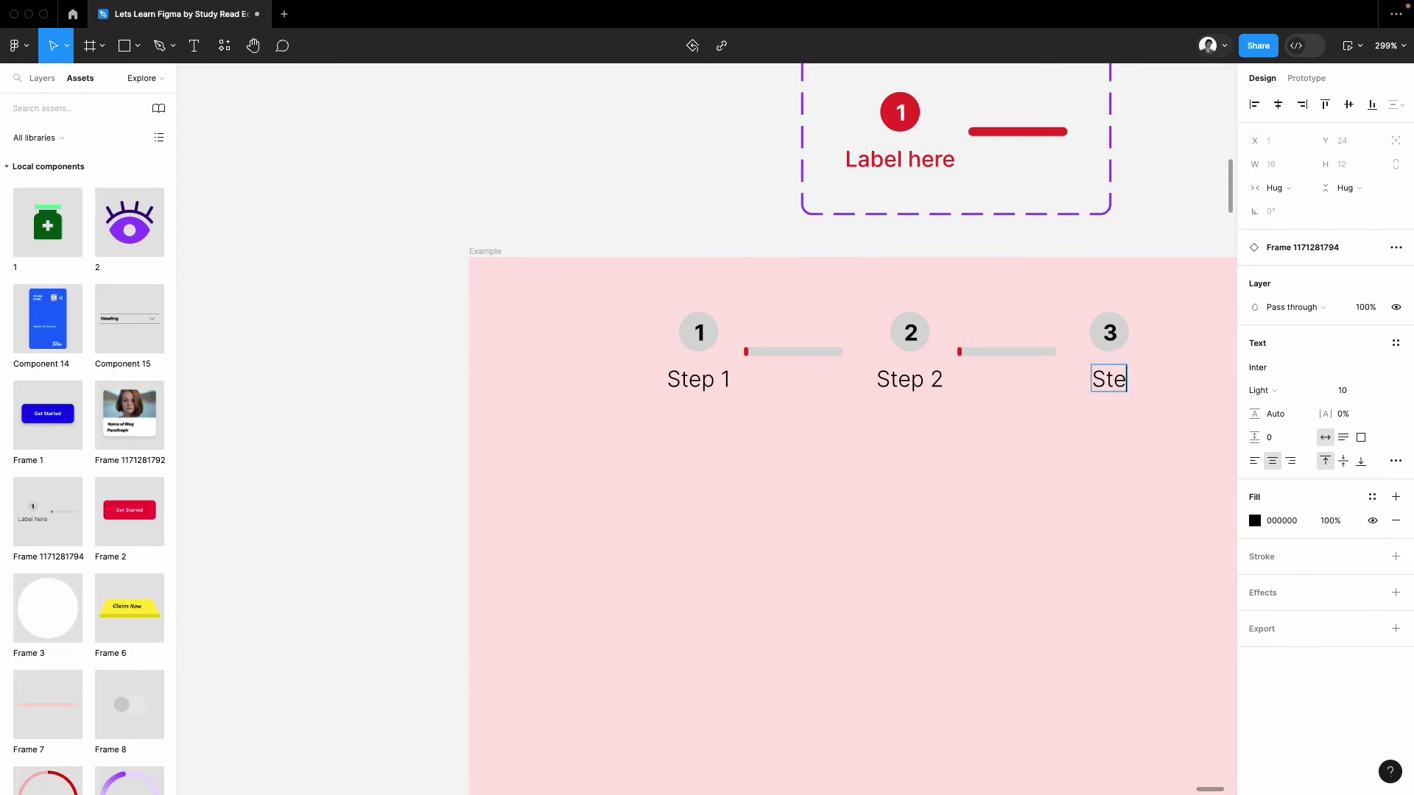
text(p 3)
scroll(763, 345, down, 5)
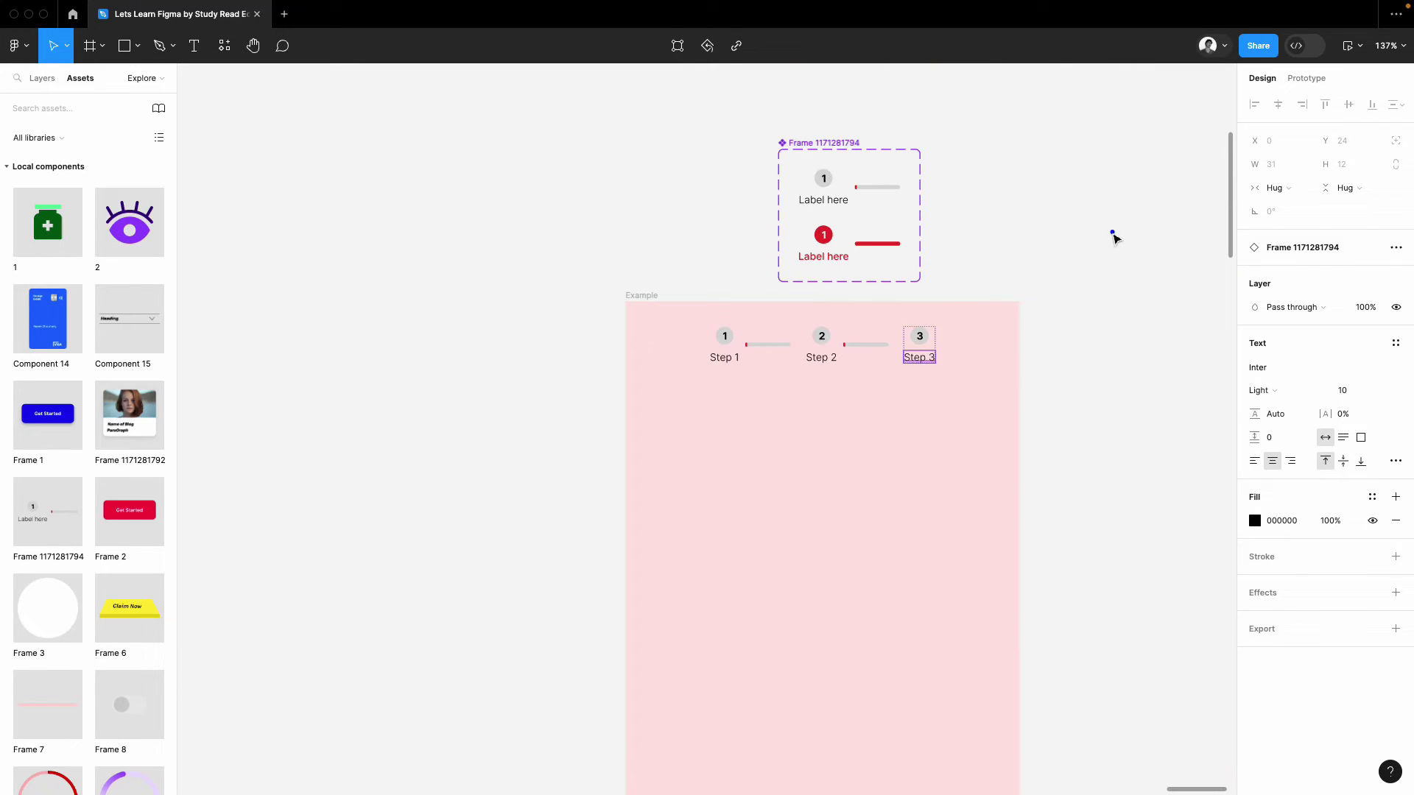
click(1111, 231)
- Centre the step row horizontally in the Example frame again and move it slightly lower
click(865, 334)
click(1273, 106)
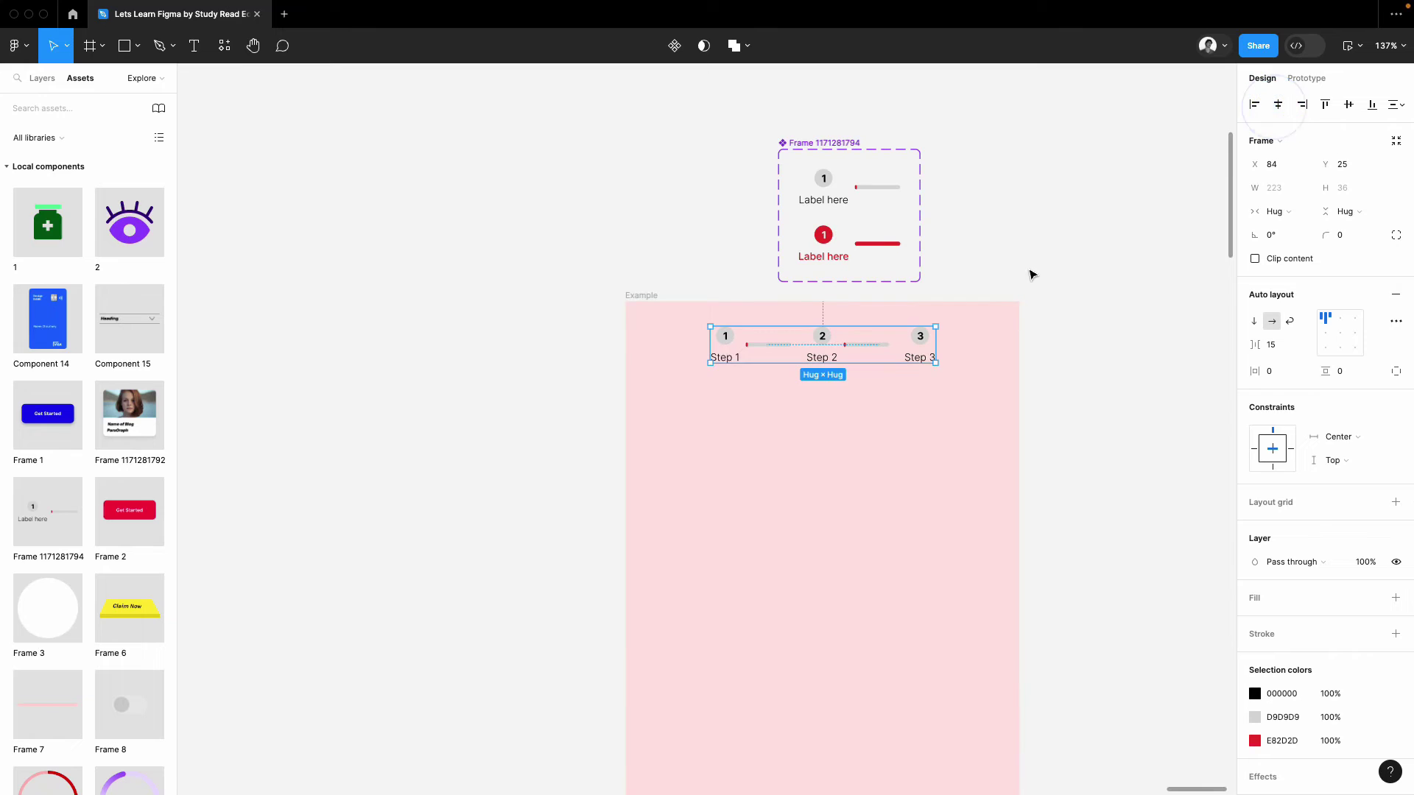
click(1028, 268)
- Draw a 390 × 126 rectangle spanning the full width at the top of the Example frame
scroll(714, 287, right, 1)
scroll(714, 287, right, 5)
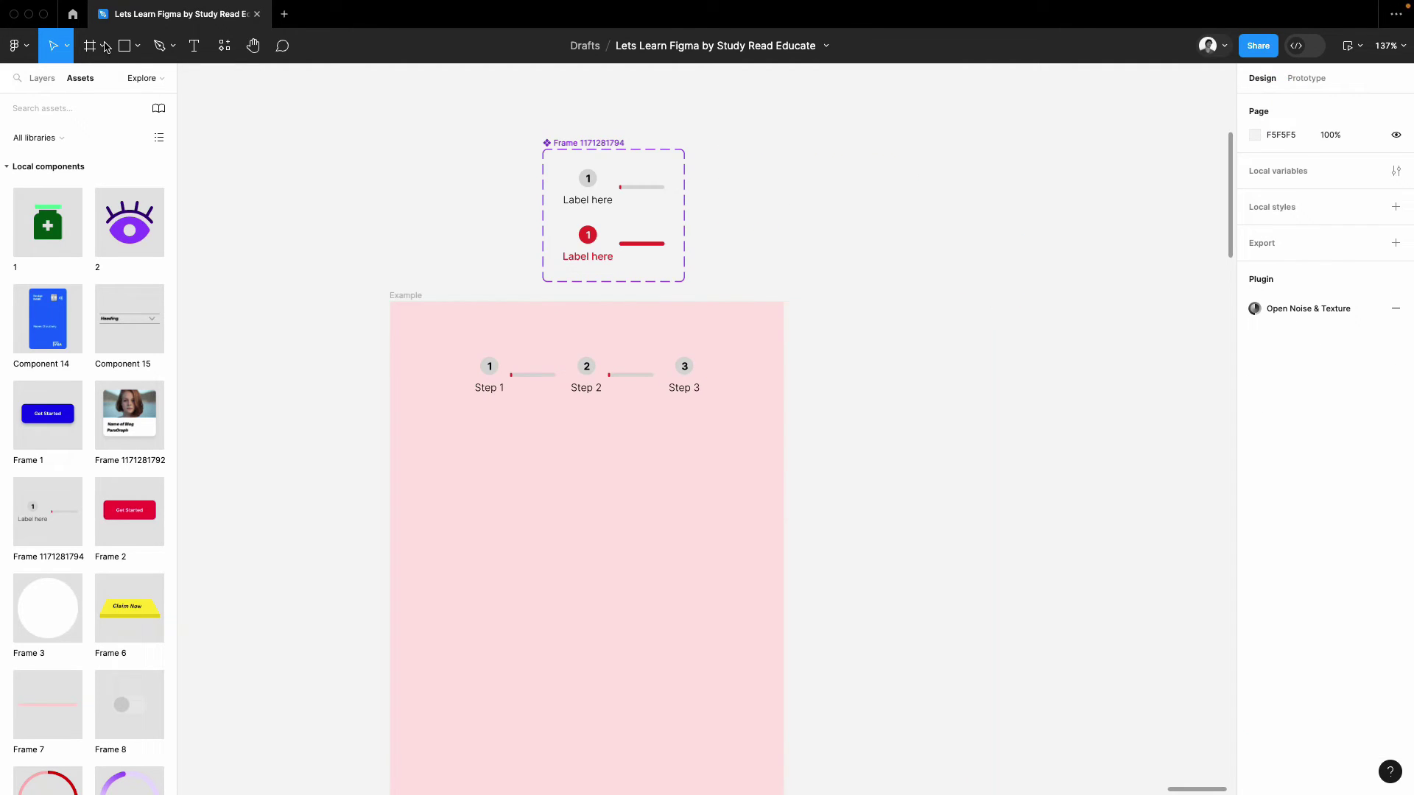
click(119, 46)
drag(389, 301, 748, 428)
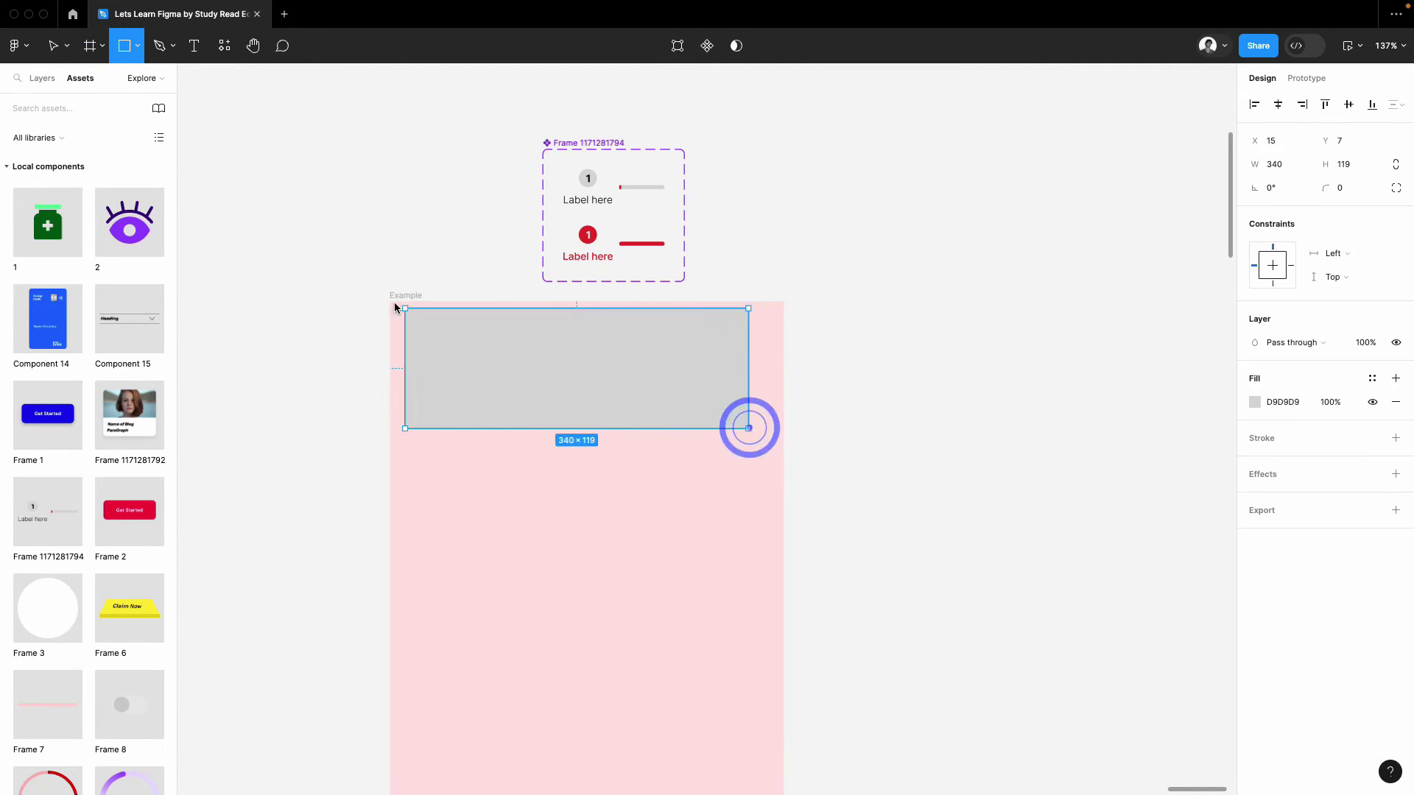
drag(787, 344, 783, 335)
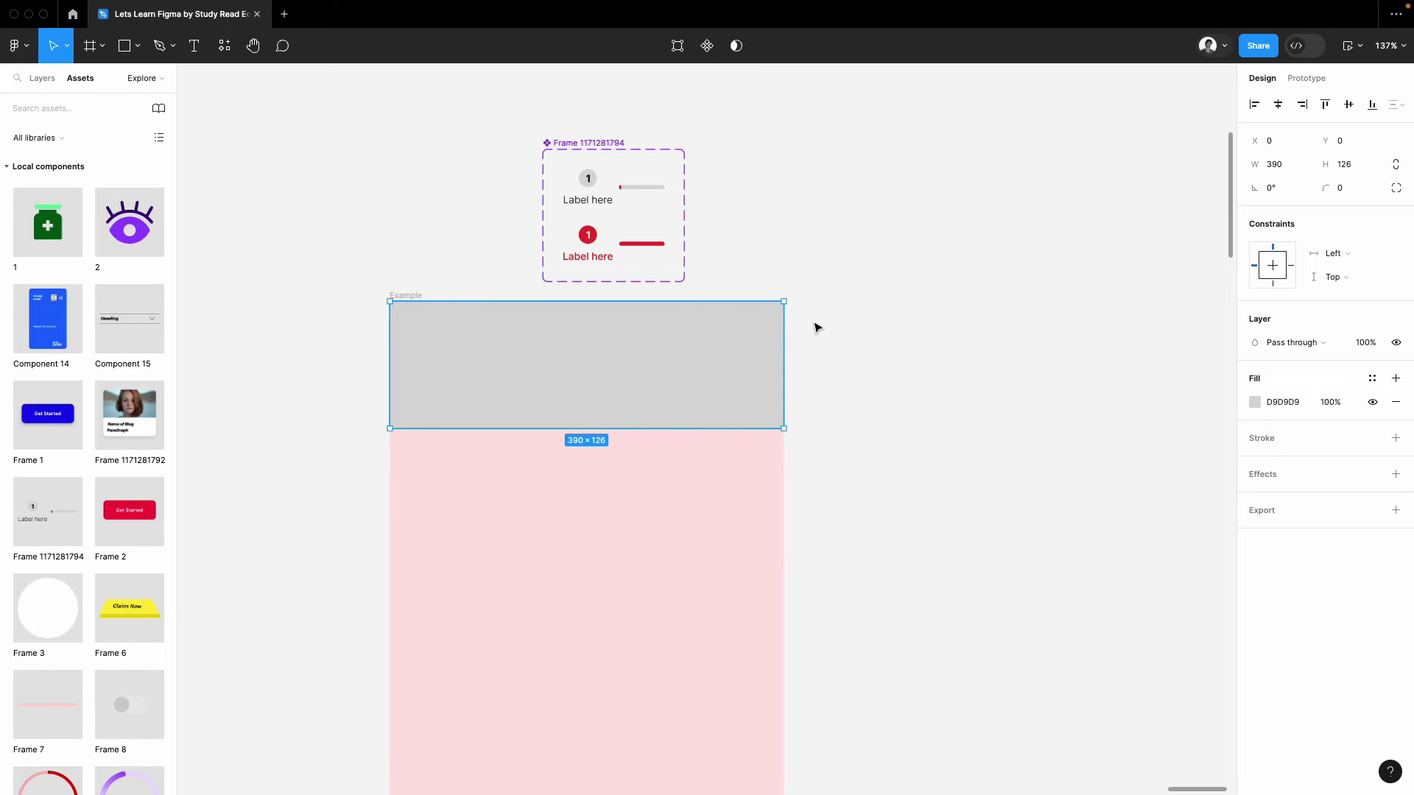
- Fill the header rectangle with white and place it behind the row of steps
click(1257, 406)
drag(1110, 419, 972, 331)
click(981, 218)
- Place the hand image from the blog card's Example frame in the step indicator's Example frame, at Y 195 below the header
scroll(981, 219, down, 10)
scroll(734, 295, up, 4)
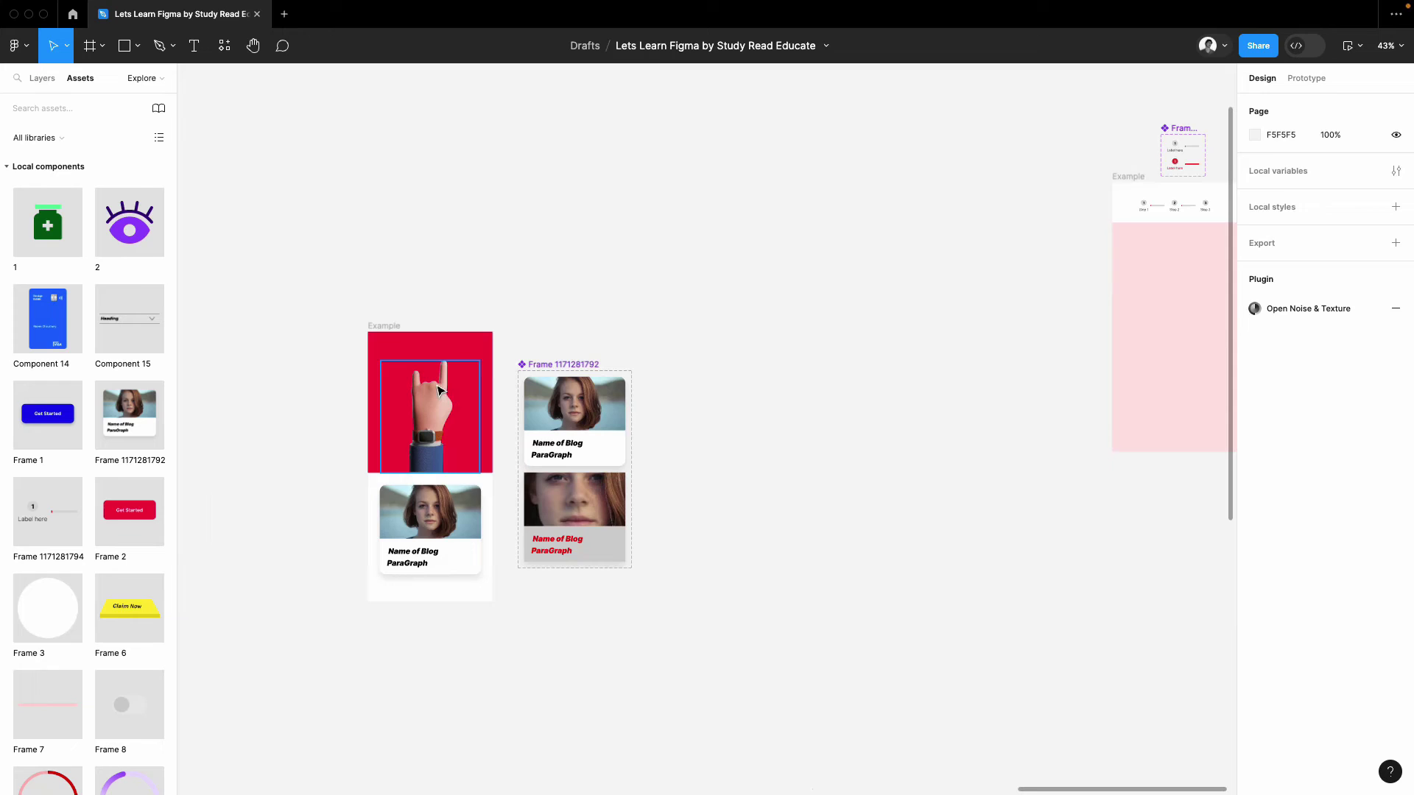
drag(443, 396, 1184, 288)
scroll(918, 273, right, 4)
scroll(884, 265, up, 5)
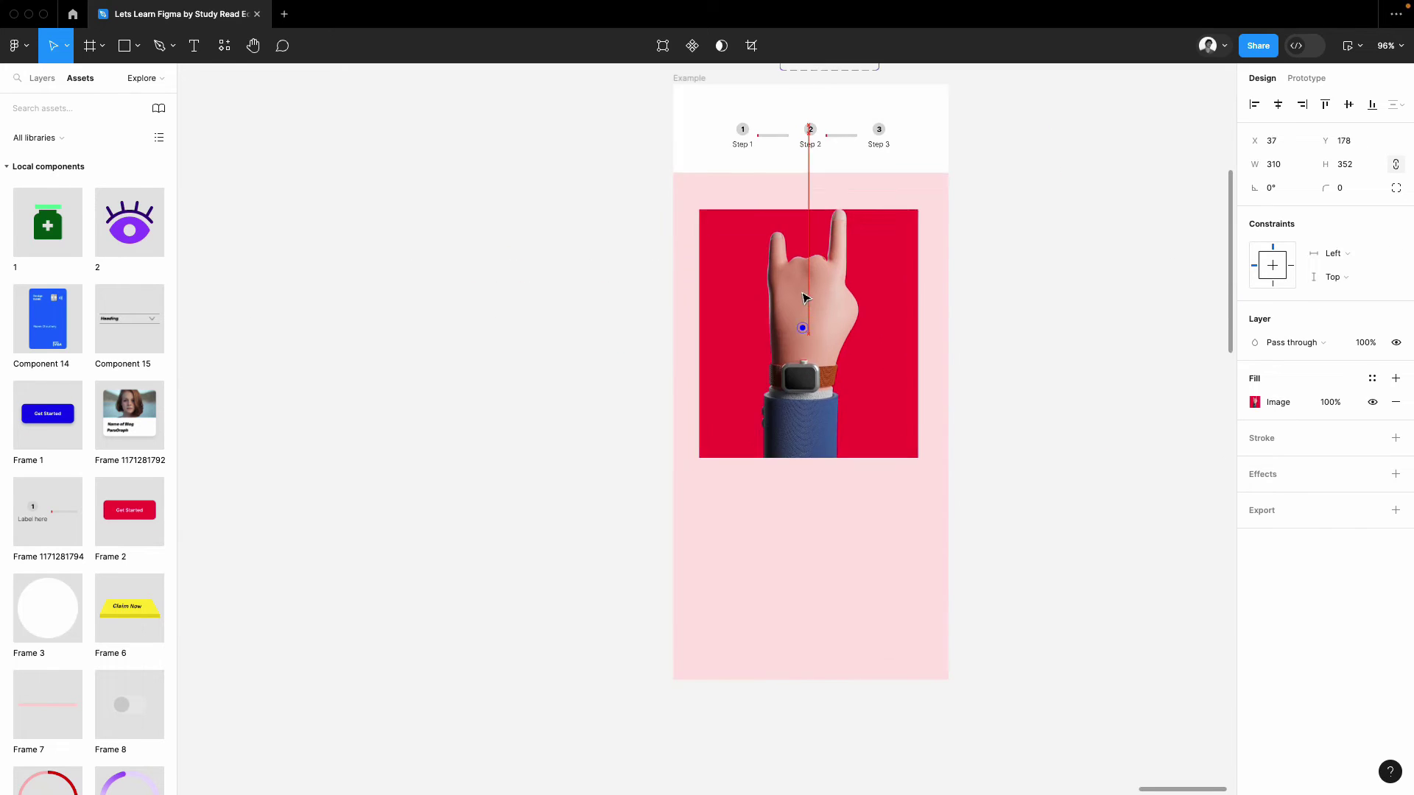
drag(810, 310, 785, 332)
- Resize the hand image to 390 × 444 so it spans the frame's full width
drag(888, 293, 948, 315)
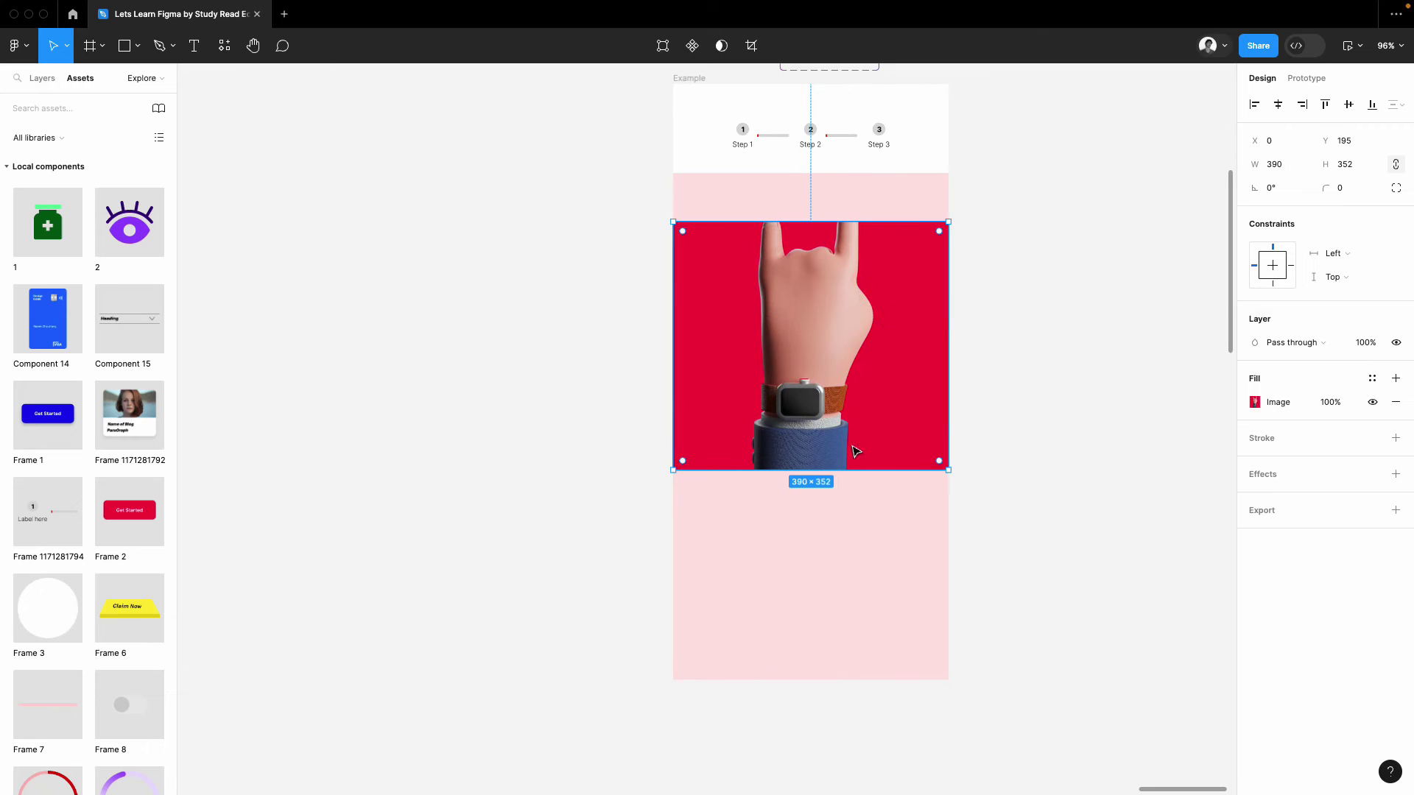
drag(835, 474, 838, 535)
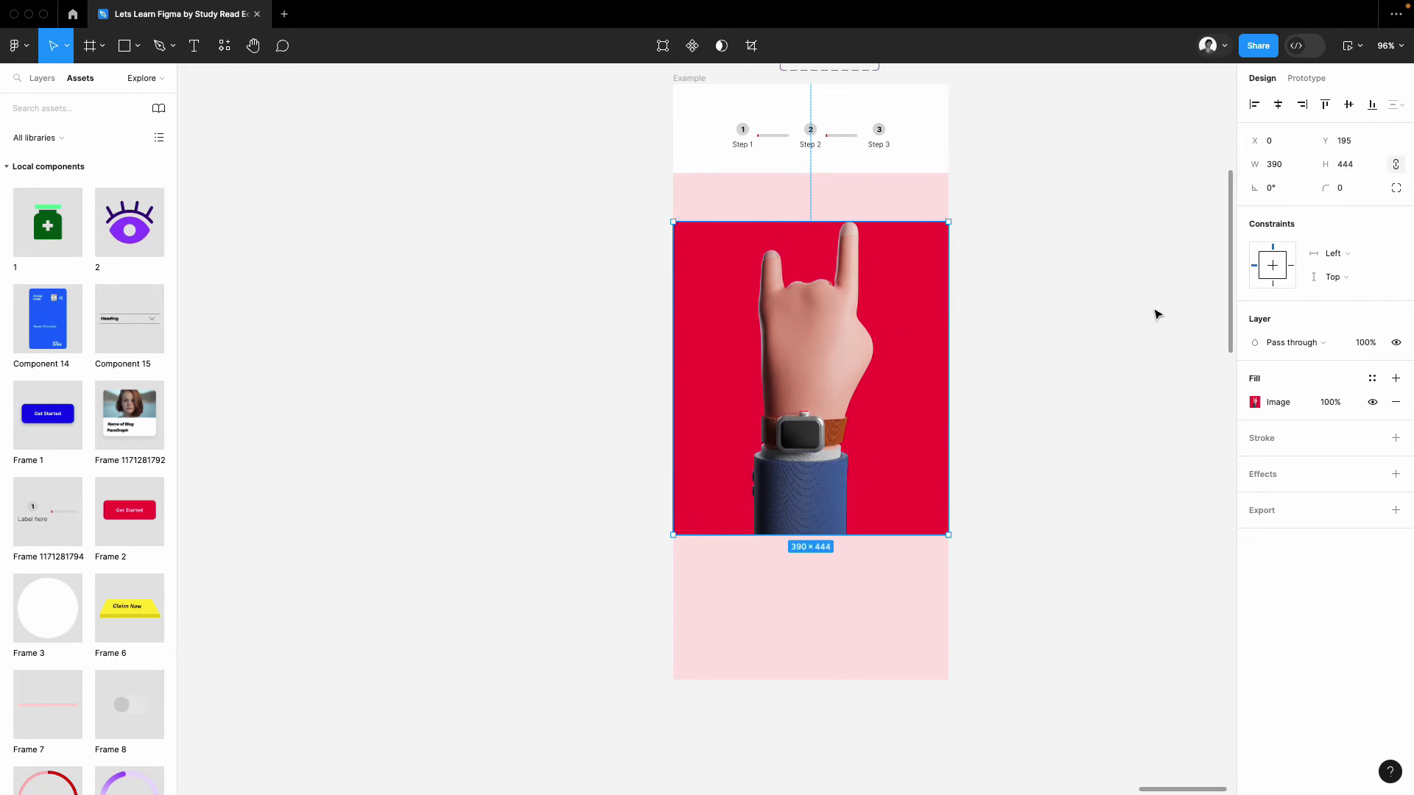
click(1153, 308)
- Draw a 390 × 74 rectangle between the header and the hand image and fill it with the image's sampled red, F5003E
click(118, 45)
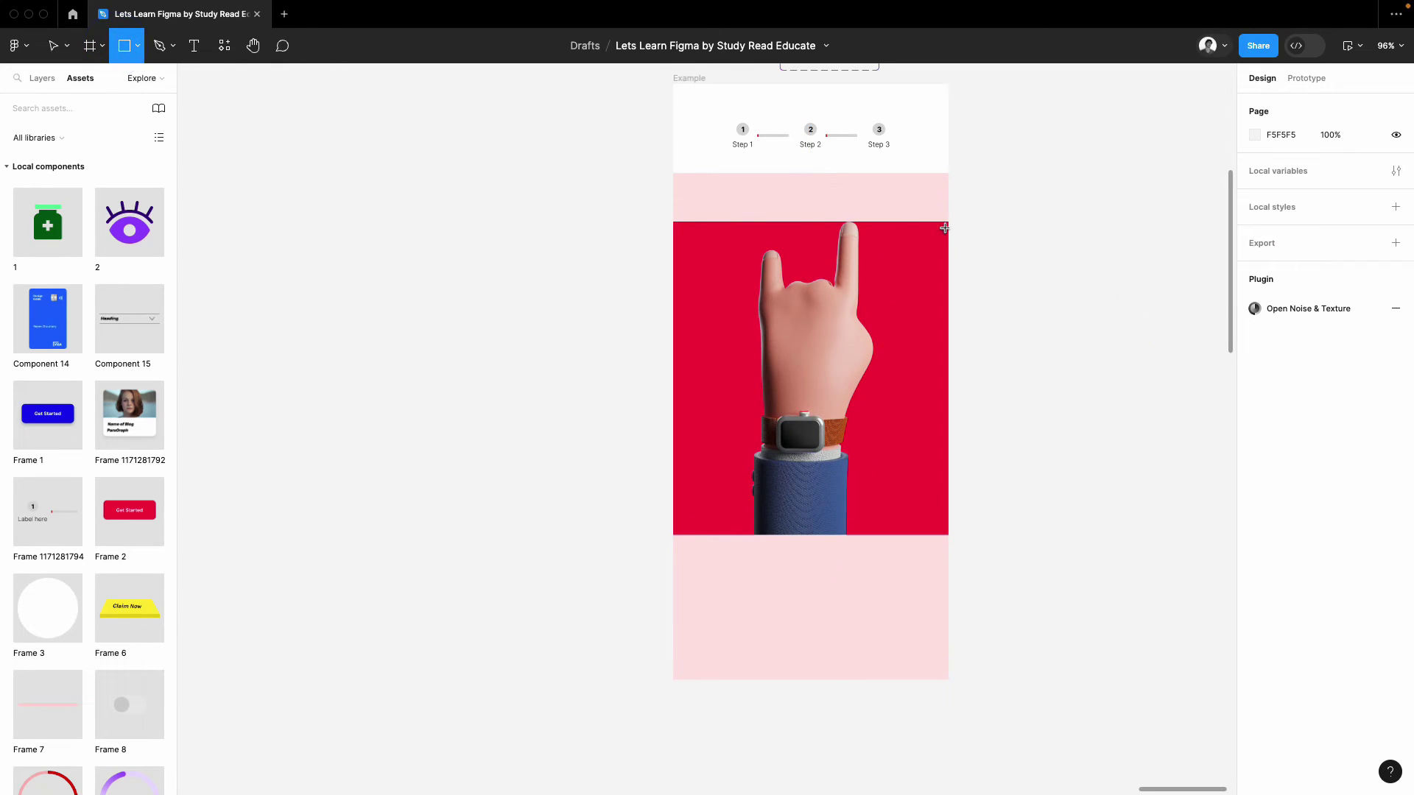
drag(943, 226, 673, 173)
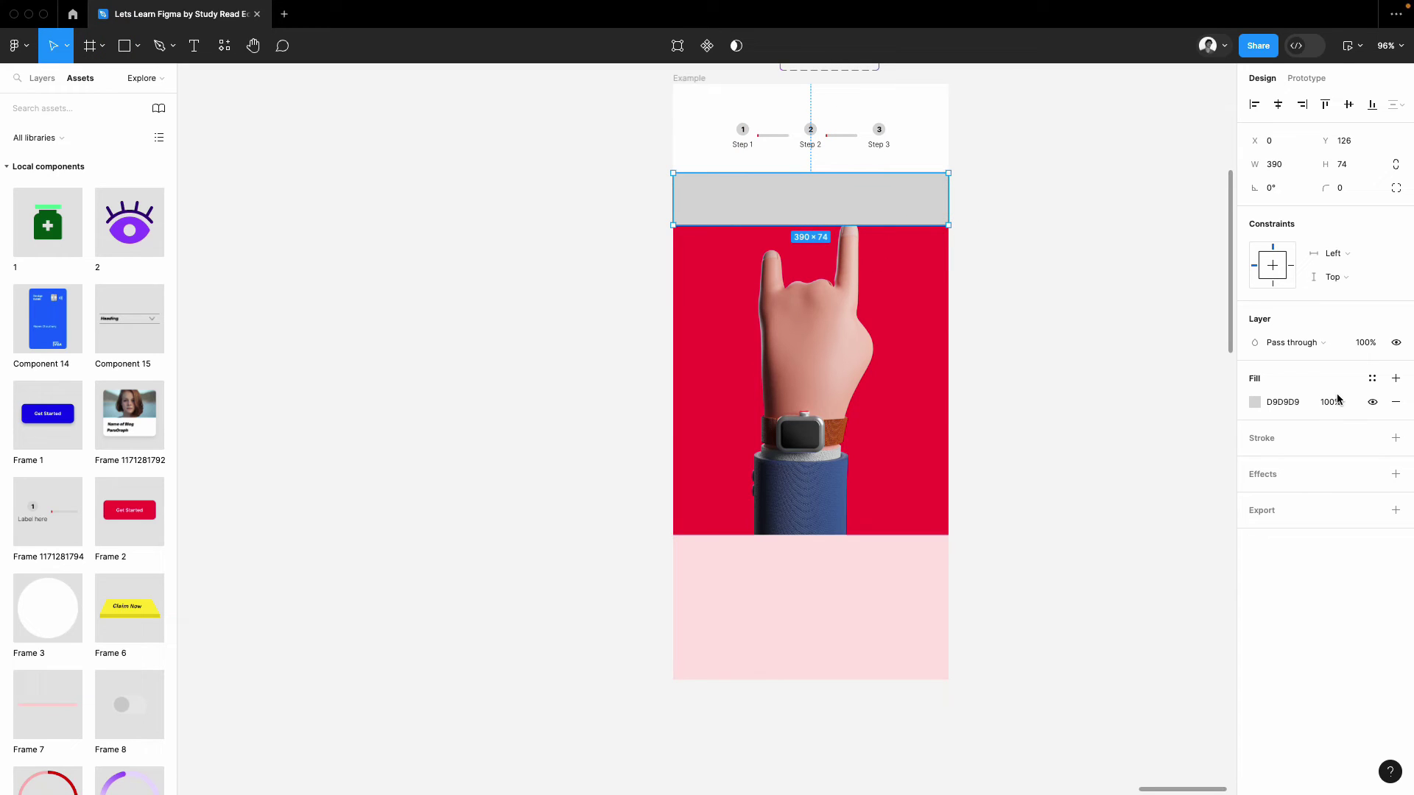
click(1254, 402)
click(1080, 619)
click(907, 409)
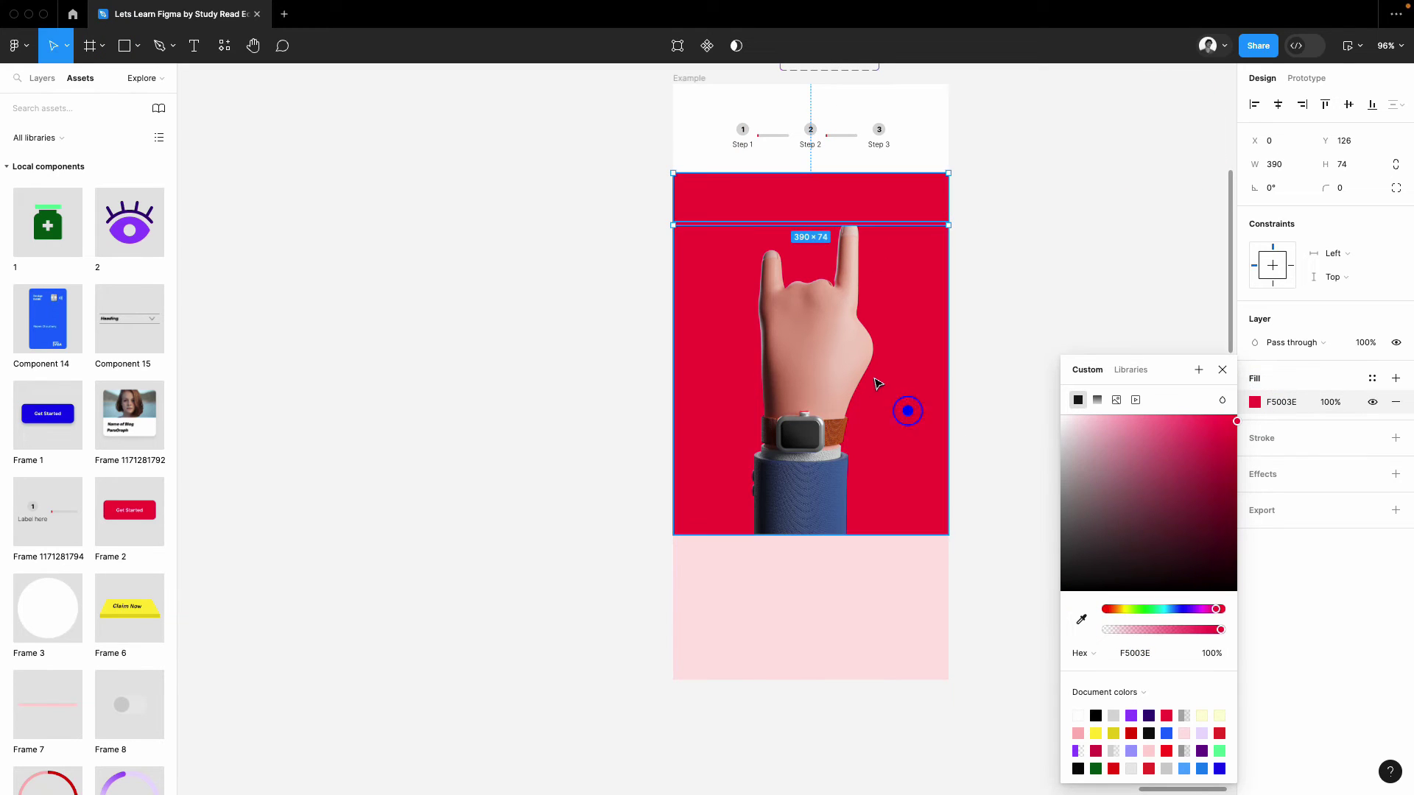
- Preview the Example frame, activate its three step indicators in turn, and close the preview
click(1078, 199)
scroll(921, 309, down, 2)
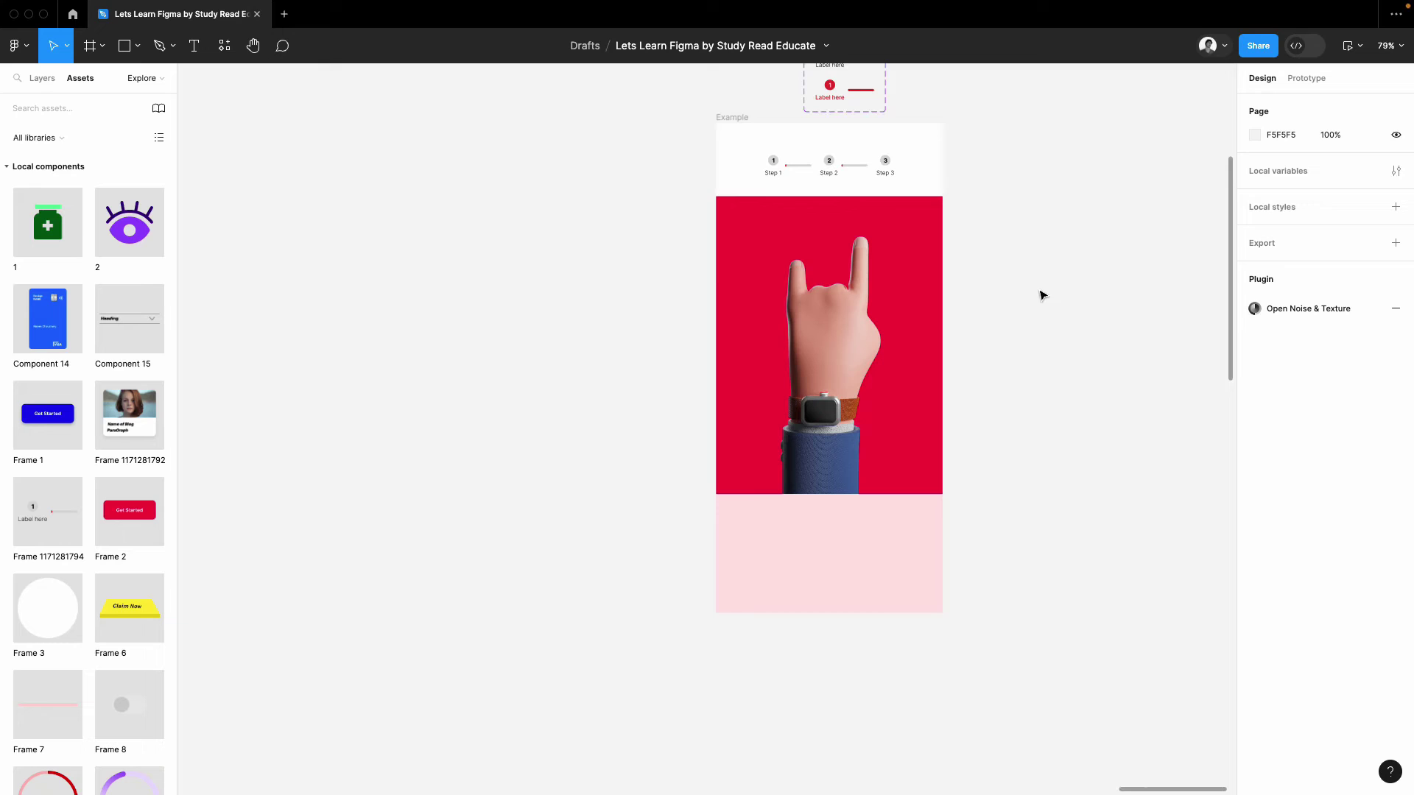
scroll(874, 248, right, 1)
scroll(874, 248, up, 1)
click(661, 153)
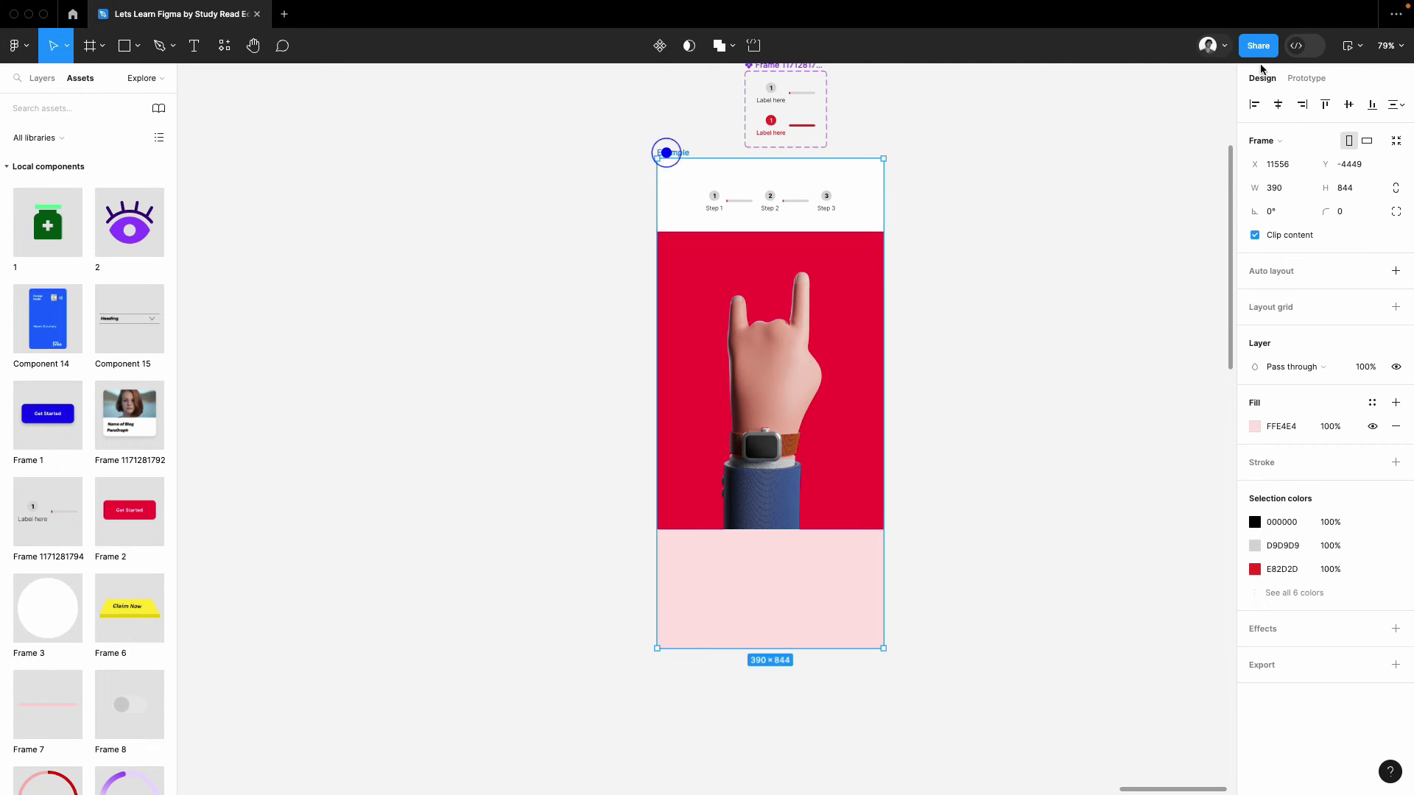
click(1355, 46)
click(1340, 100)
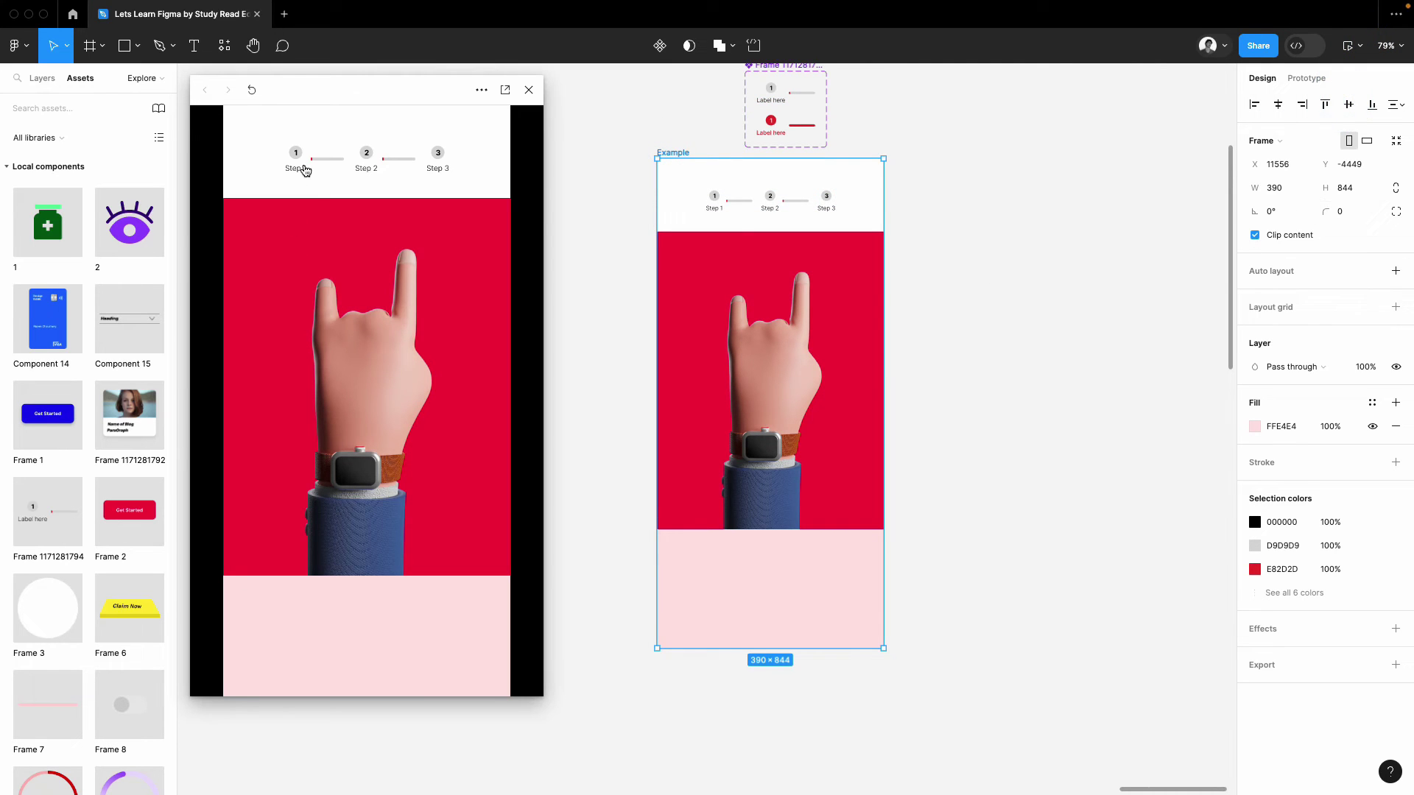
click(438, 154)
click(518, 90)
click(1070, 297)
- Duplicate the Example frame beside the original at X 11989 and switch the copy's Step 1 to Variant2
scroll(899, 385, up, 3)
ctrl+scroll(783, 313, up, 2)
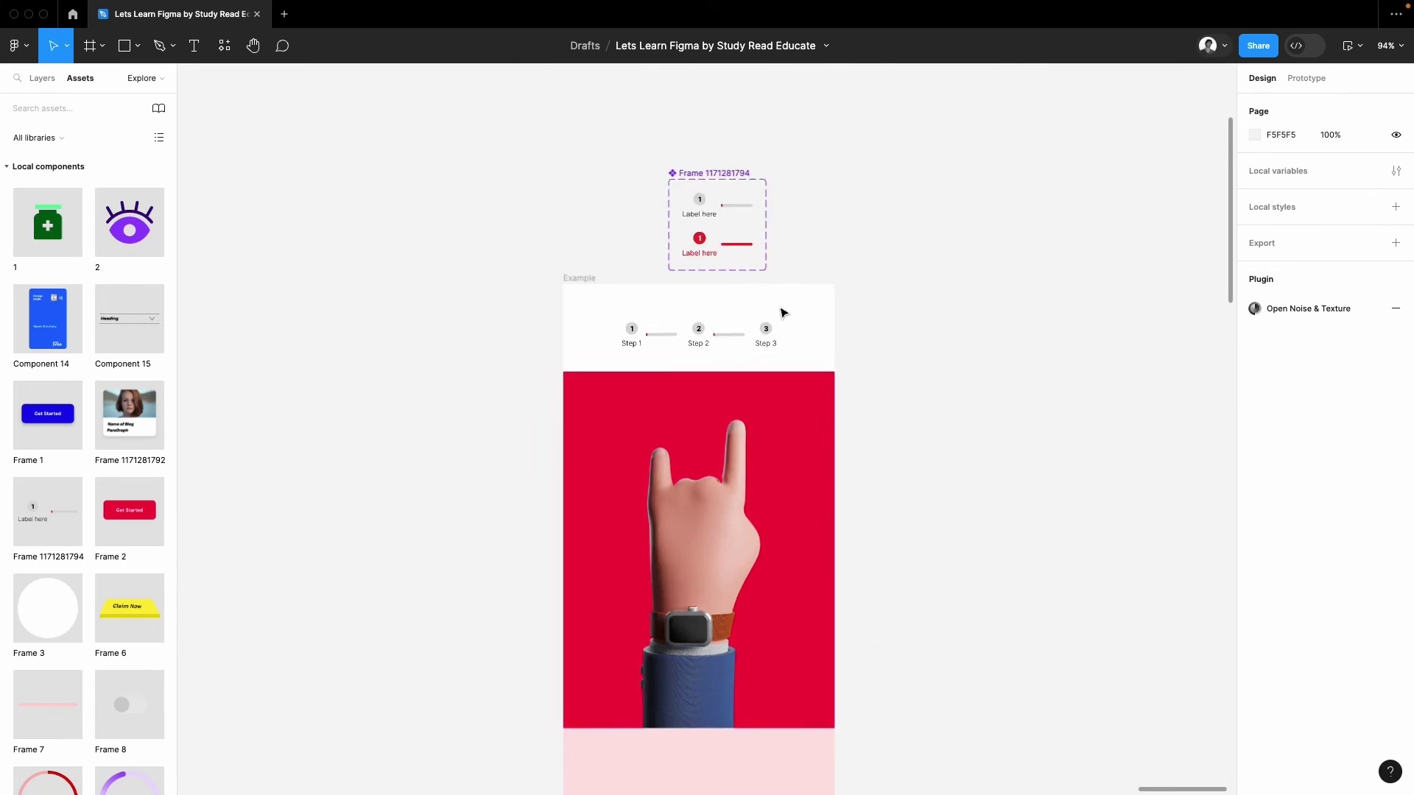
ctrl+scroll(782, 313, up, 2)
scroll(783, 312, right, 3)
alt+drag(273, 267, 682, 273)
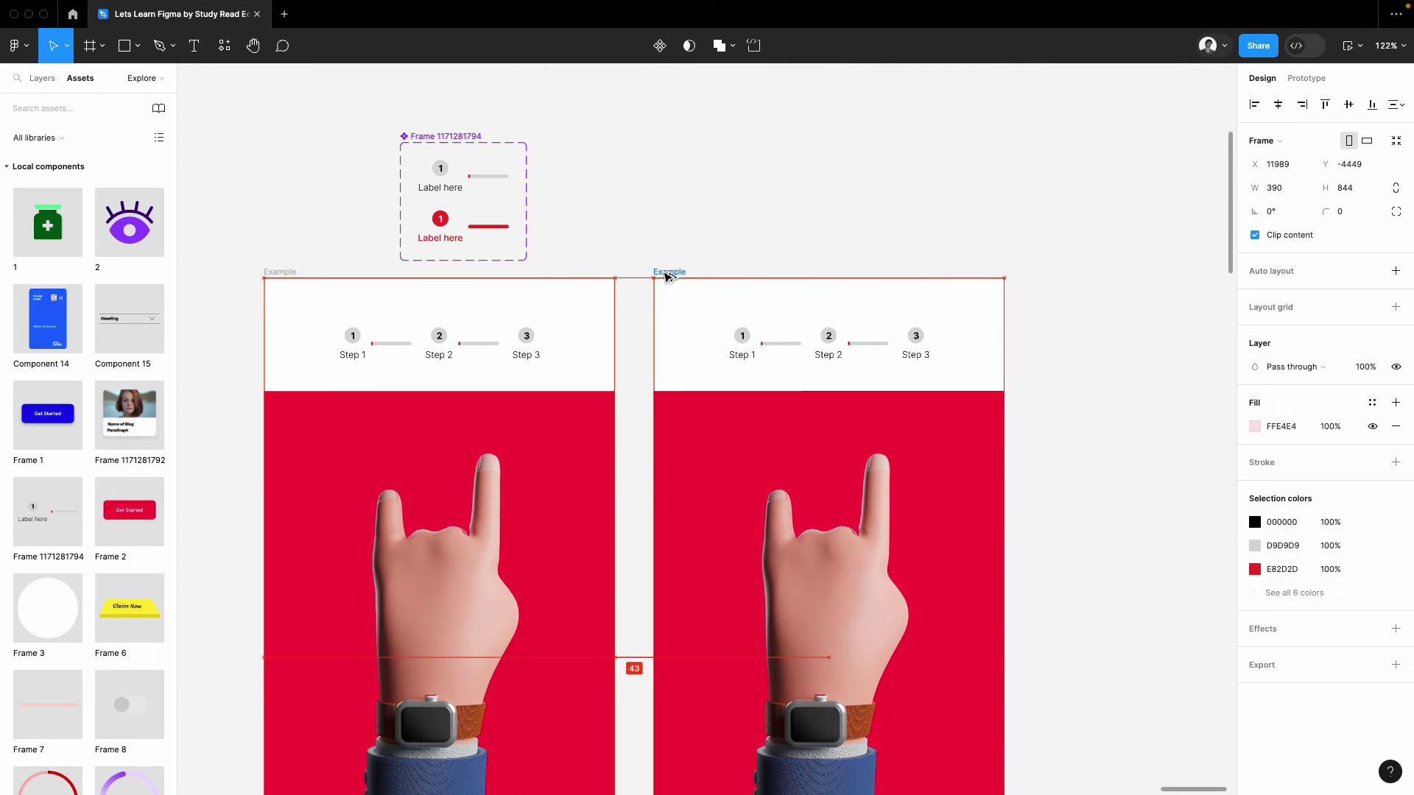
double_click(770, 331)
click(1335, 321)
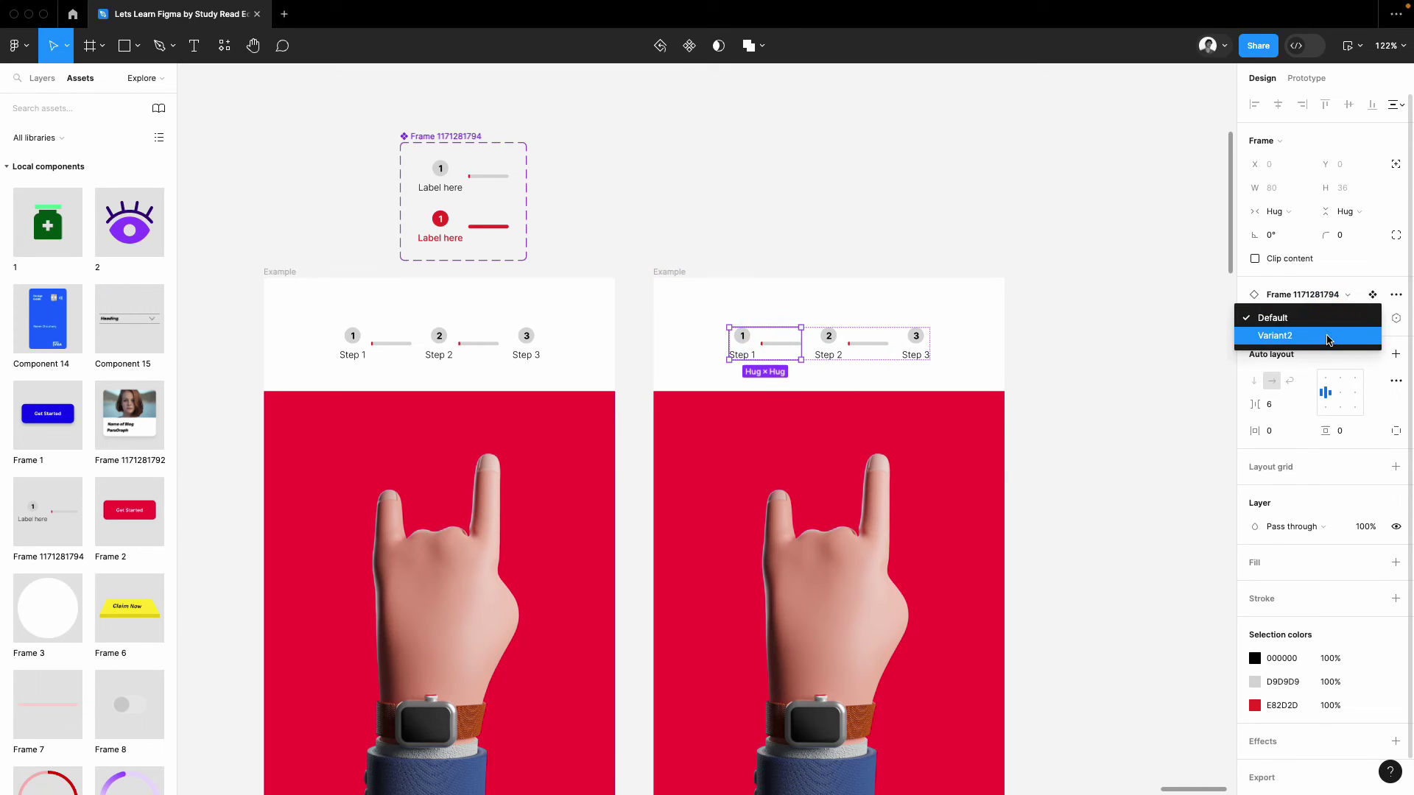
click(1335, 335)
click(978, 230)
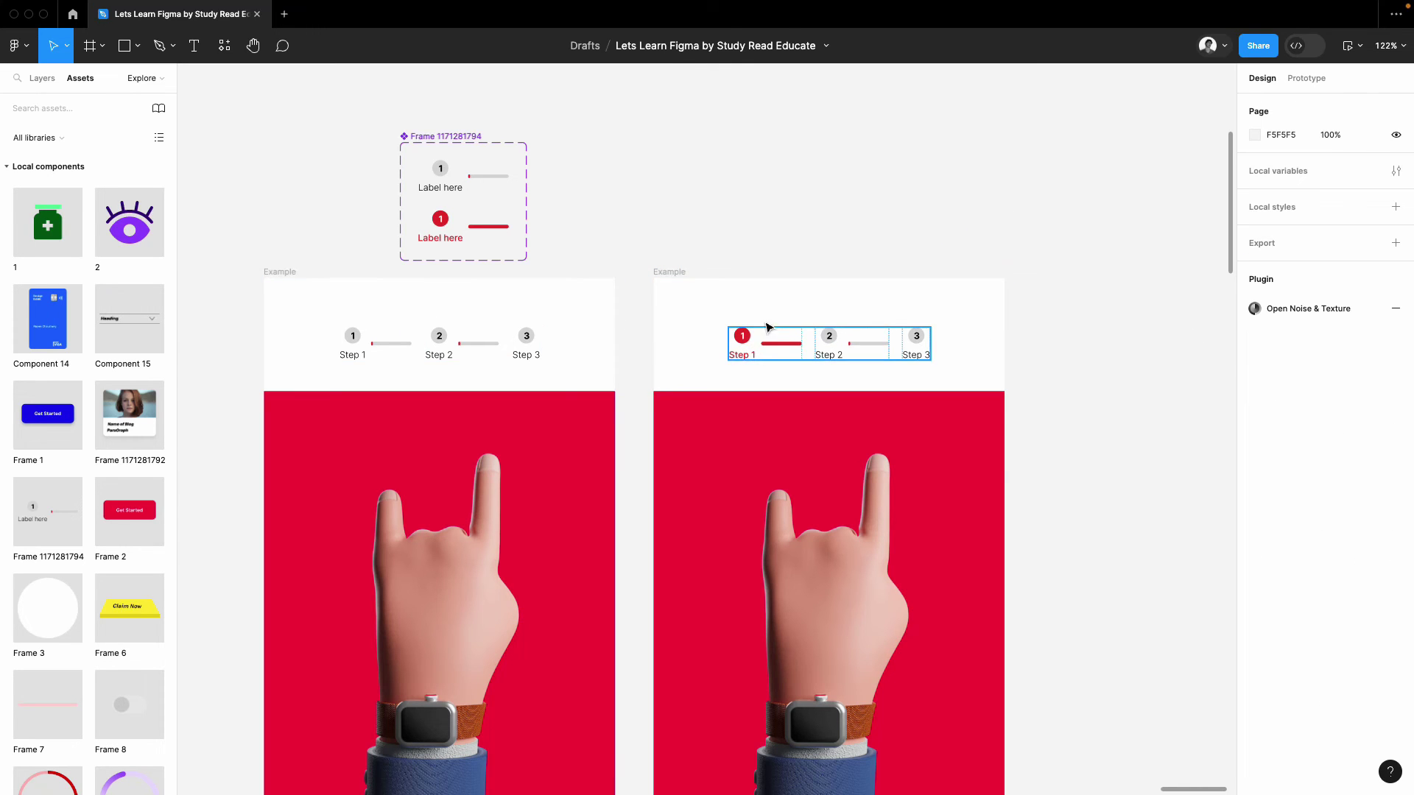
- Duplicate the second Example frame at X 12417 and switch the copy's Step 2 to Variant2
click(662, 273)
key(ctrl+d)
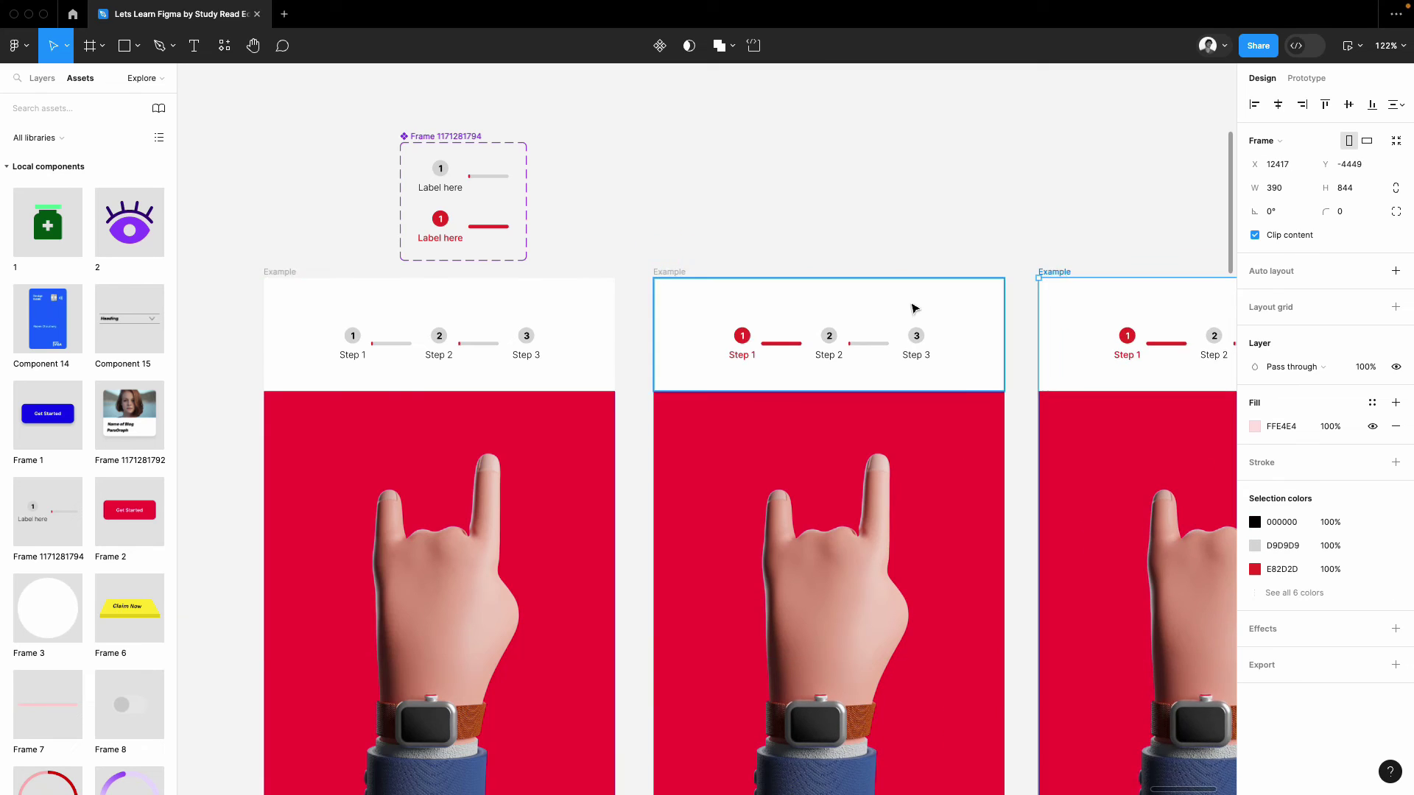
scroll(913, 308, right, 5)
double_click(891, 340)
click(1335, 317)
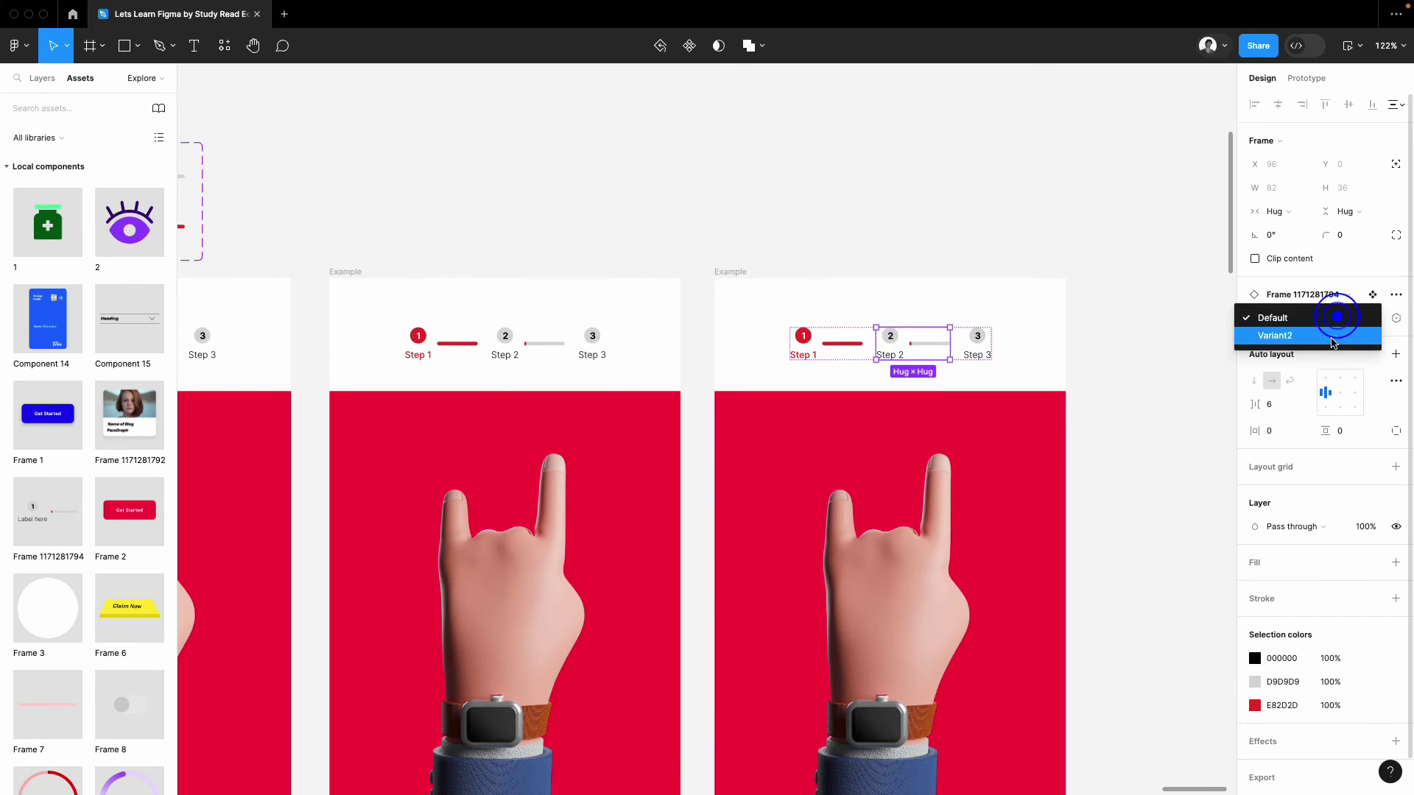
click(1333, 337)
click(890, 161)
- Duplicate the third Example frame at X 12879 and switch the copy's Step 3 to Variant2
scroll(877, 189, right, 5)
drag(505, 274, 920, 274)
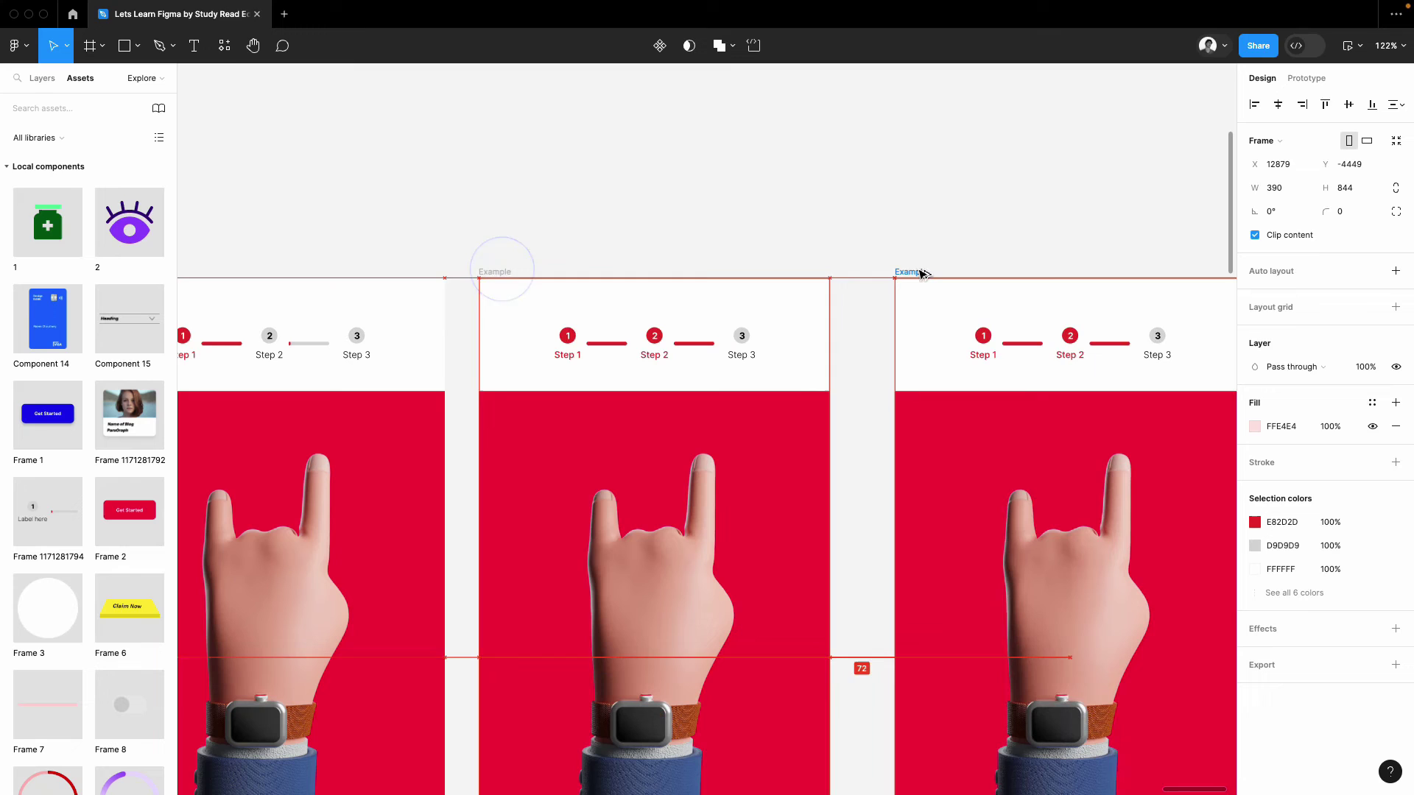
click(1157, 340)
click(1157, 340)
click(1329, 316)
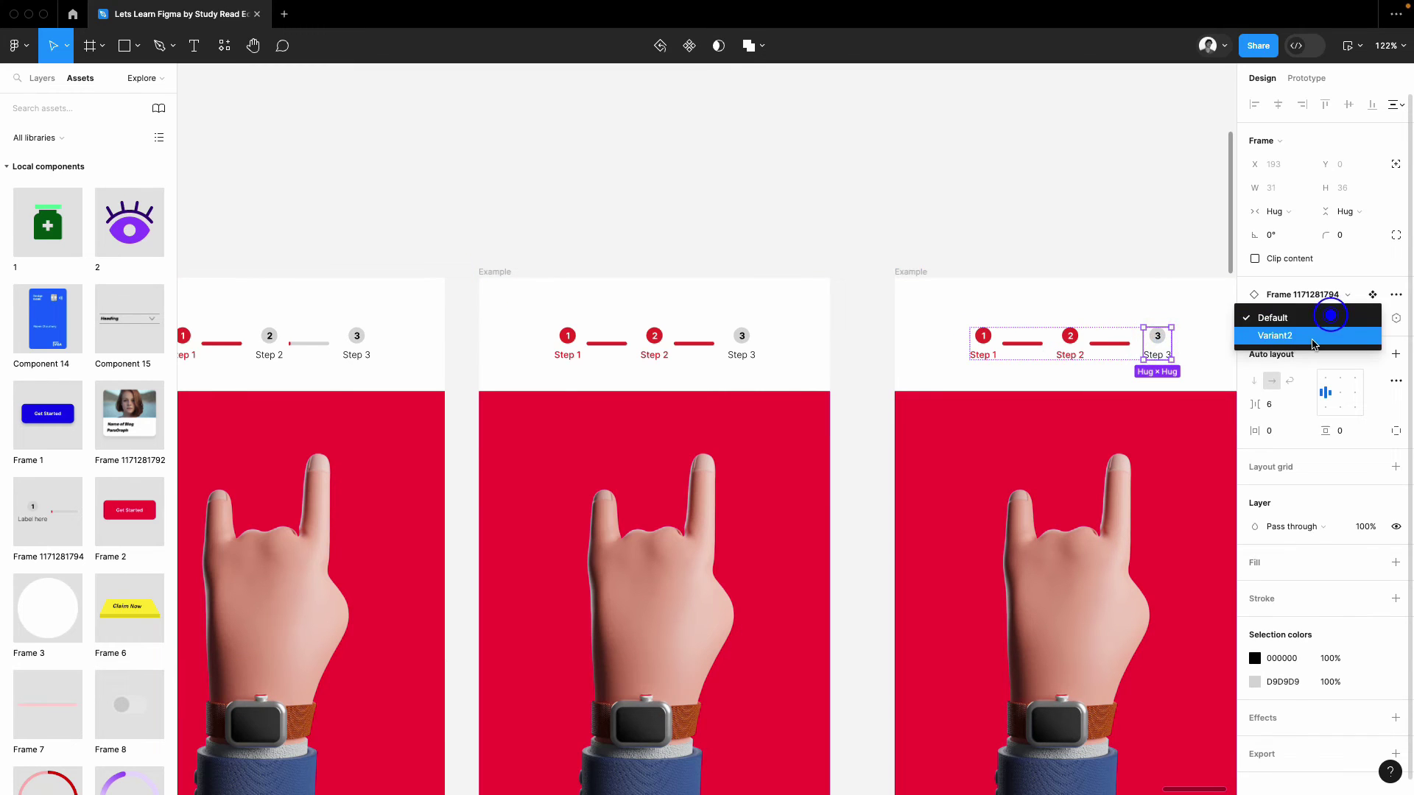
click(1313, 336)
click(972, 184)
key(shift+1)
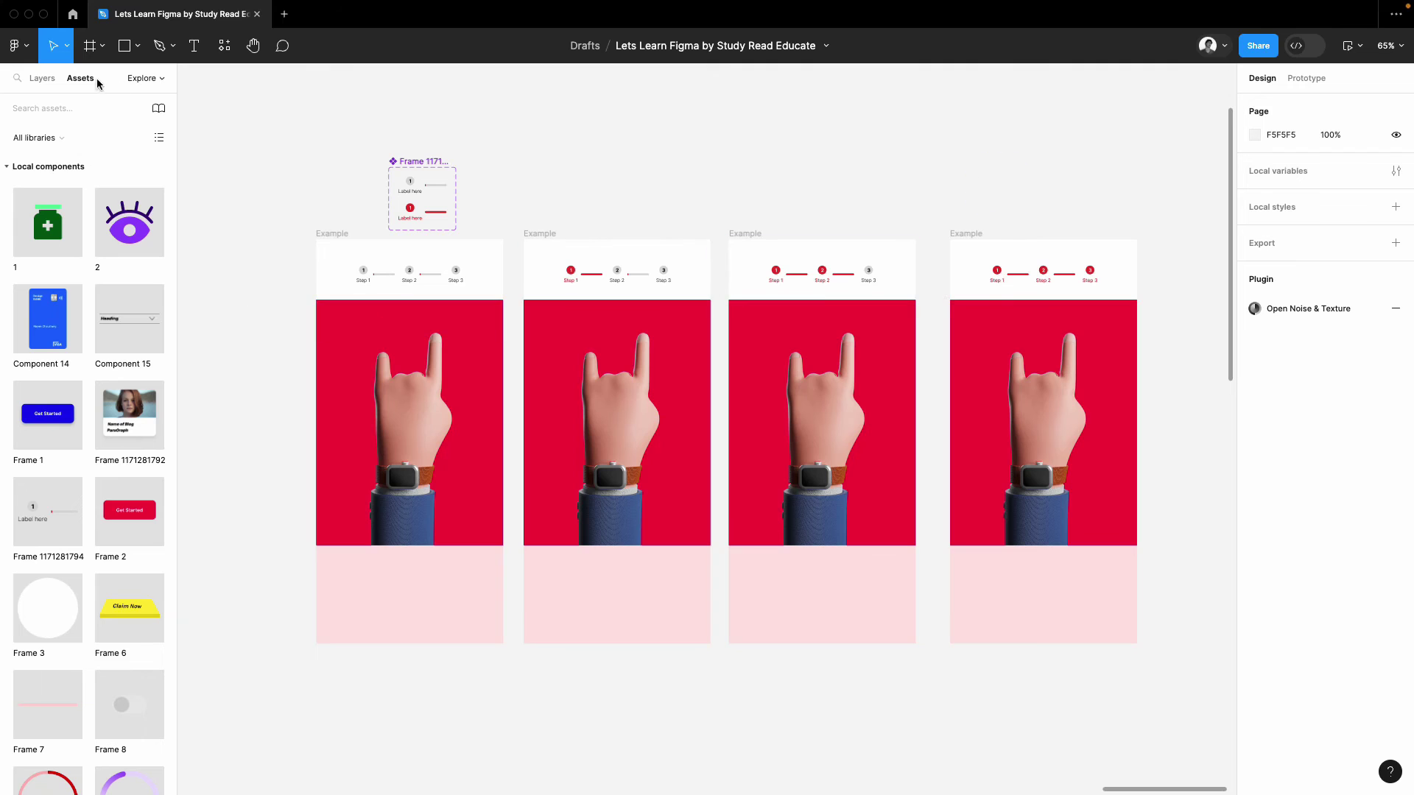
- Place the red Frame 2 button component below the image in the first Example frame and change its label to Next
click(136, 48)
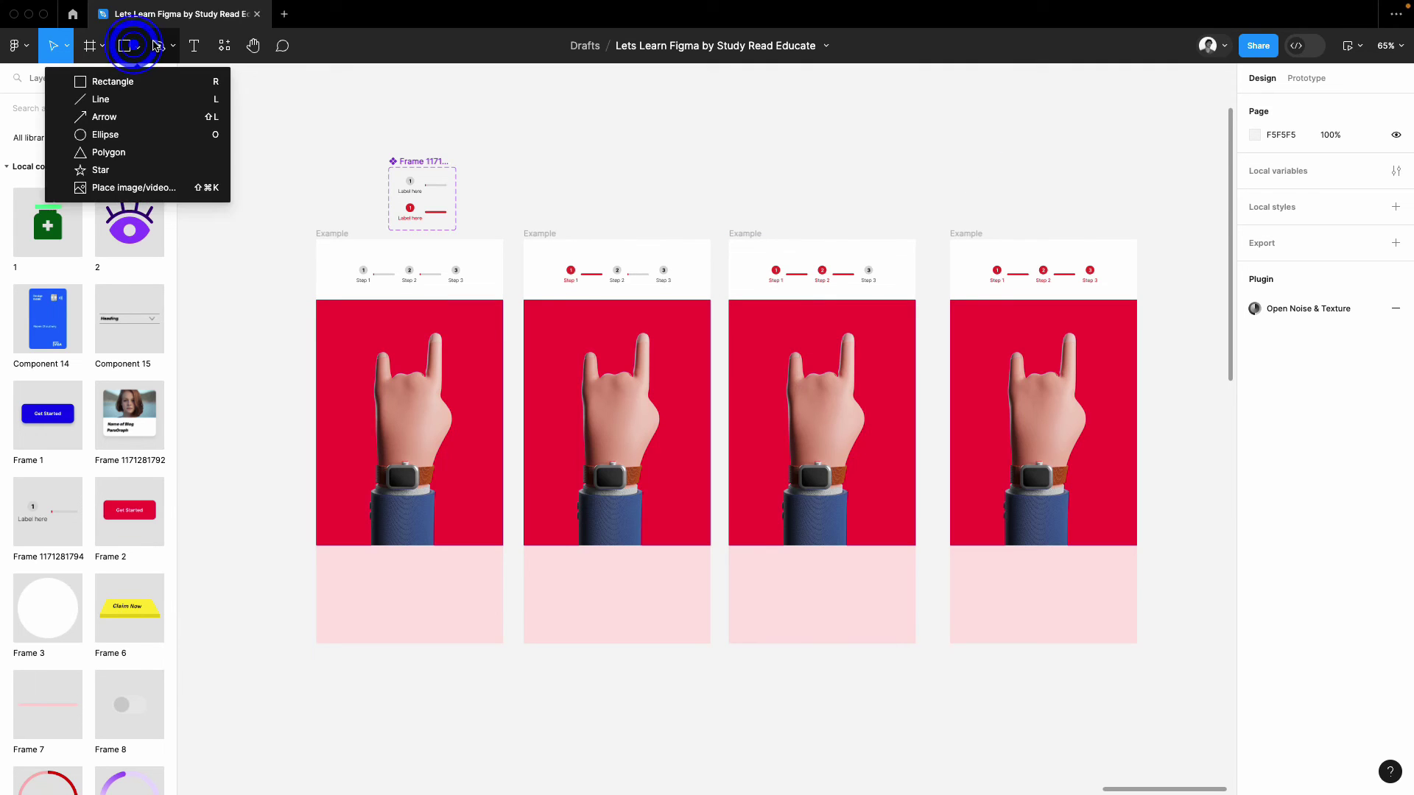
key(p)
scroll(441, 582, up, 3)
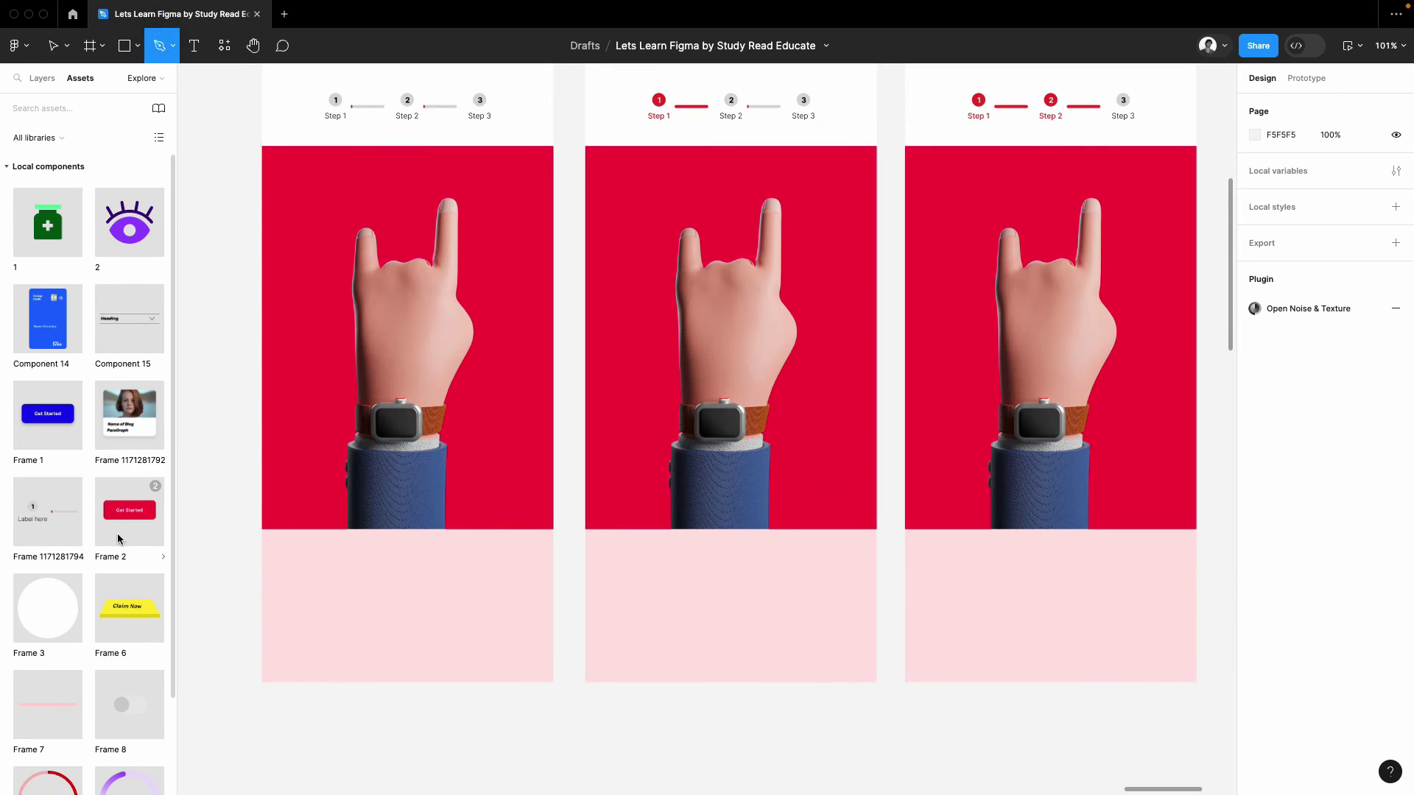
drag(121, 515, 434, 614)
double_click(434, 614)
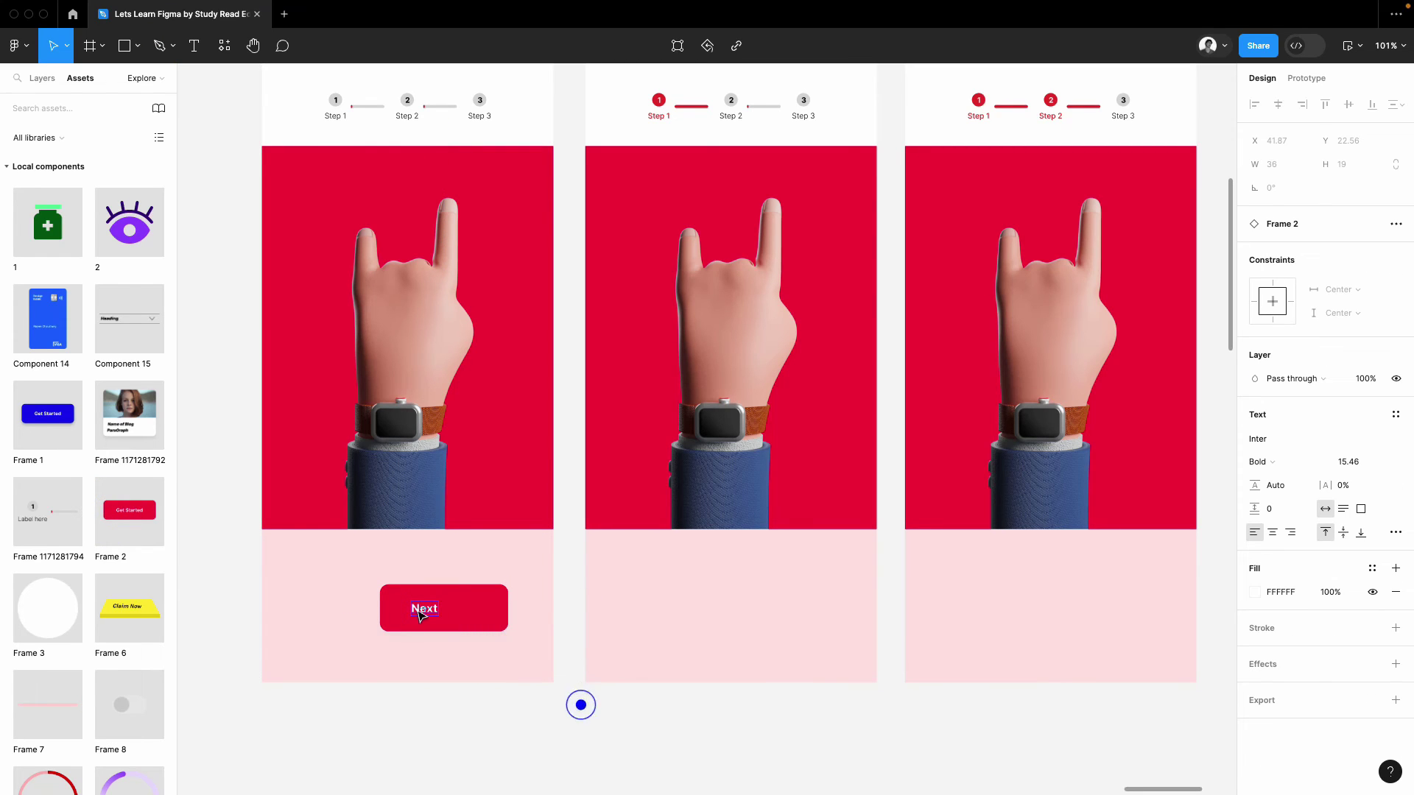
click(596, 744)
- Resize the Next button to 217 × 63 and position it at X 113, Y 743 in the first frame
click(467, 609)
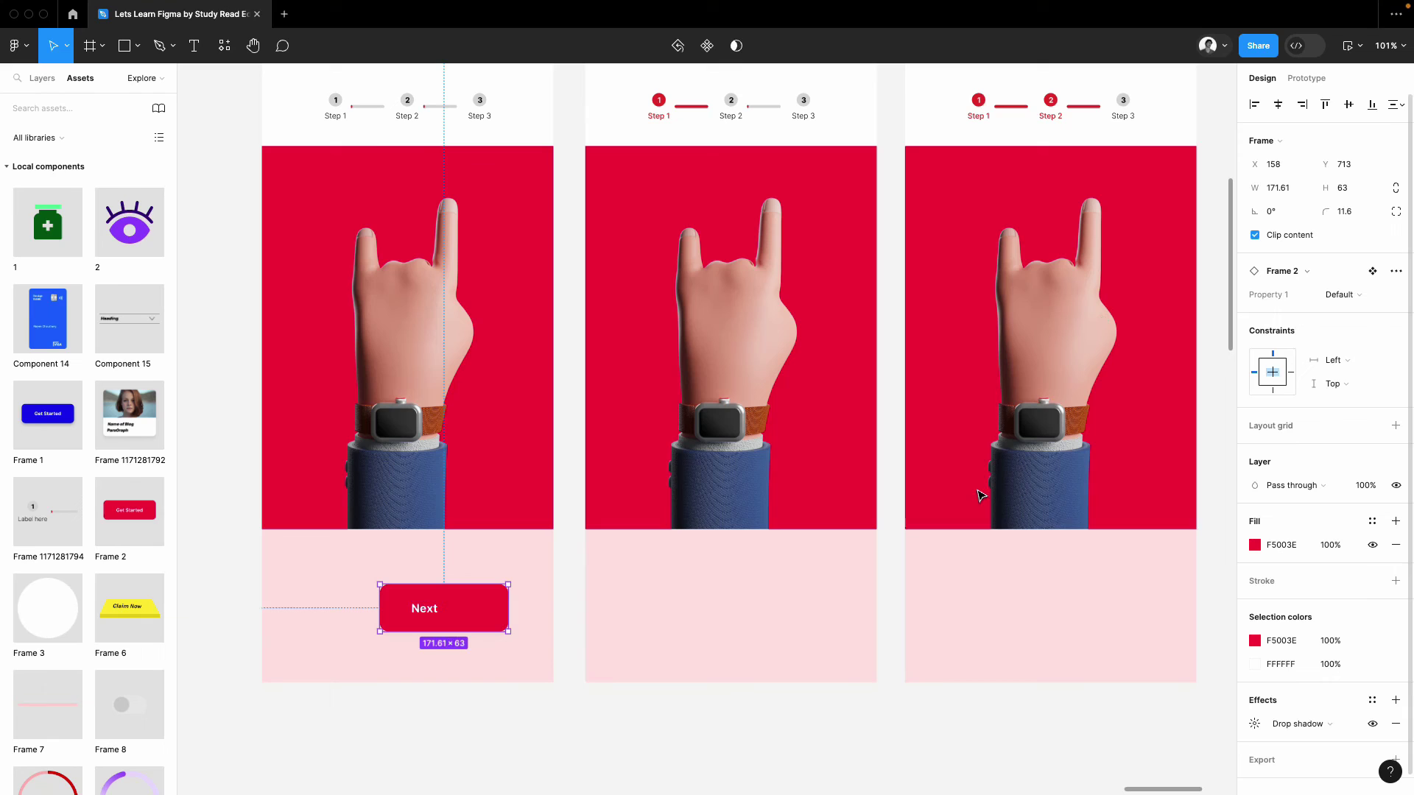
drag(457, 610, 437, 640)
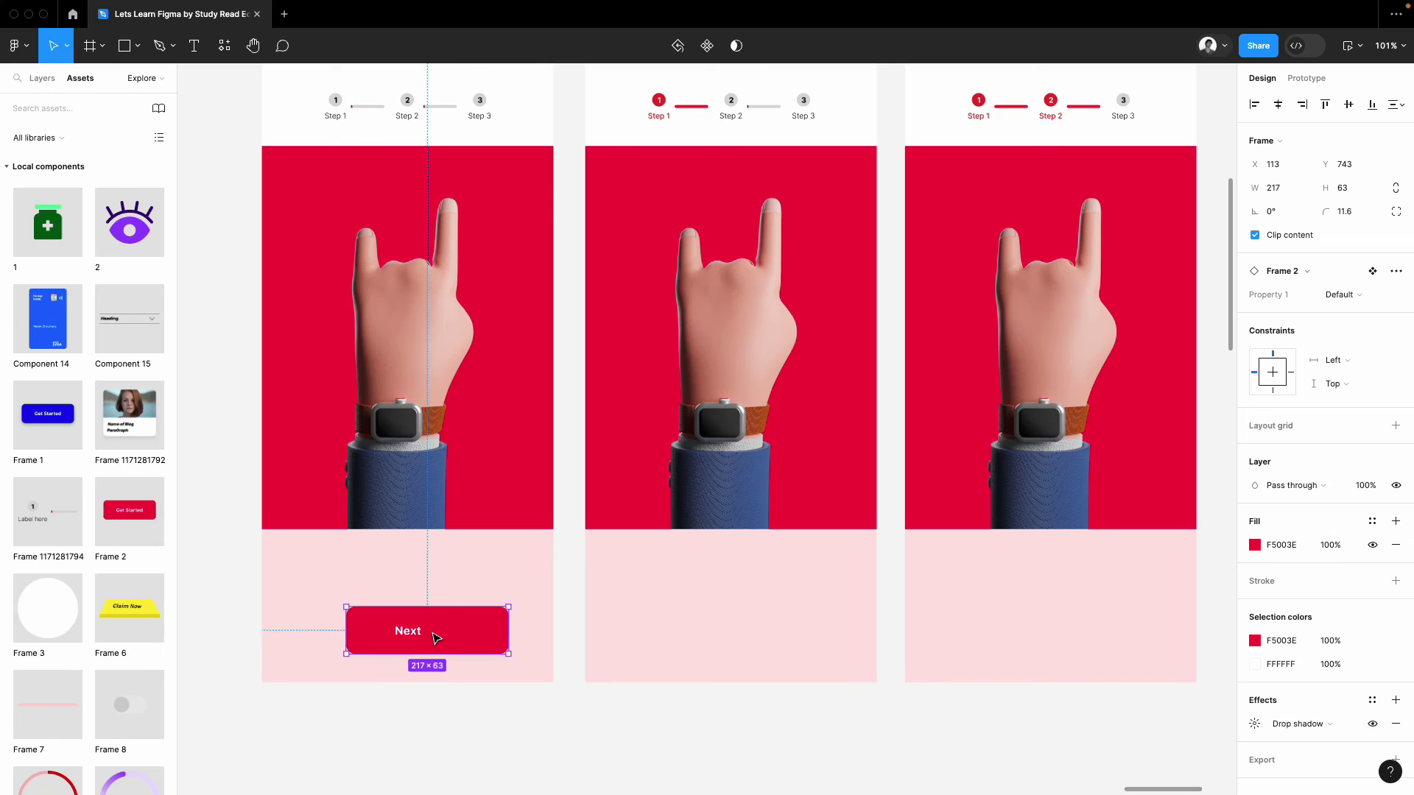
scroll(442, 641, down, 3)
click(552, 713)
- Paste a copy of the Next button into the second, third and fourth Example frames
click(545, 266)
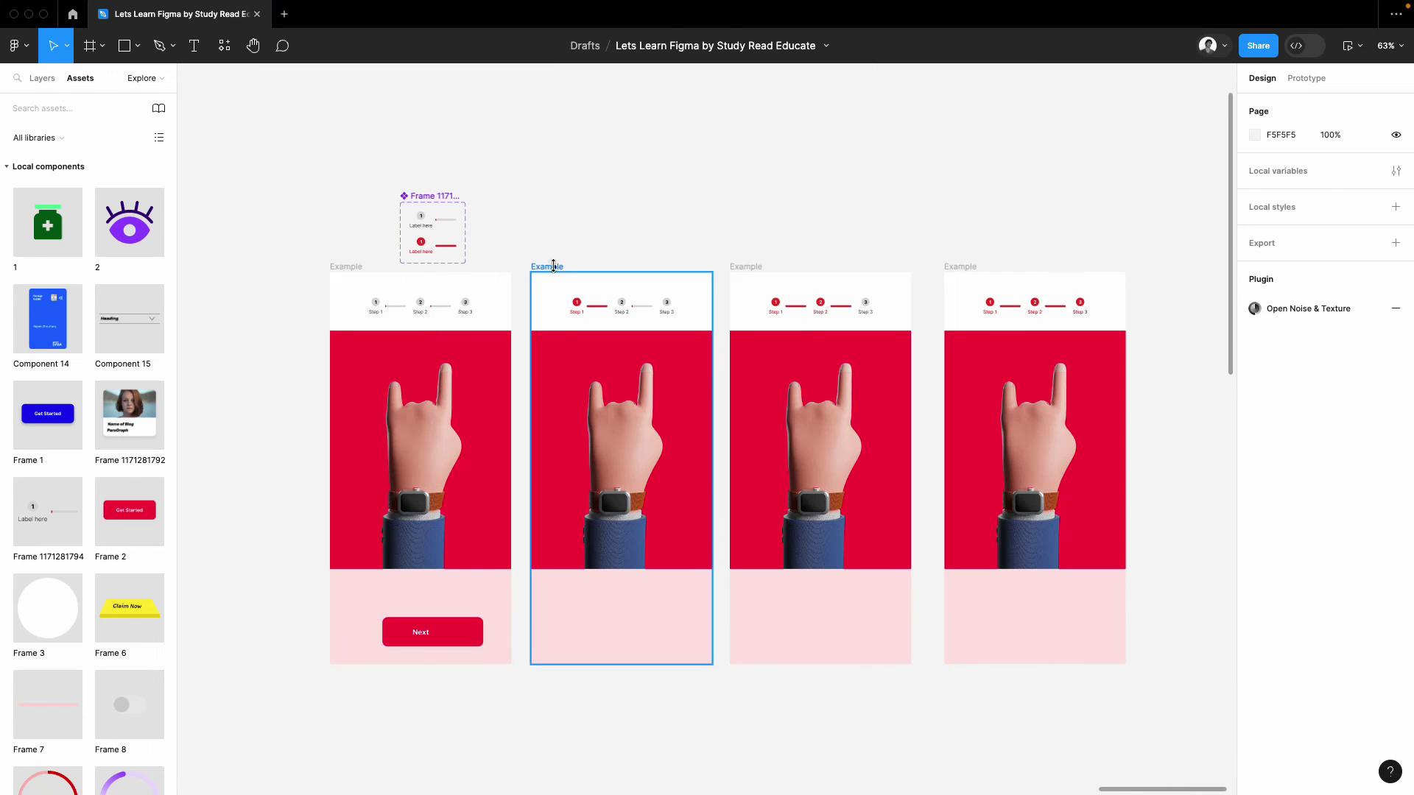
shift+click(744, 267)
shift+click(951, 266)
key(ctrl+v)
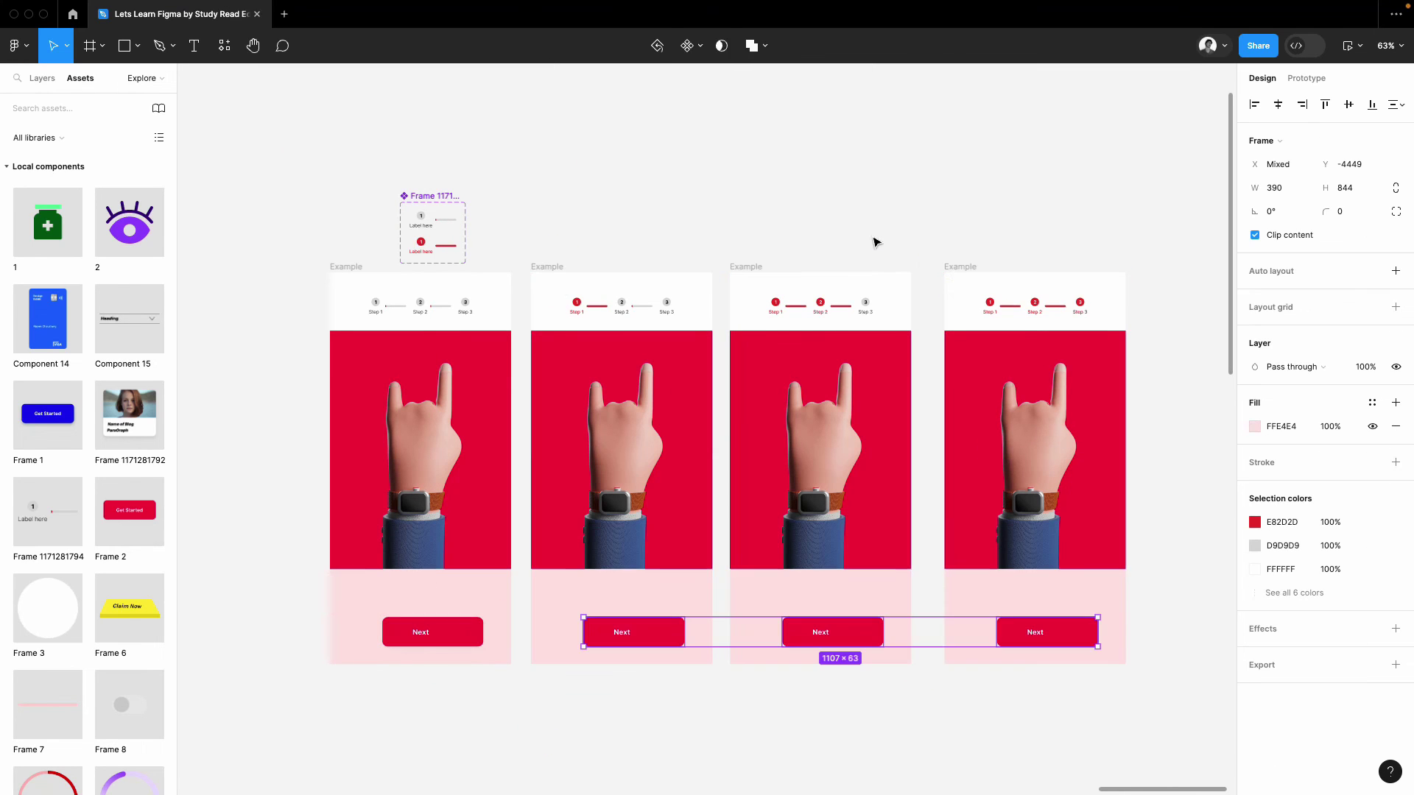
click(872, 232)
- Delete the Next button from the fourth Example frame
click(1026, 629)
key(Delete)
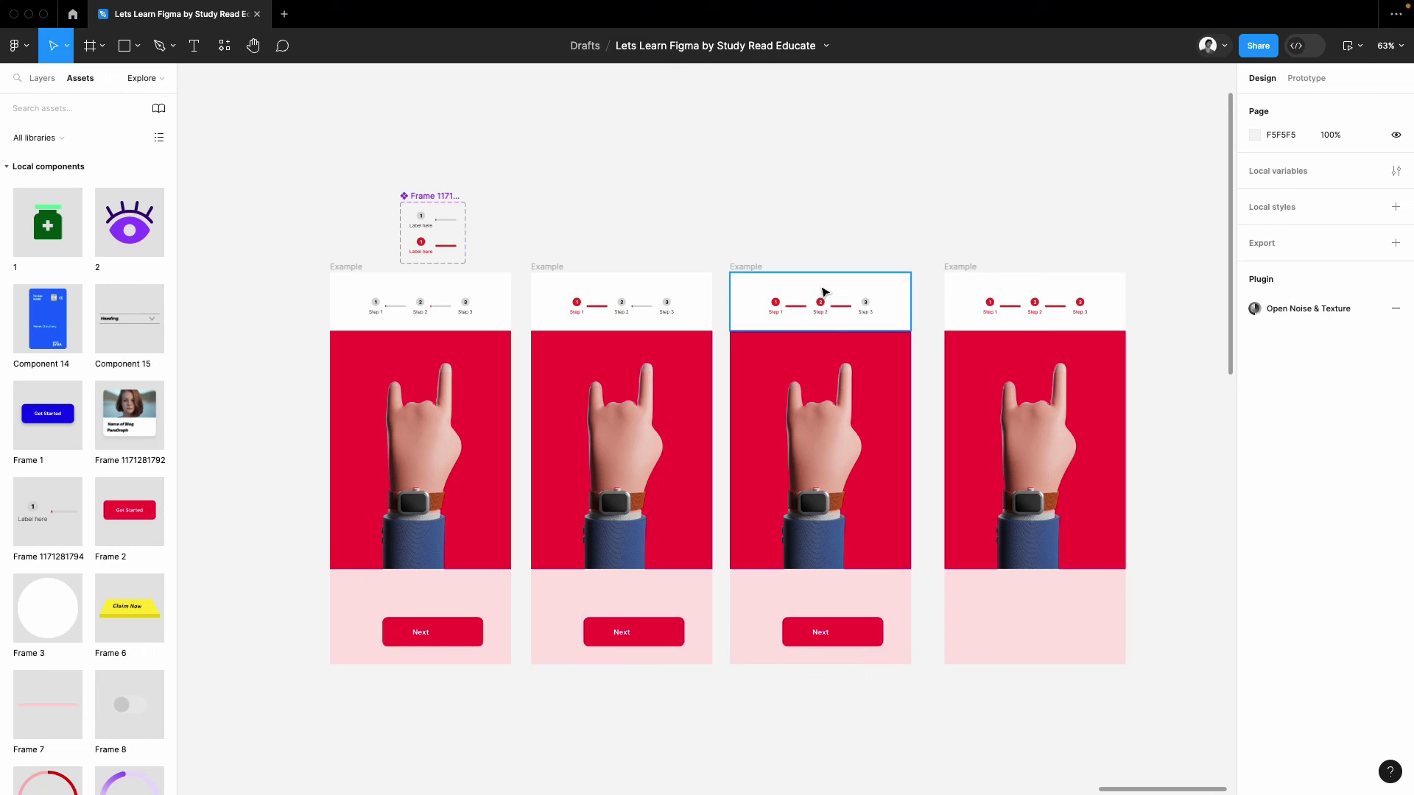
click(819, 287)
click(820, 222)
- Add a prototype connection from the first frame's Next button to the second Example frame
scroll(471, 648, up, 1)
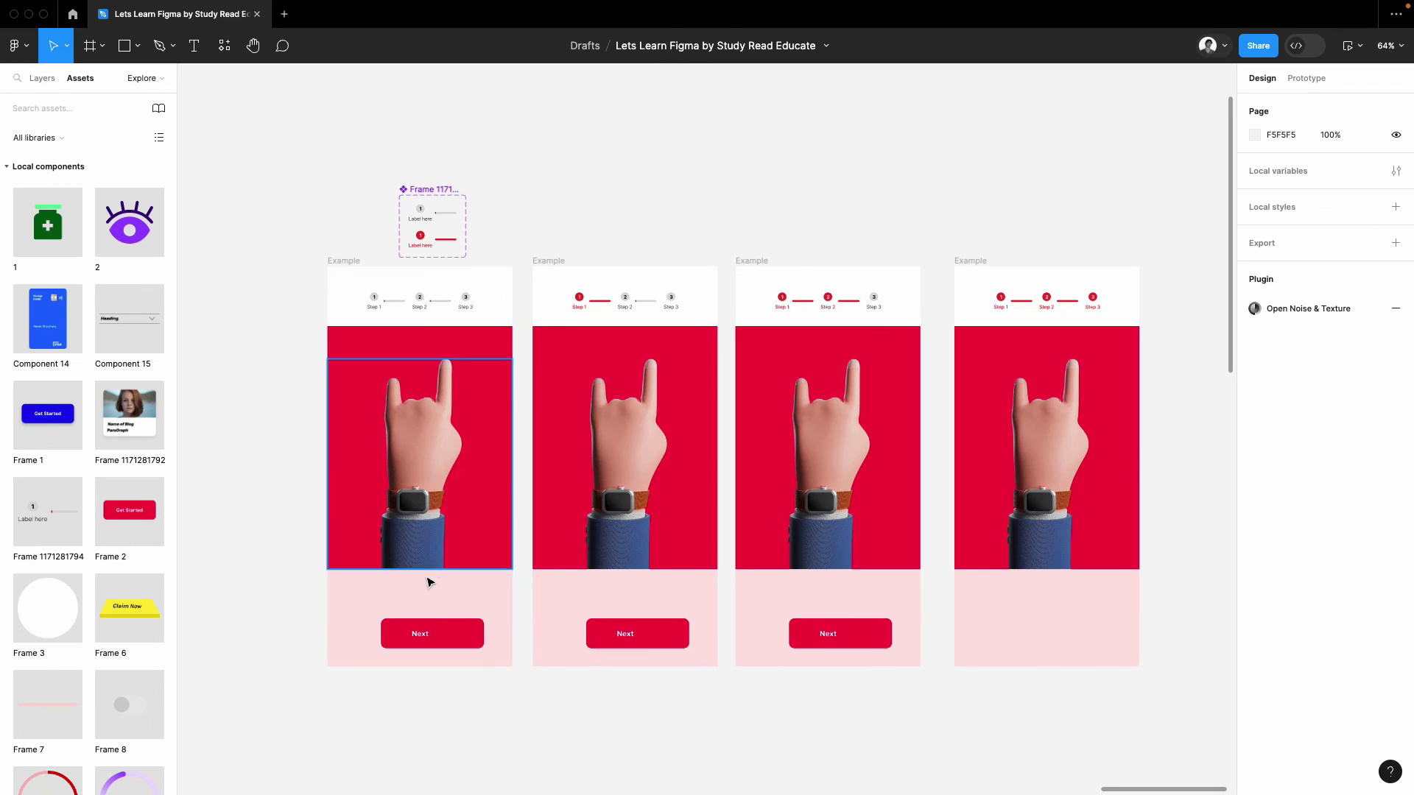
click(439, 635)
click(1306, 78)
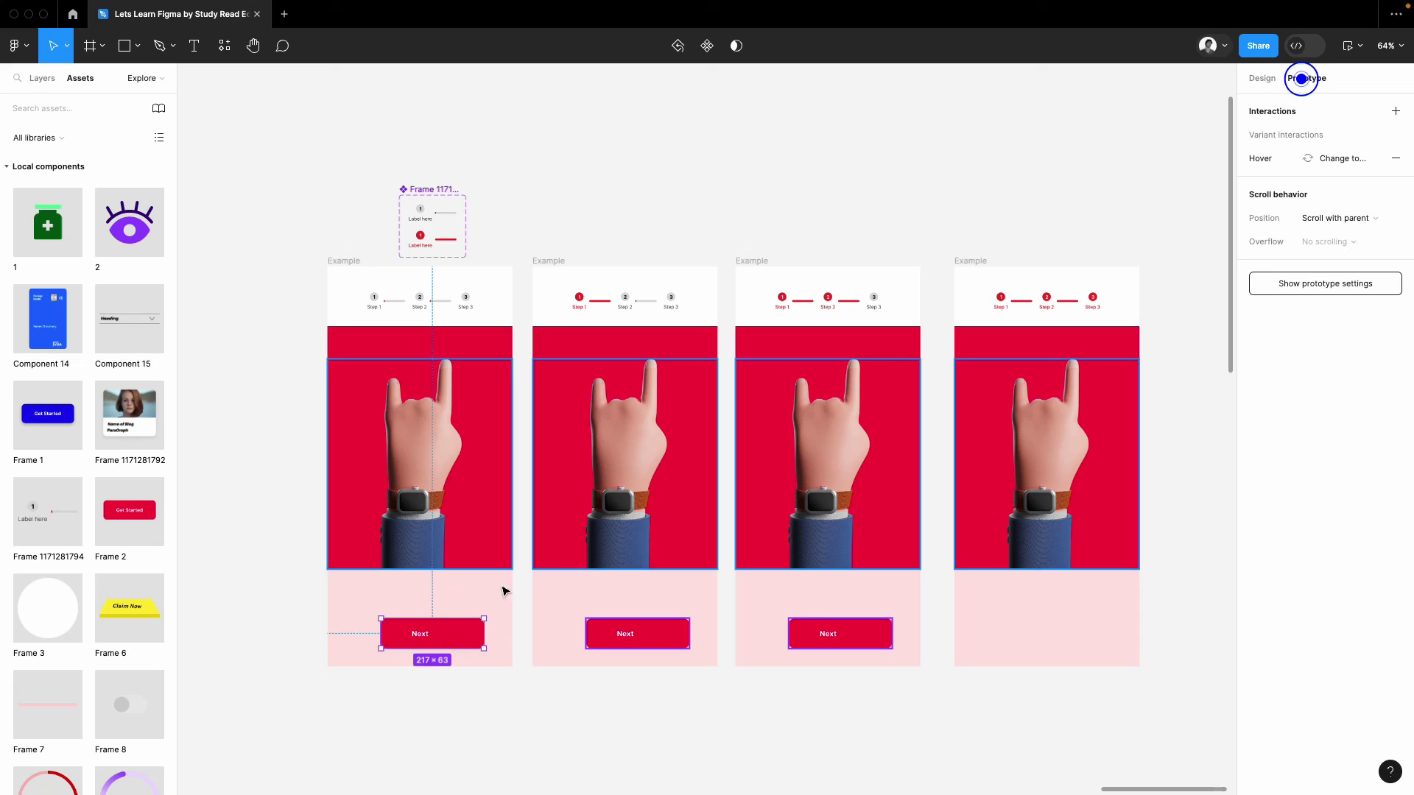
drag(490, 634, 612, 612)
click(742, 694)
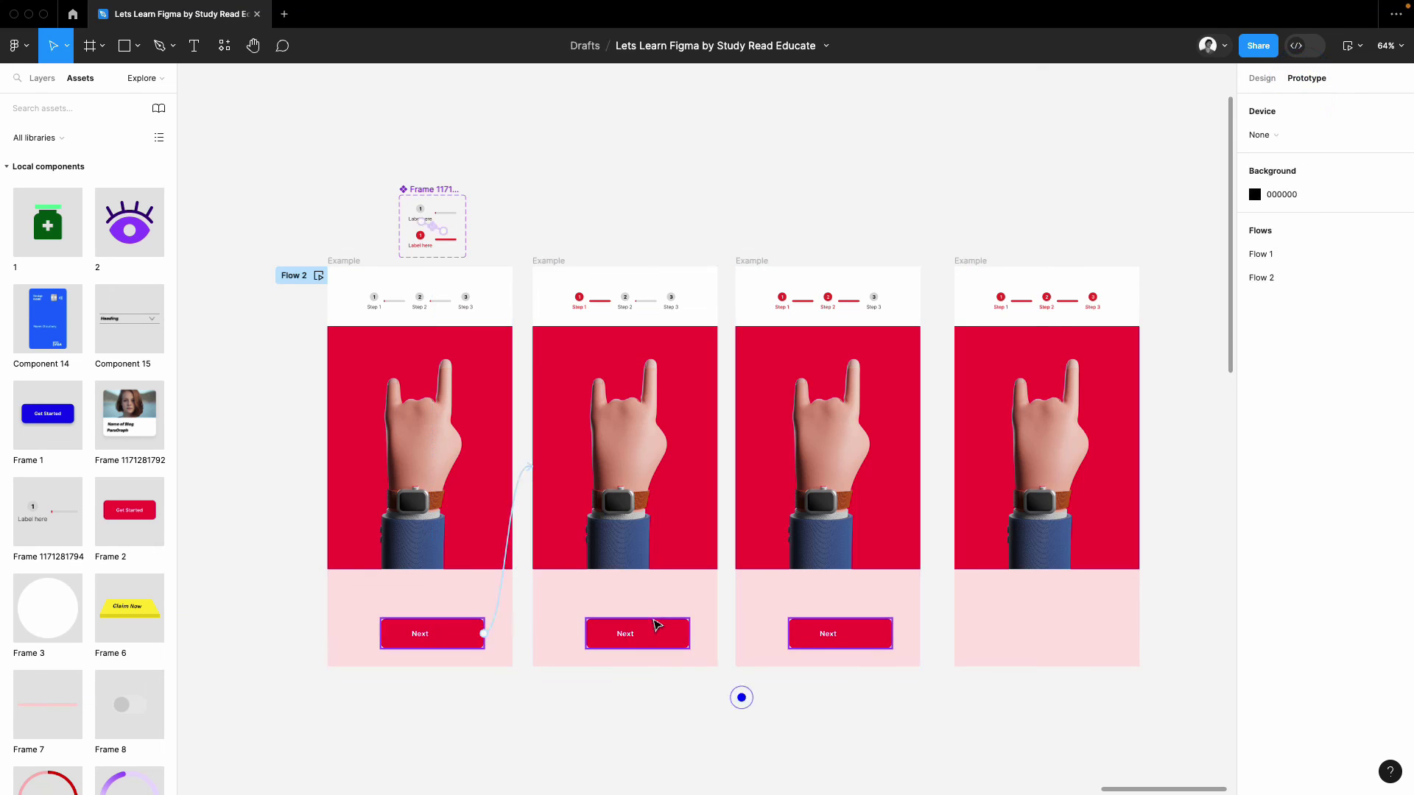
- Connect the second frame's Next button to the third Example frame and the third frame's Next button to the fourth
click(654, 618)
drag(694, 635, 810, 611)
click(852, 632)
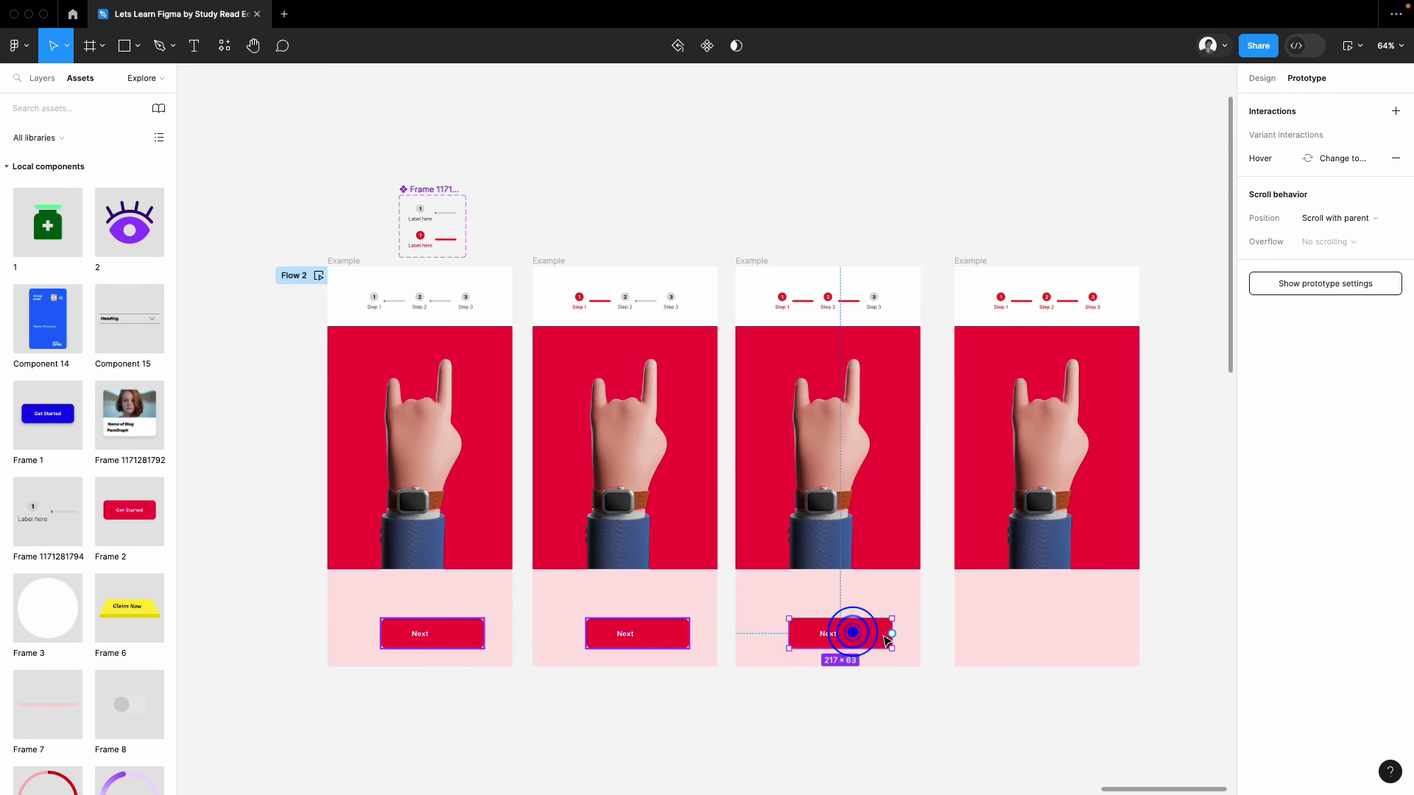
drag(897, 634, 980, 586)
click(807, 707)
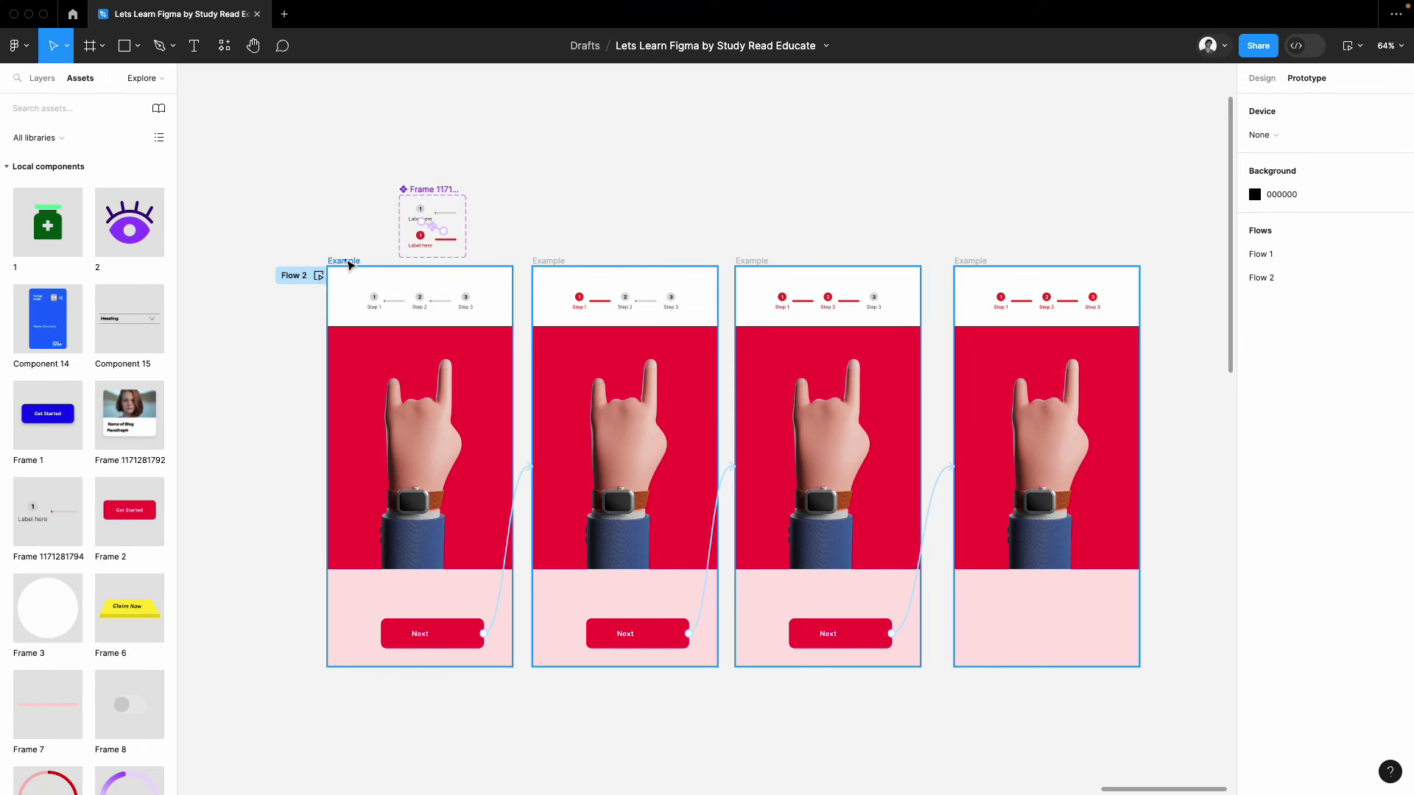
- Preview the prototype from the first Example frame, advance through all screens with the Next button, and close the preview
click(349, 264)
click(1360, 44)
click(1311, 96)
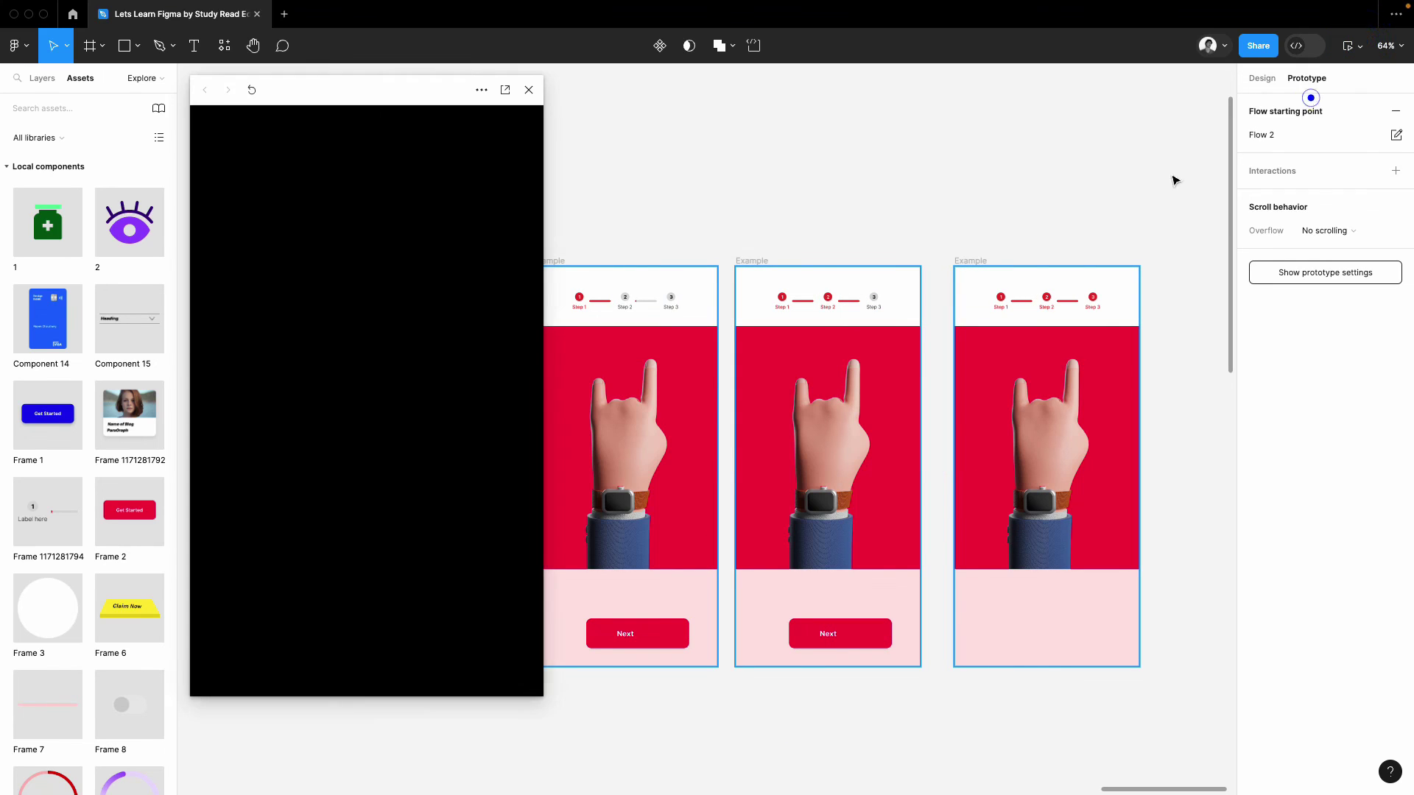
click(403, 669)
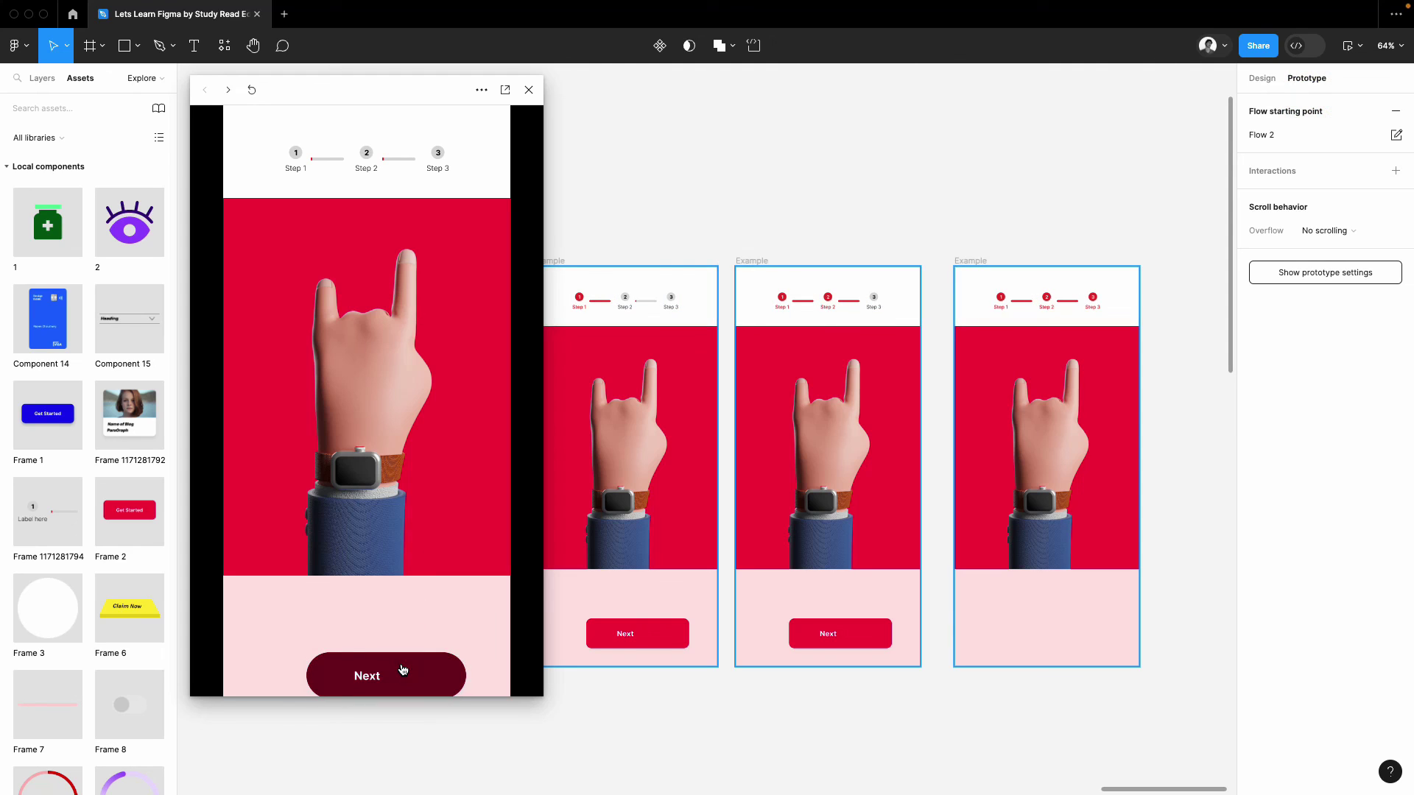
click(404, 670)
click(404, 670)
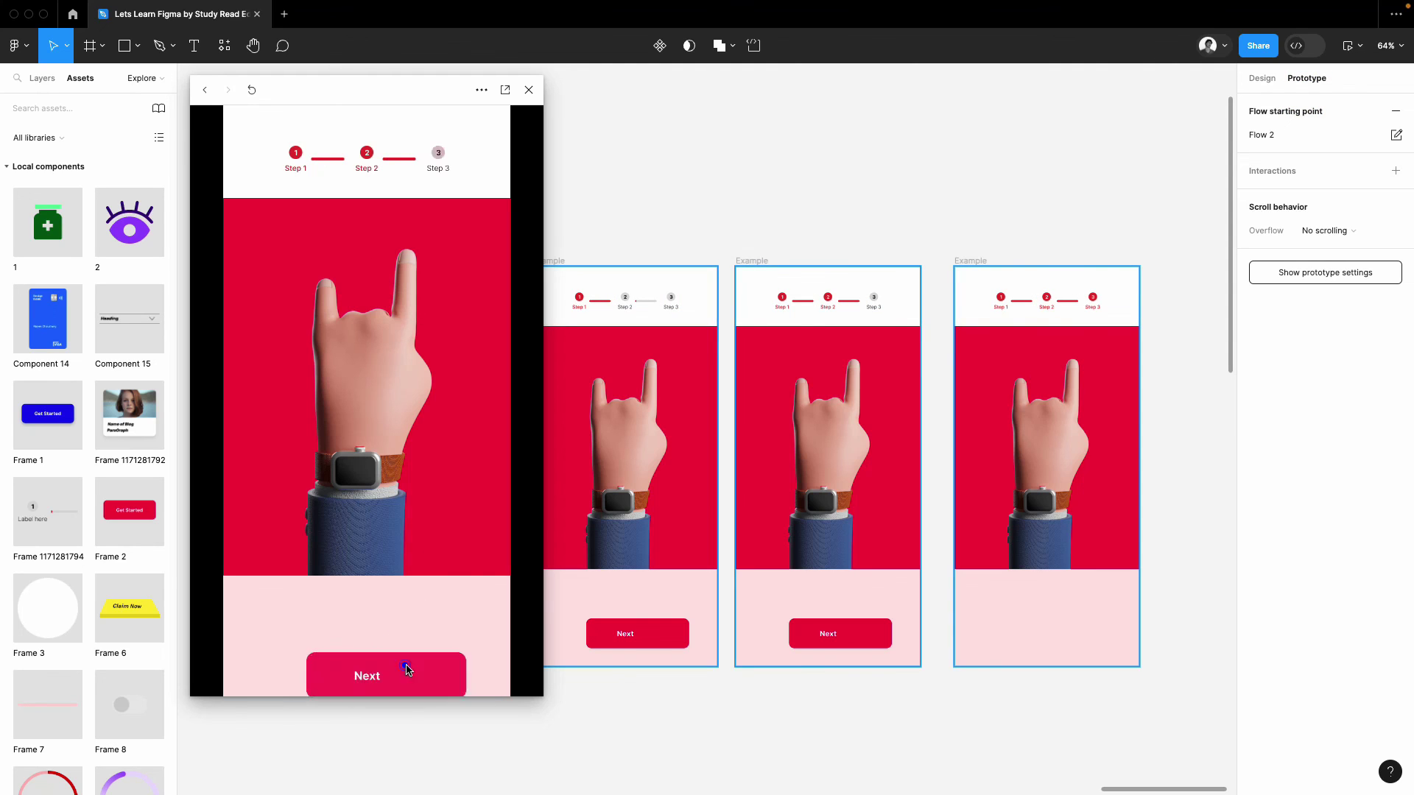
click(528, 90)
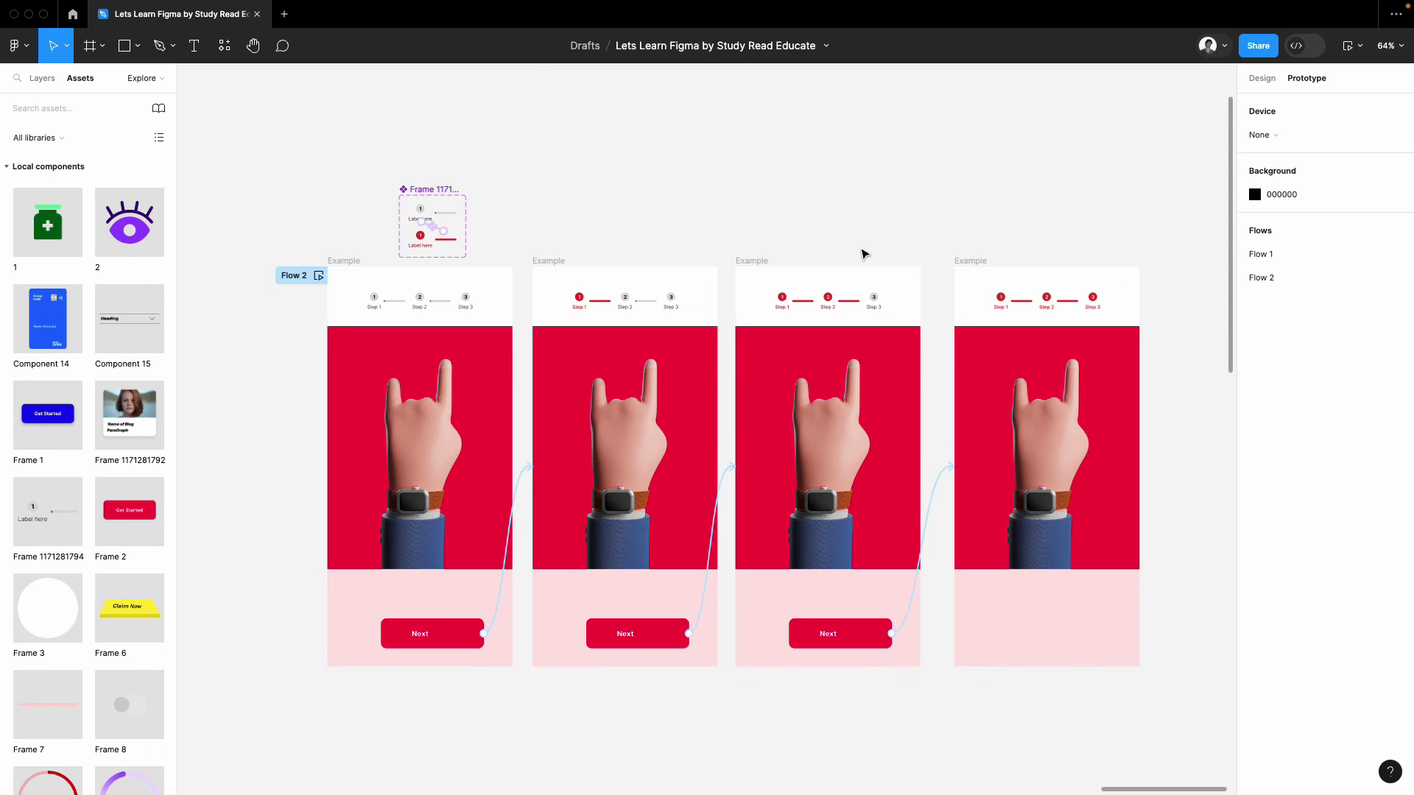